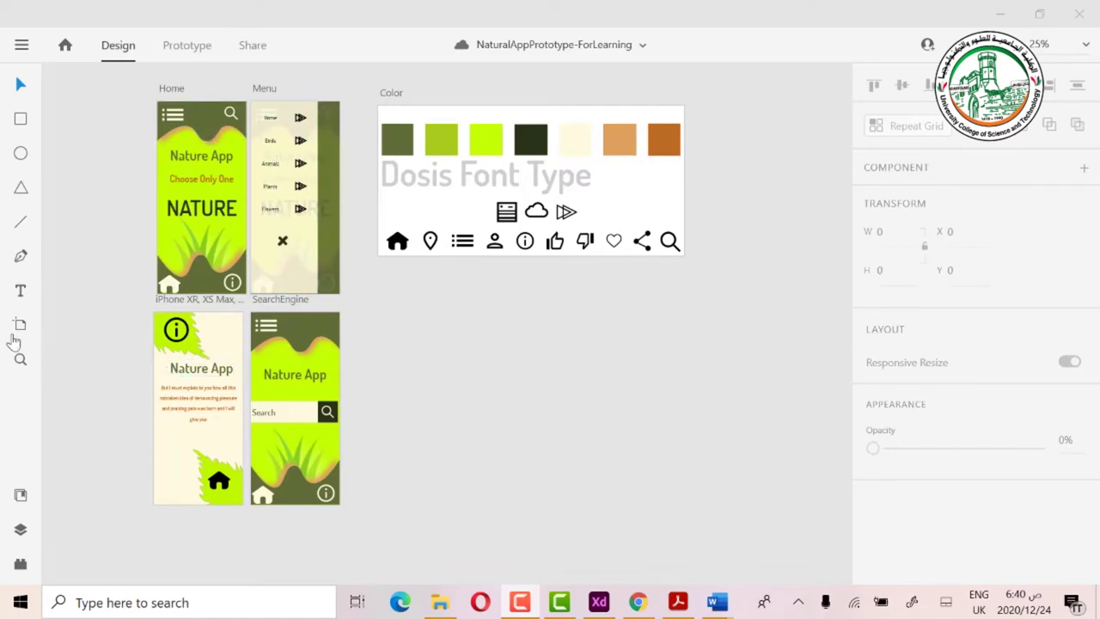
# Create a new 414 × 896 iPhone XR artboard and move it to the empty area below the Color artboard
pyautogui.click(20, 325)
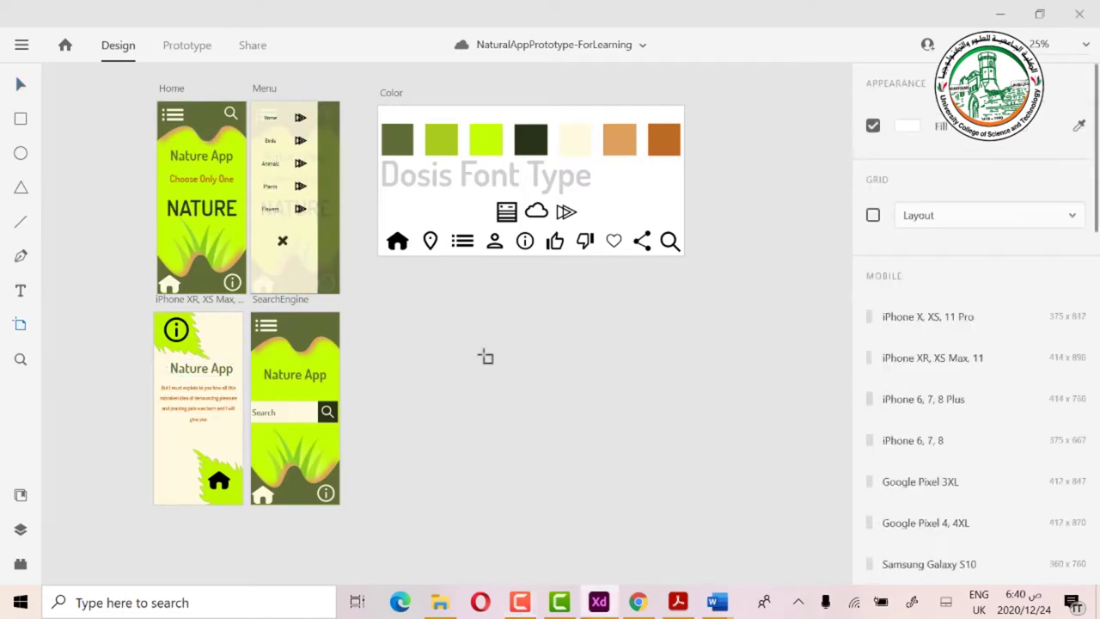
pyautogui.click(487, 358)
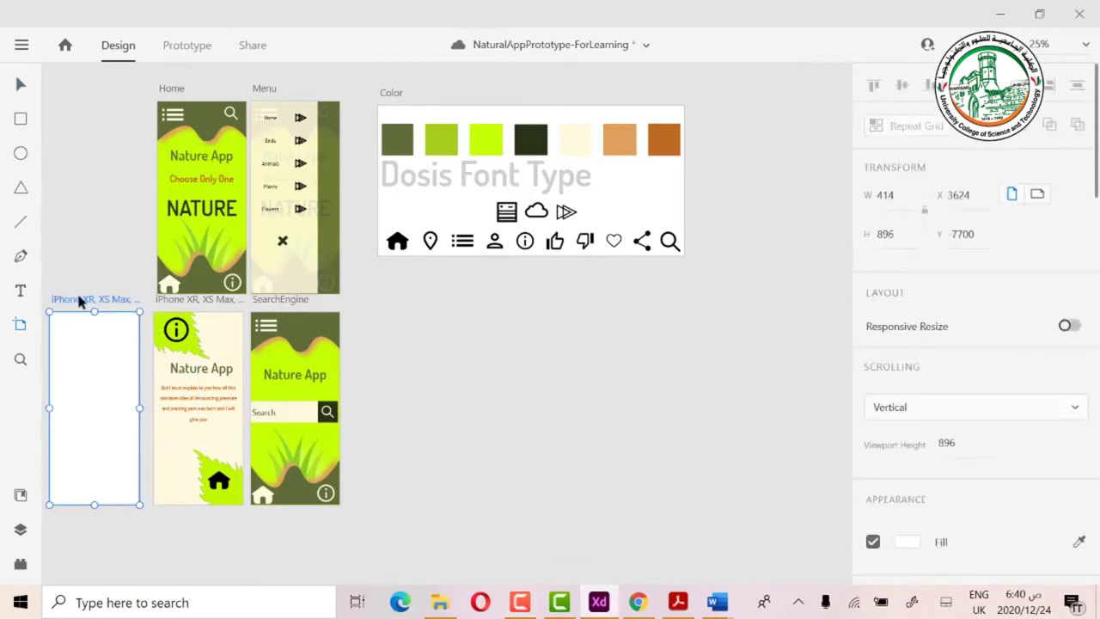
pyautogui.moveTo(76, 300); pyautogui.dragTo(508, 297)
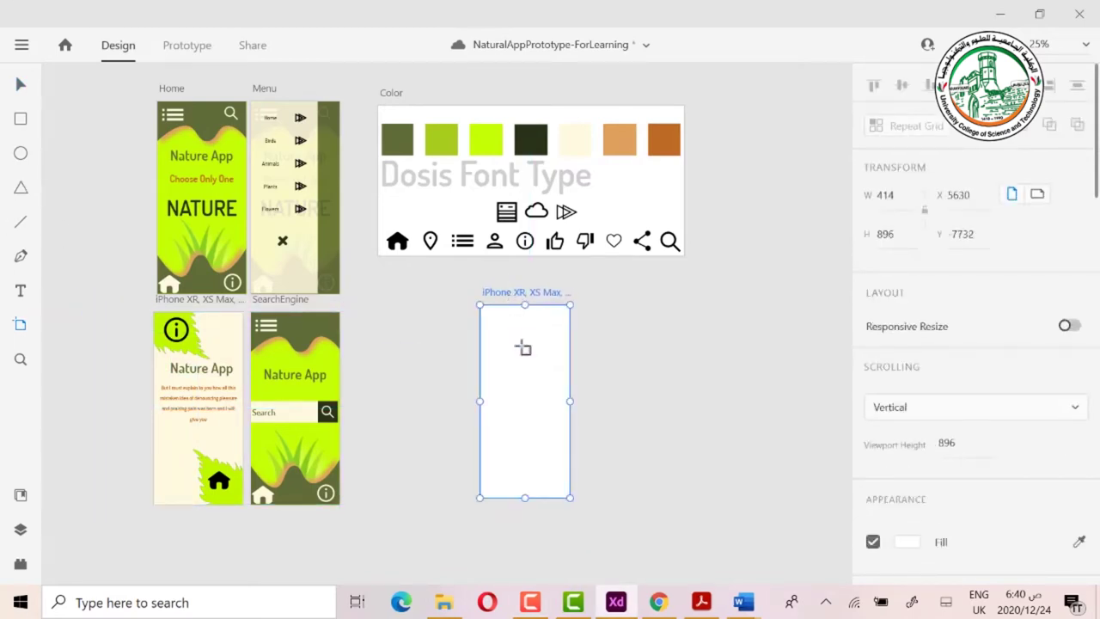
# Place the wavy green header component from the document assets across the top of the new artboard, and shift the artboard to about X 5370
pyautogui.click(21, 361)
pyautogui.click(520, 406)
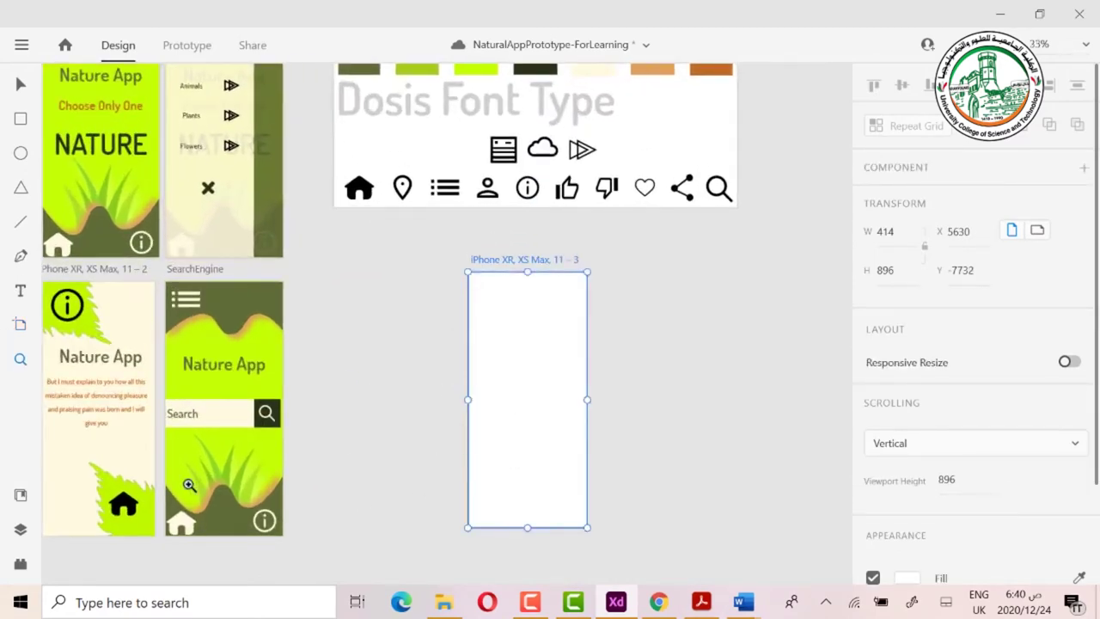
pyautogui.click(21, 497)
pyautogui.scroll(-5, 135, 386)
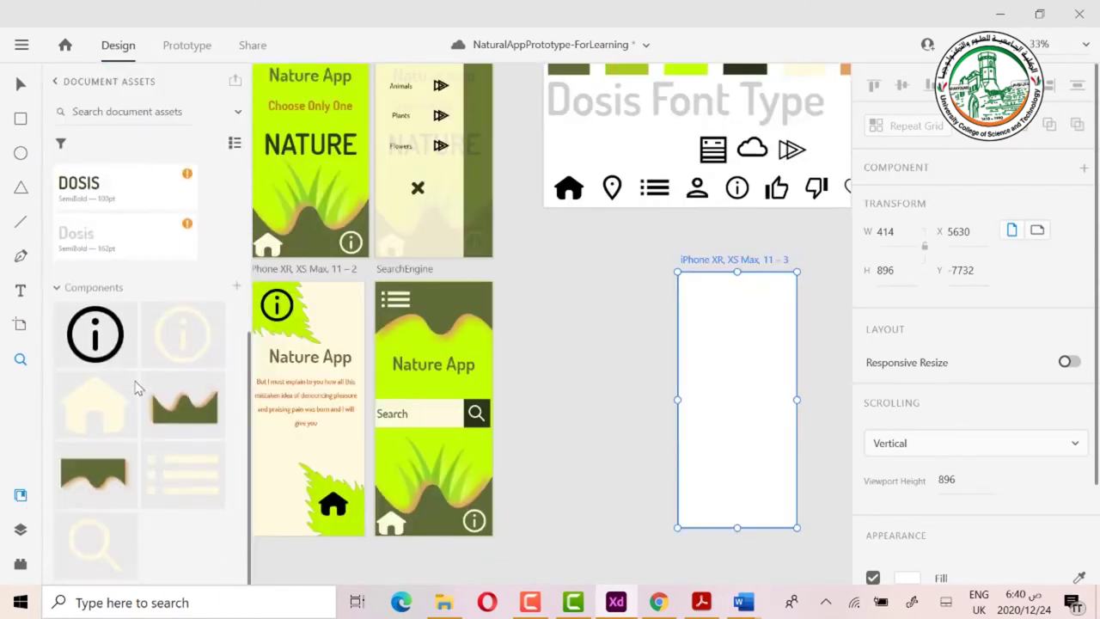
pyautogui.moveTo(94, 484); pyautogui.dragTo(709, 299)
pyautogui.moveTo(707, 260); pyautogui.dragTo(636, 264)
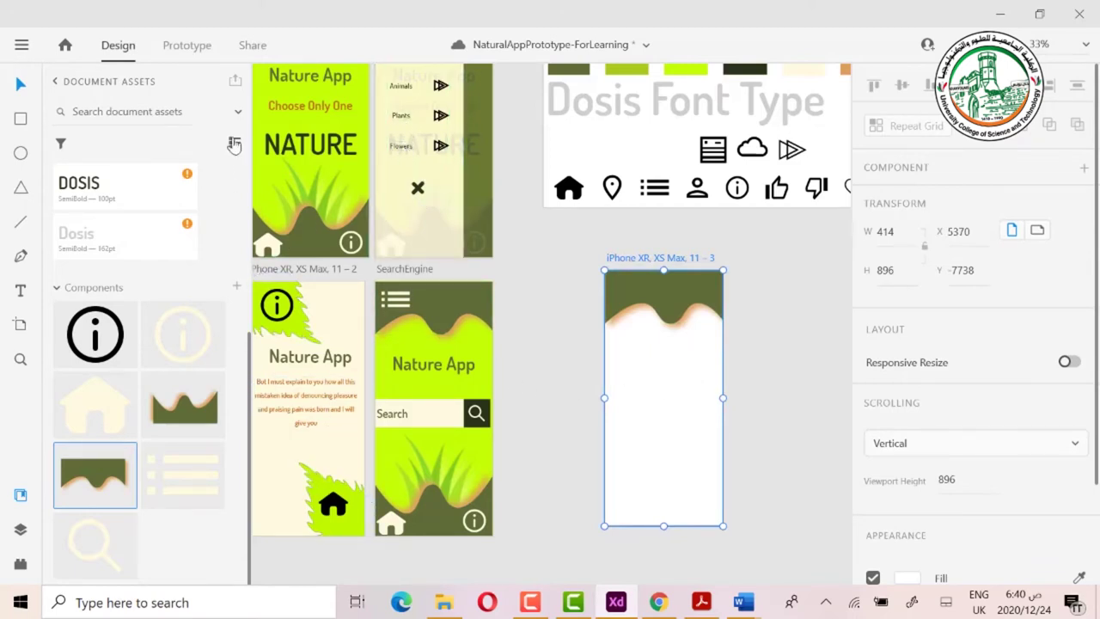
# Draw a circle about 208 × 208 below the header and add a second, smaller circle about 184 × 184 under it
pyautogui.click(21, 155)
pyautogui.moveTo(652, 346); pyautogui.dragTo(716, 404)
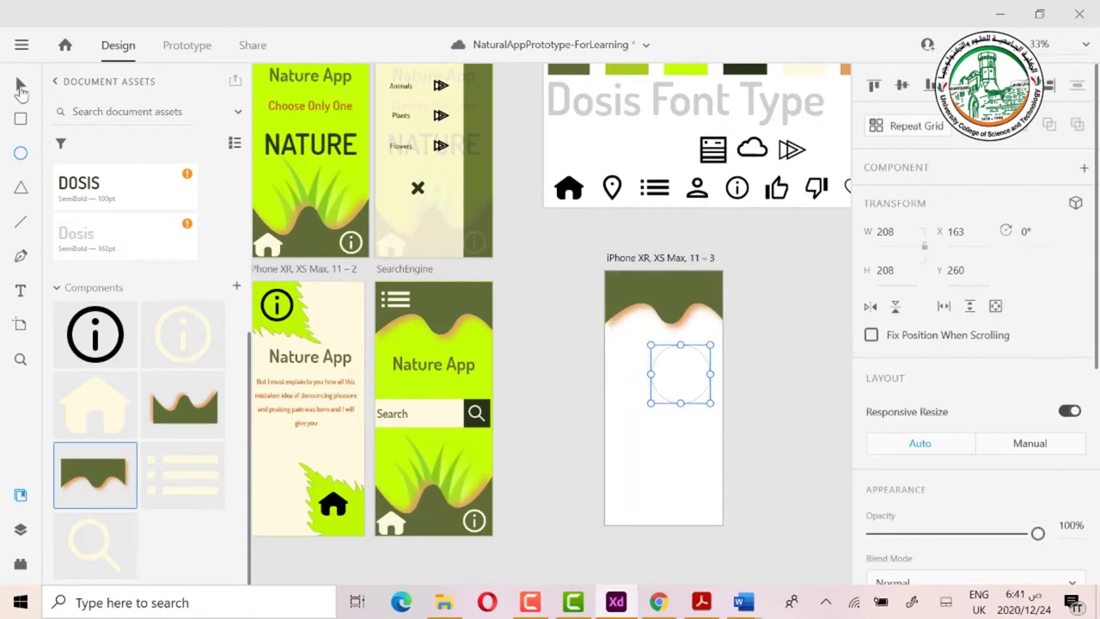
pyautogui.click(21, 86)
pyautogui.moveTo(679, 369); pyautogui.dragTo(679, 387)
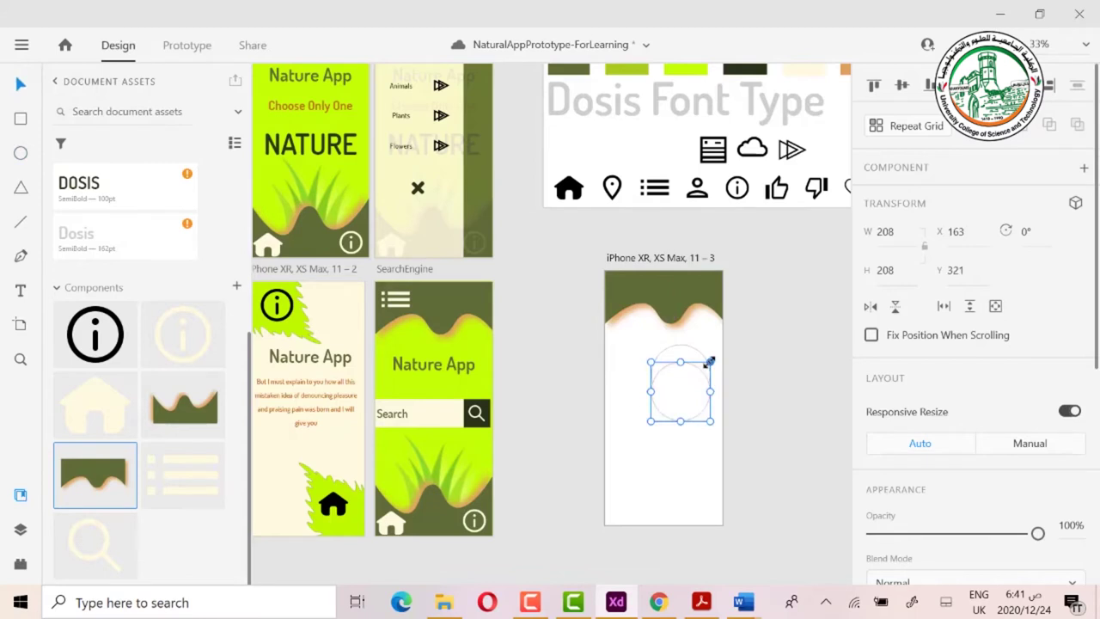
pyautogui.moveTo(709, 362); pyautogui.dragTo(688, 349)
pyautogui.click(695, 369)
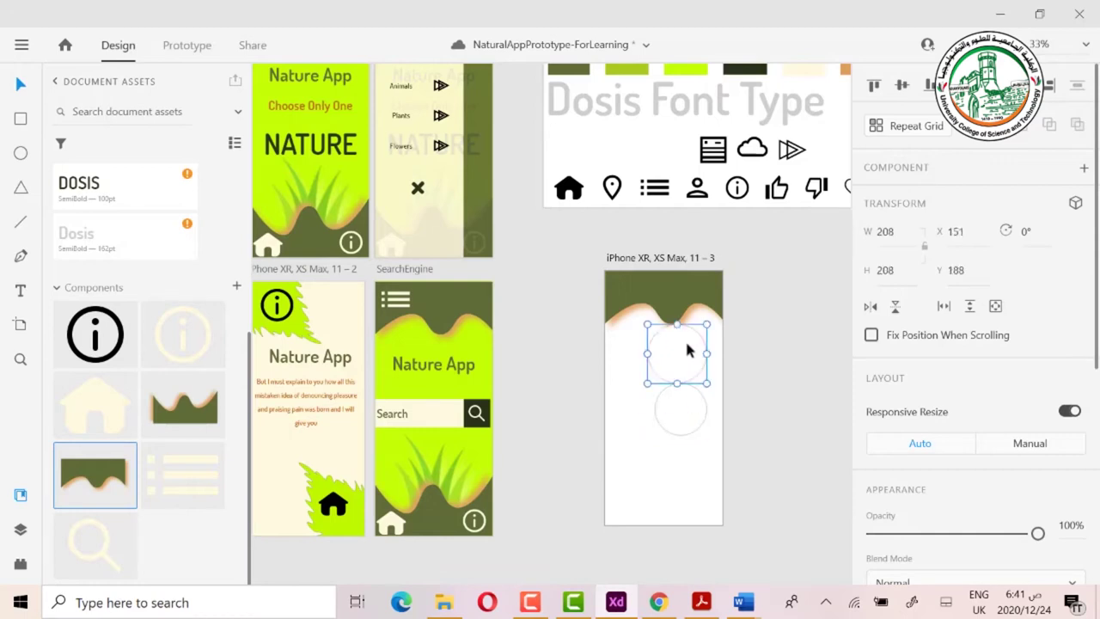
# Enable a shadow on the larger circle with colour #FEFAE0 and a horizontal offset of 10
pyautogui.scroll(-5, 946, 451)
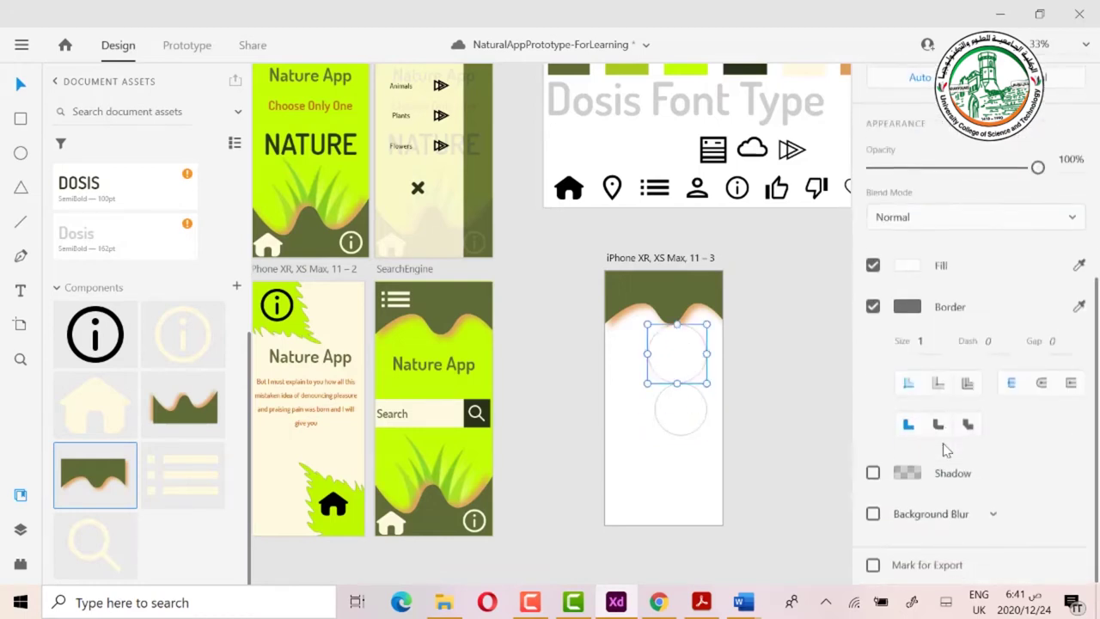
pyautogui.click(874, 475)
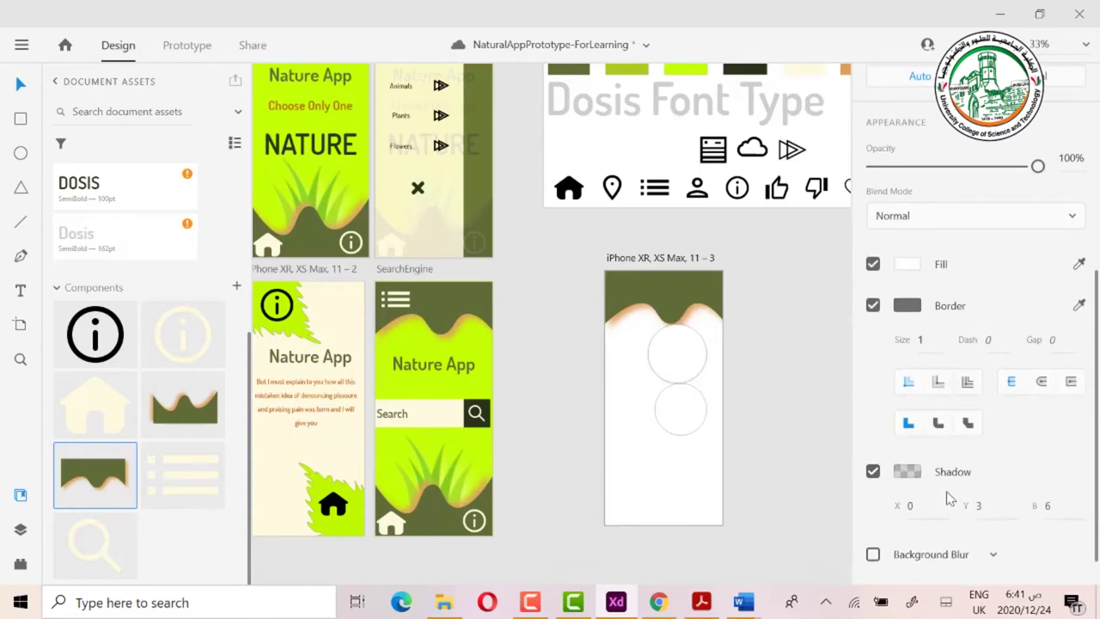
pyautogui.scroll(-1, 946, 496)
pyautogui.click(907, 430)
pyautogui.click(779, 533)
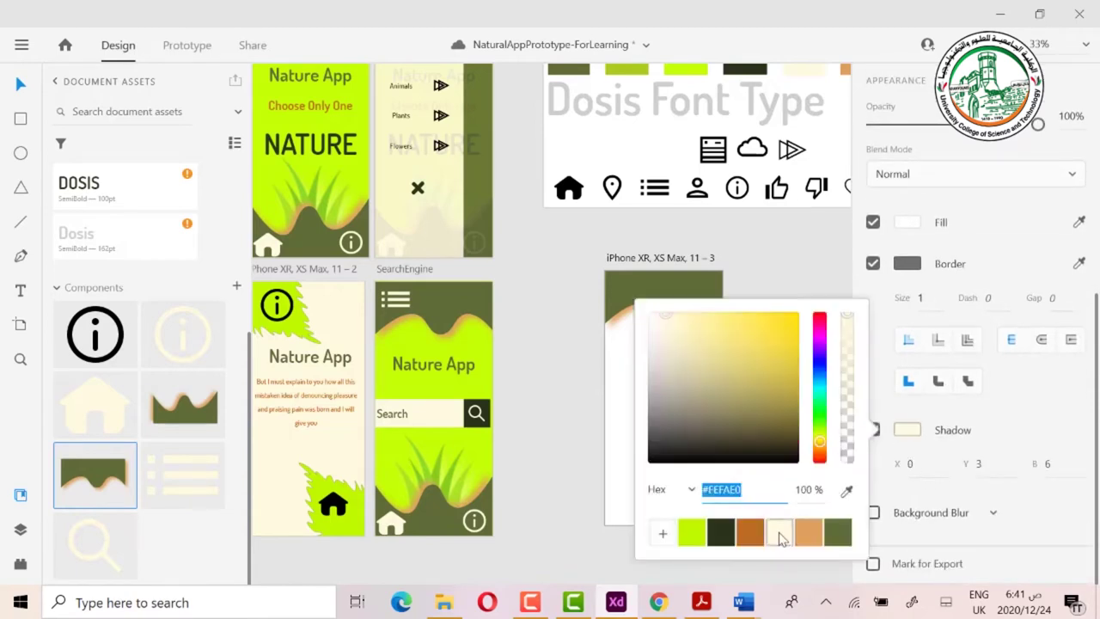
pyautogui.click(903, 465)
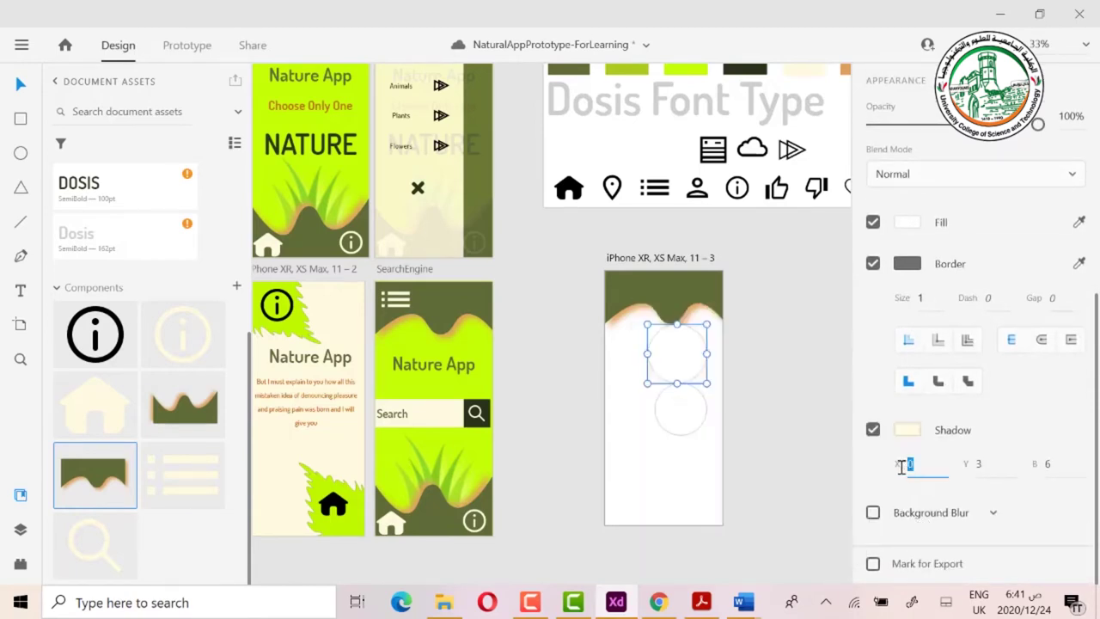
pyautogui.write('10')
pyautogui.click(977, 465)
# Move the smaller circle inside the larger one and centre the two on each other
pyautogui.click(681, 435)
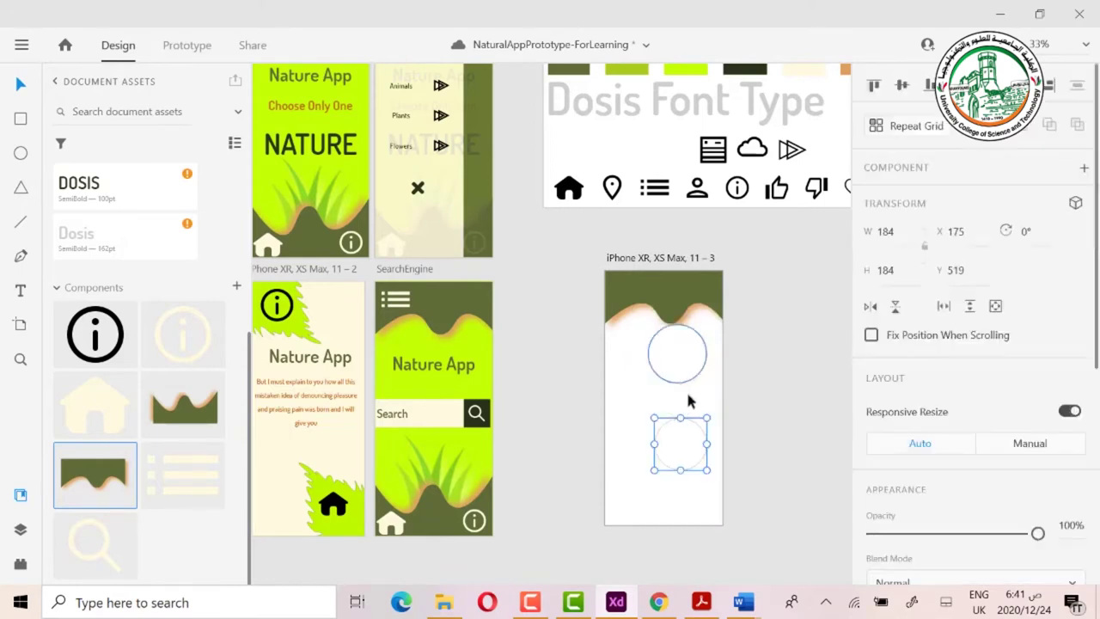
pyautogui.moveTo(693, 376)
pyautogui.mouseDown()
pyautogui.moveTo(700, 386)
pyautogui.moveTo(696, 372)
pyautogui.mouseUp()
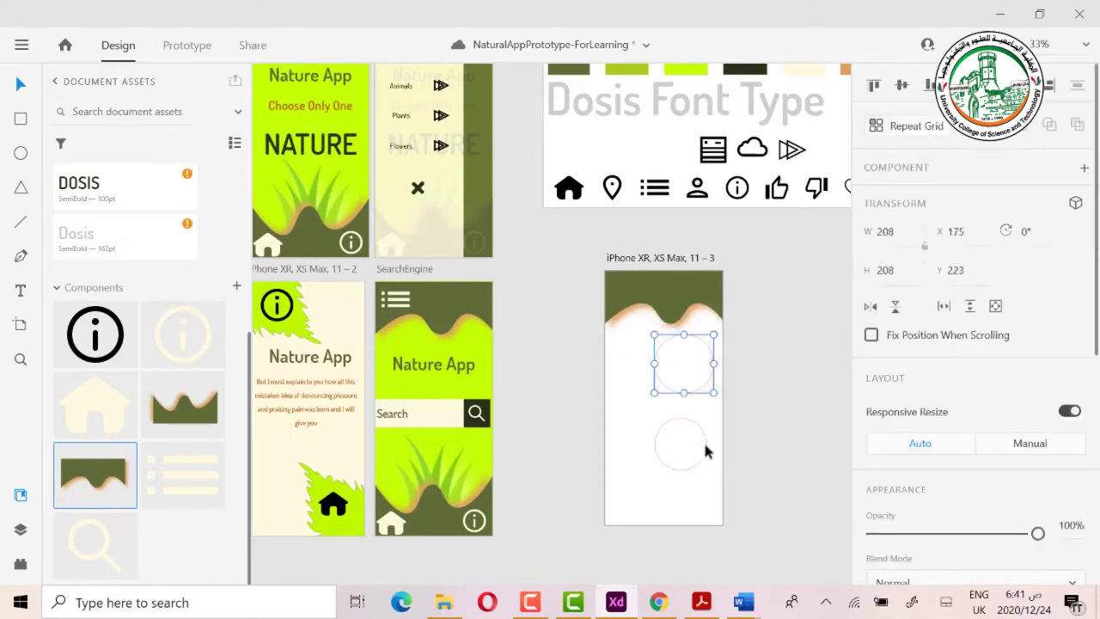
pyautogui.moveTo(695, 459); pyautogui.dragTo(696, 381)
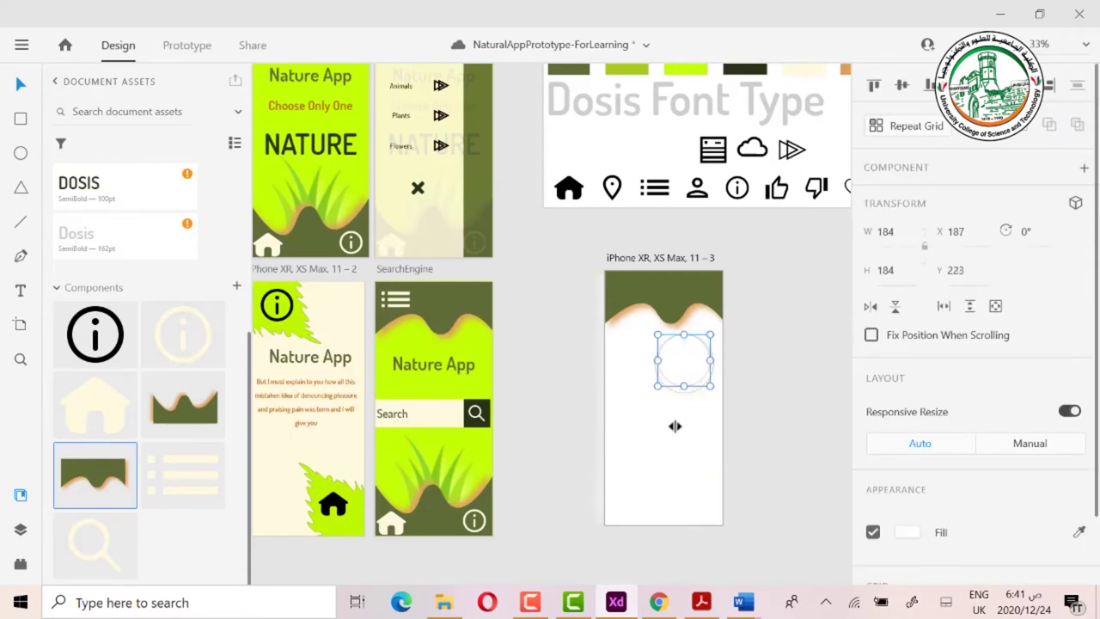
pyautogui.moveTo(636, 345); pyautogui.dragTo(730, 396)
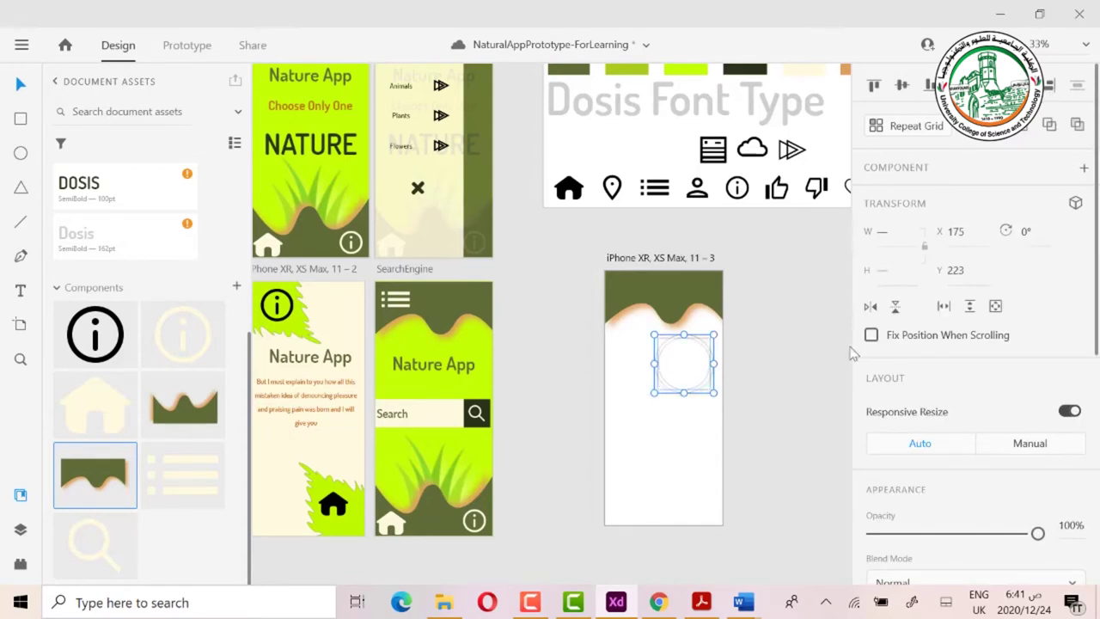
# Give the inner circle a cream shadow with X and Y offsets of -15
pyautogui.click(697, 368)
pyautogui.scroll(-4, 954, 462)
pyautogui.scroll(-1, 954, 455)
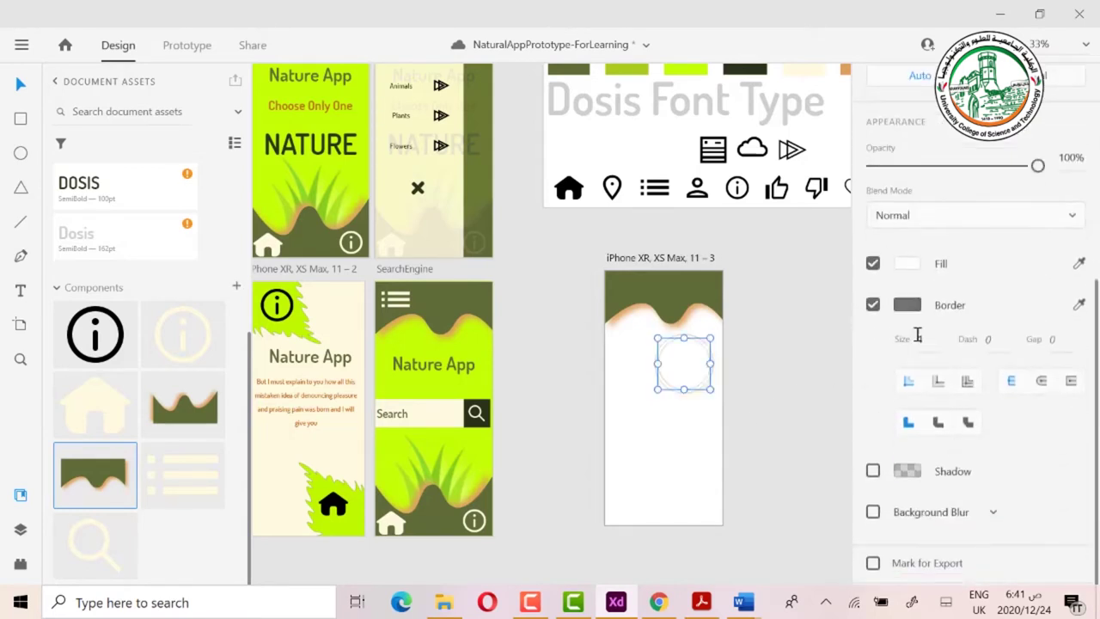
pyautogui.click(913, 472)
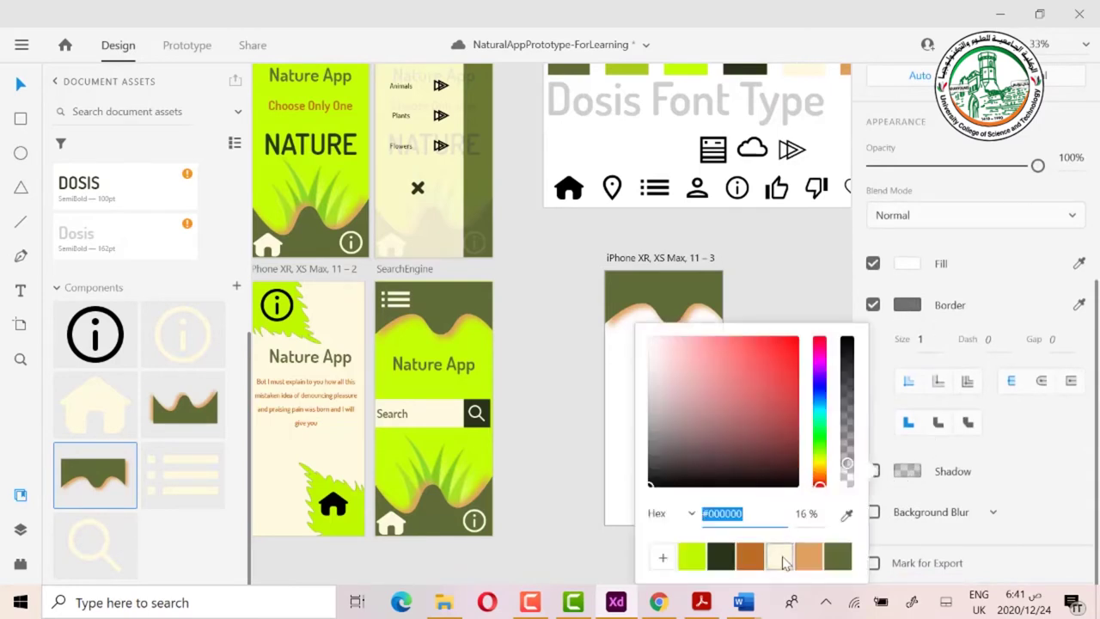
pyautogui.click(781, 557)
pyautogui.click(911, 508)
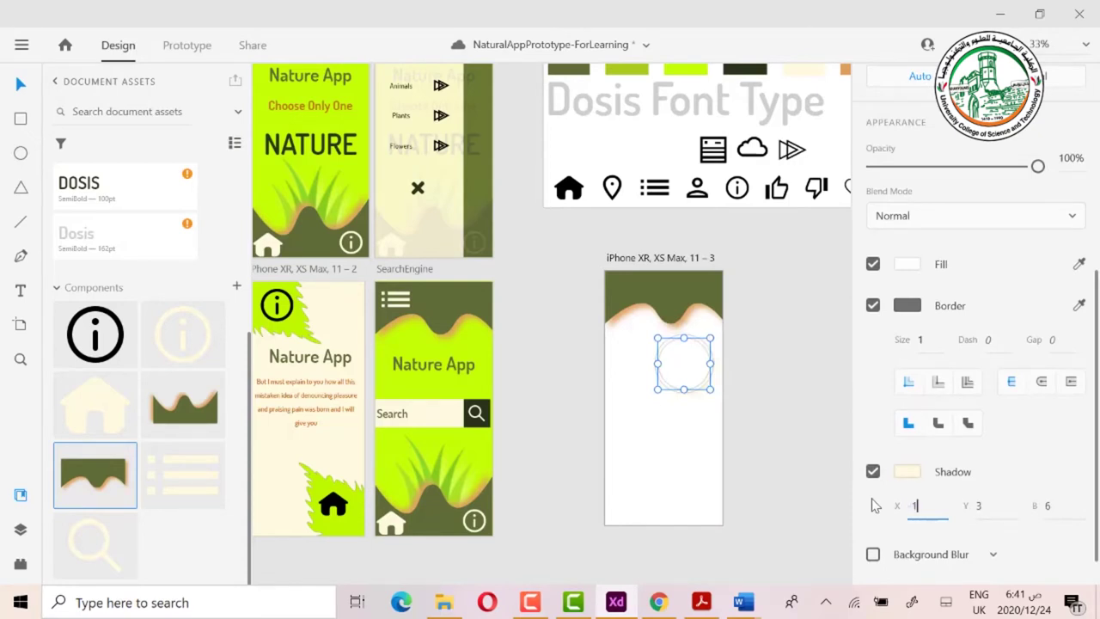
pyautogui.write('15')
pyautogui.press('Tab')
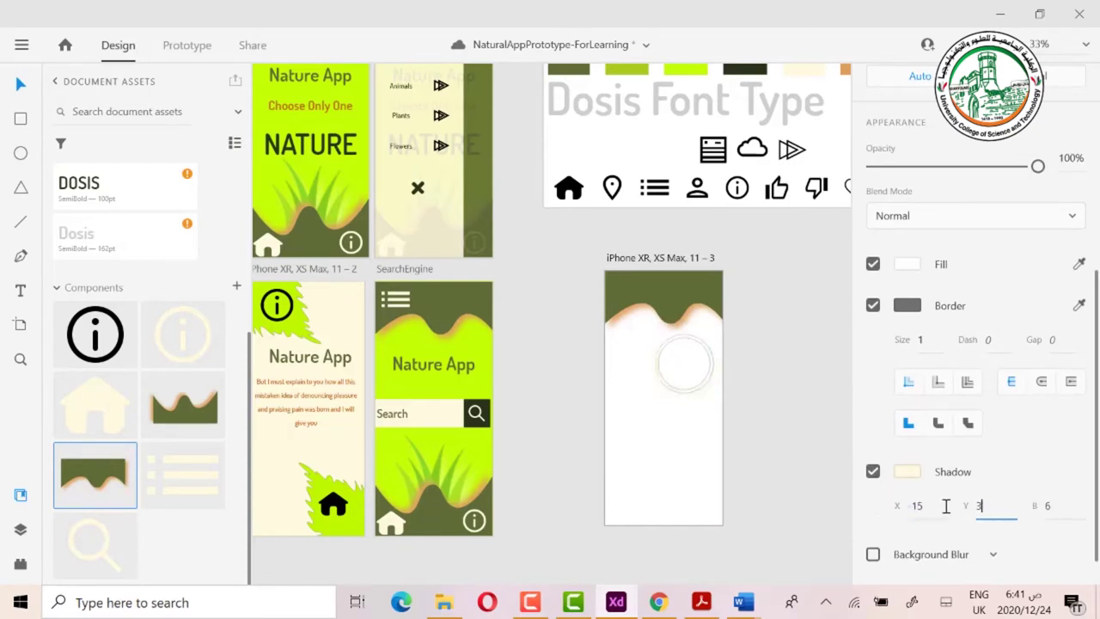
pyautogui.write('15')
pyautogui.press('Return')
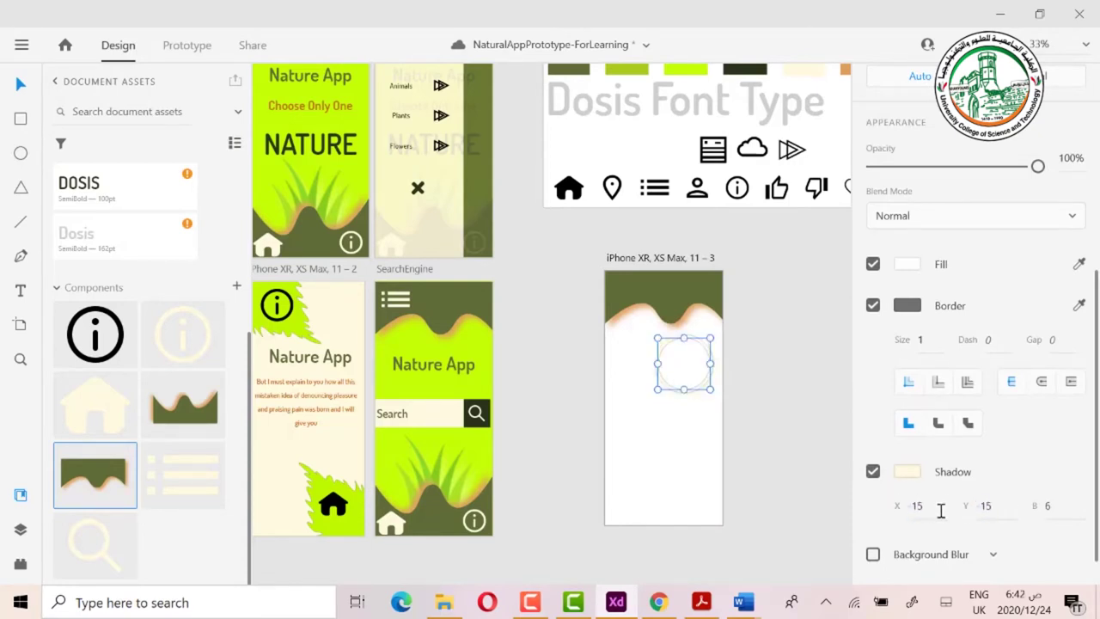
# Group the two concentric circles
pyautogui.click(707, 545)
pyautogui.click(688, 356)
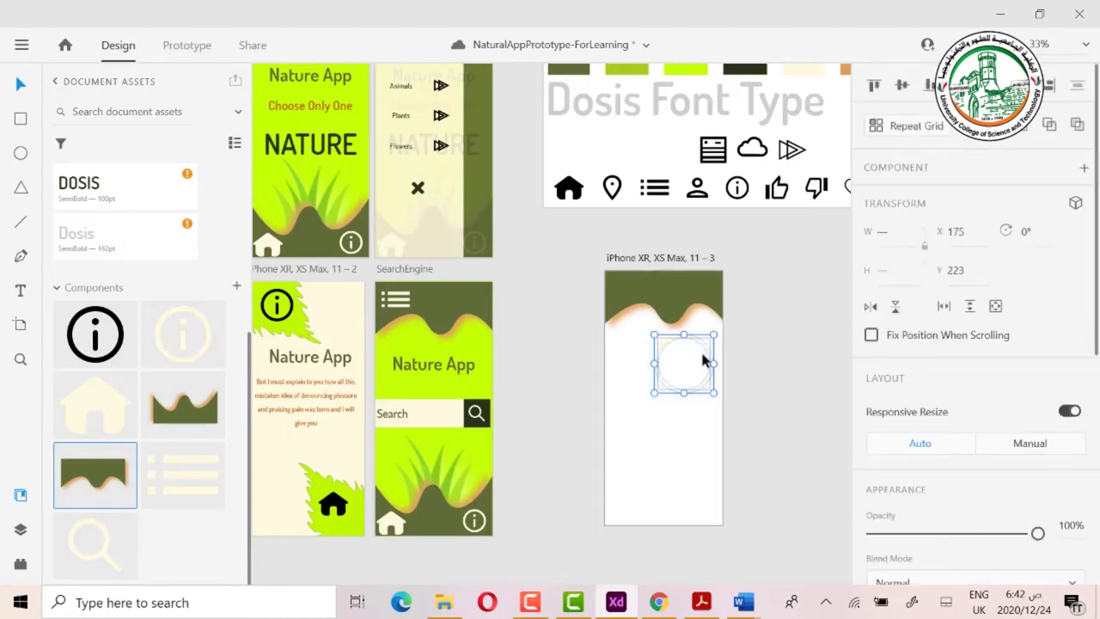
pyautogui.rightClick(703, 361)
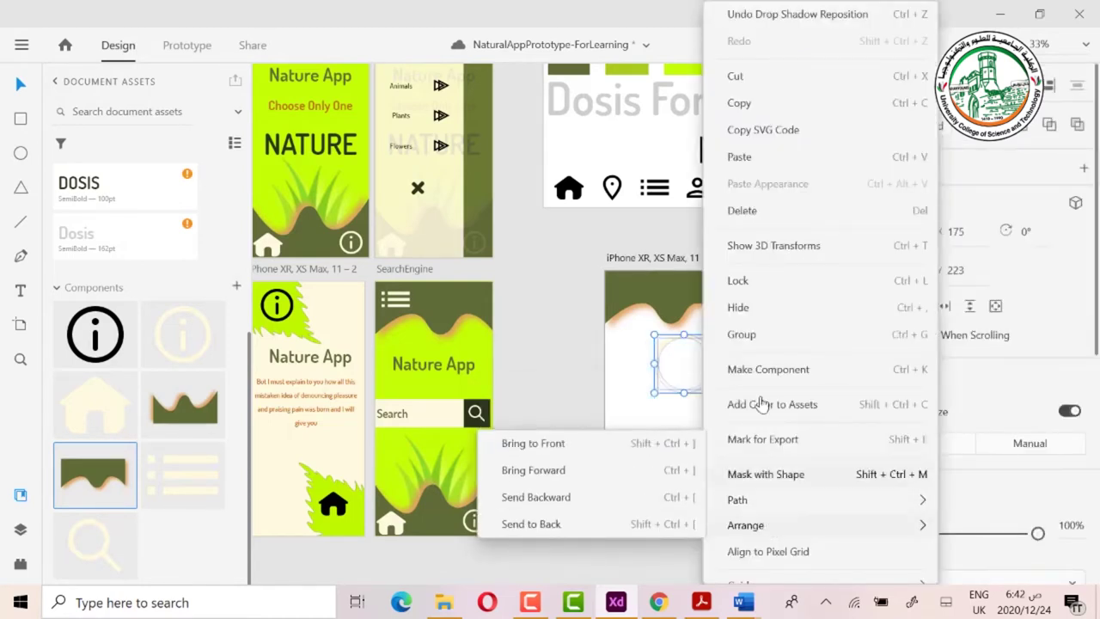
pyautogui.click(742, 336)
pyautogui.click(698, 545)
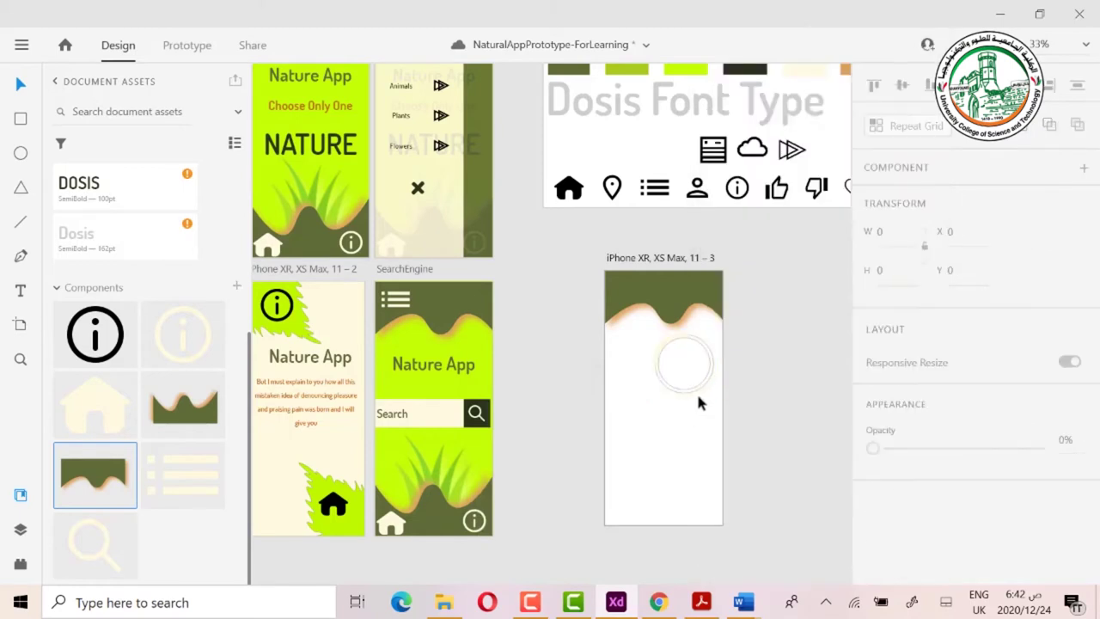
# Set the circle group's border to olive green #606C38 with a size of 5
pyautogui.click(701, 380)
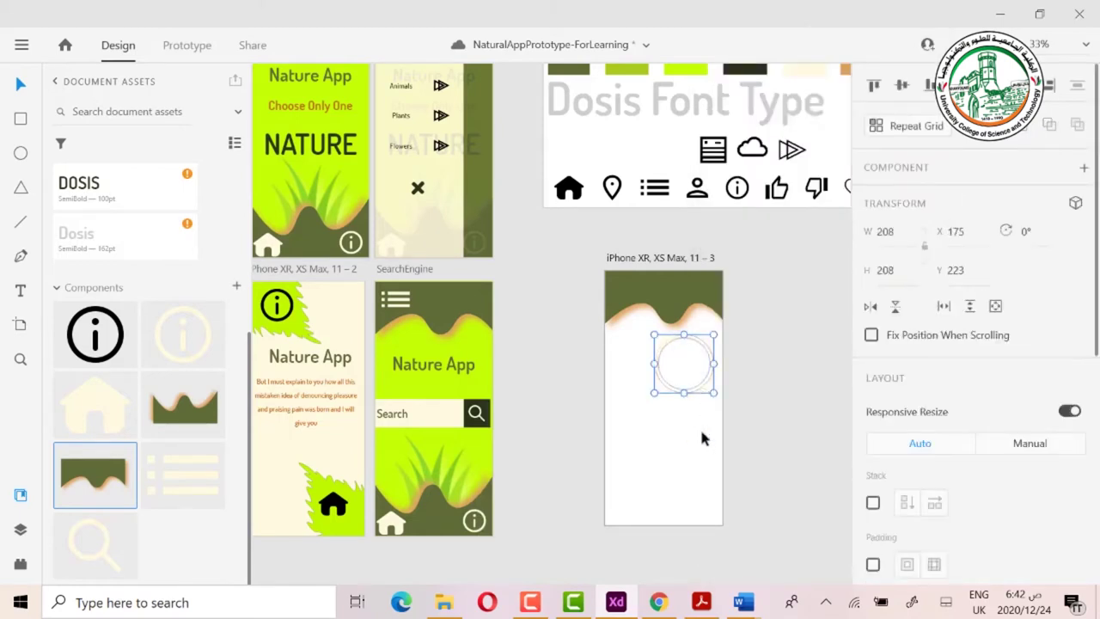
pyautogui.click(699, 427)
pyautogui.click(696, 355)
pyautogui.scroll(-5, 922, 497)
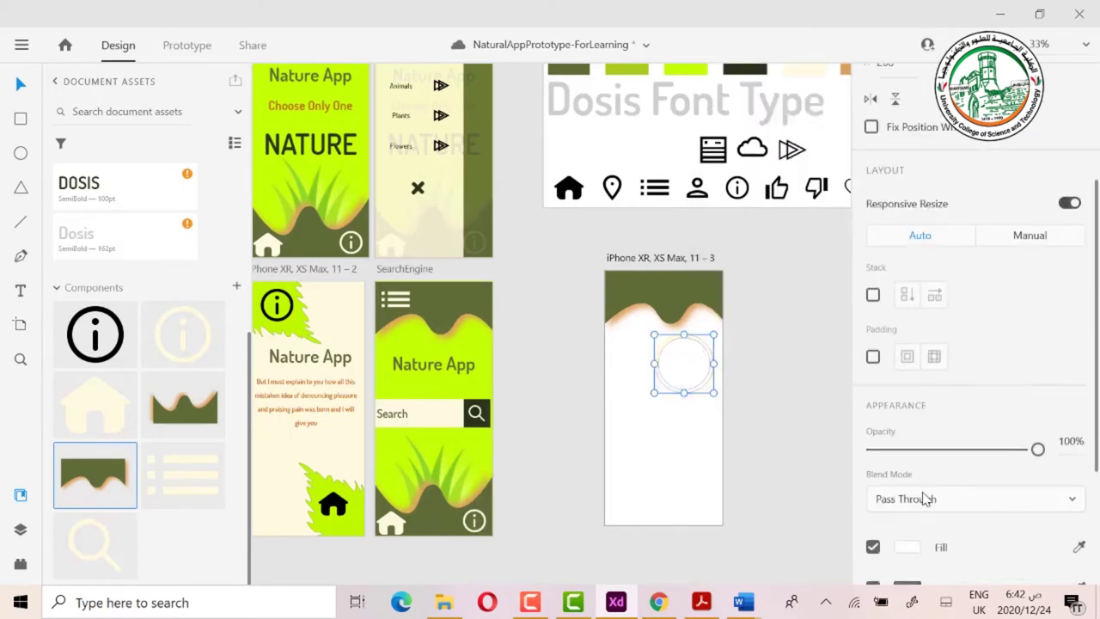
pyautogui.click(906, 387)
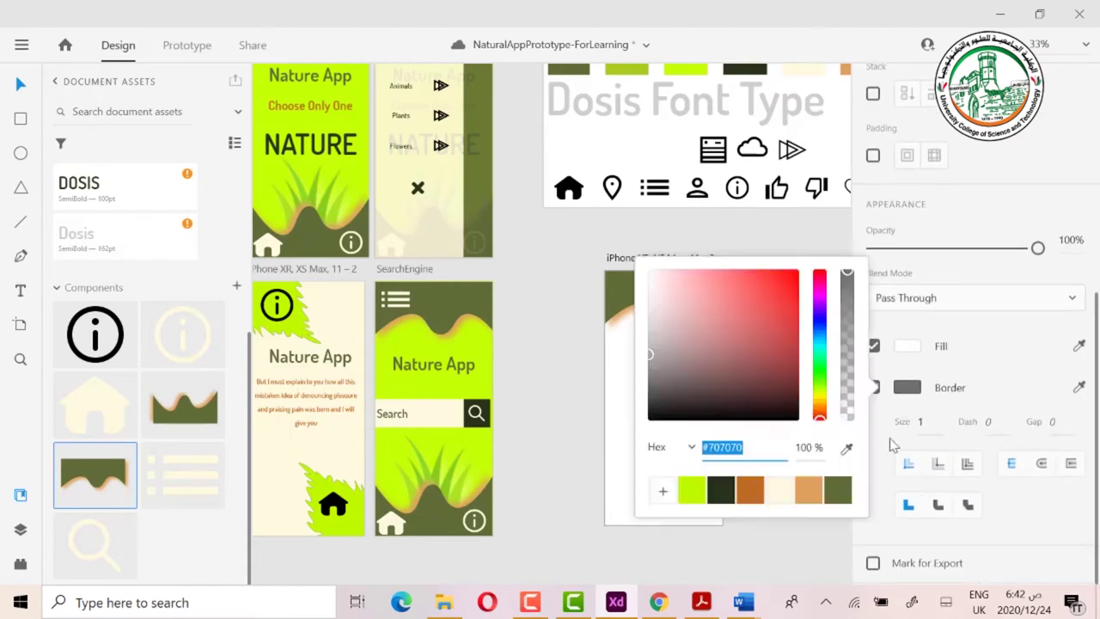
pyautogui.click(840, 490)
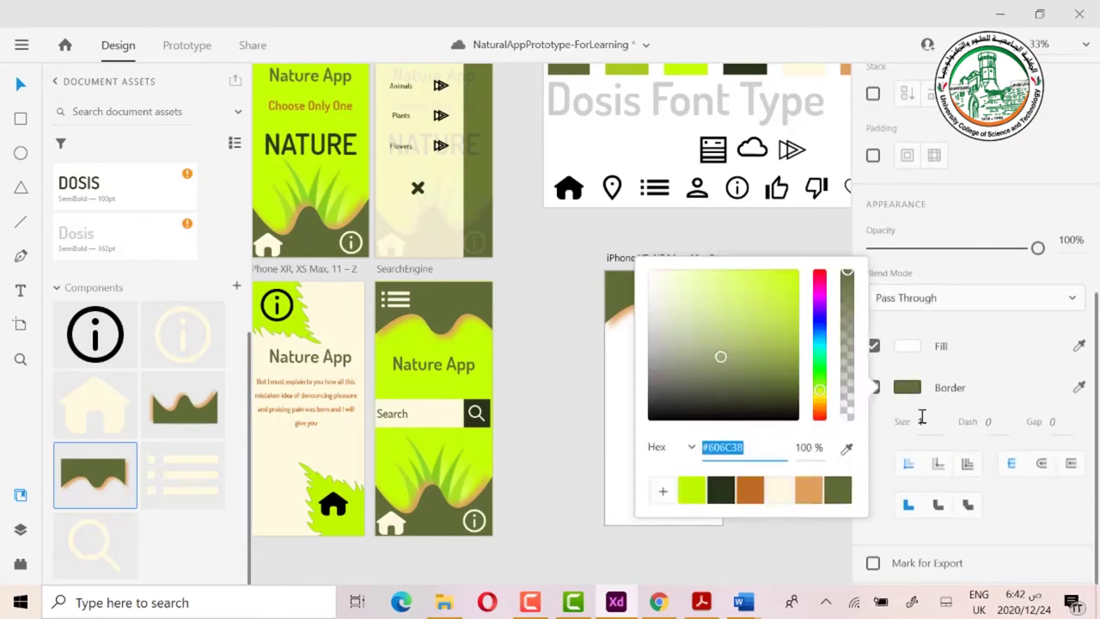
pyautogui.click(917, 421)
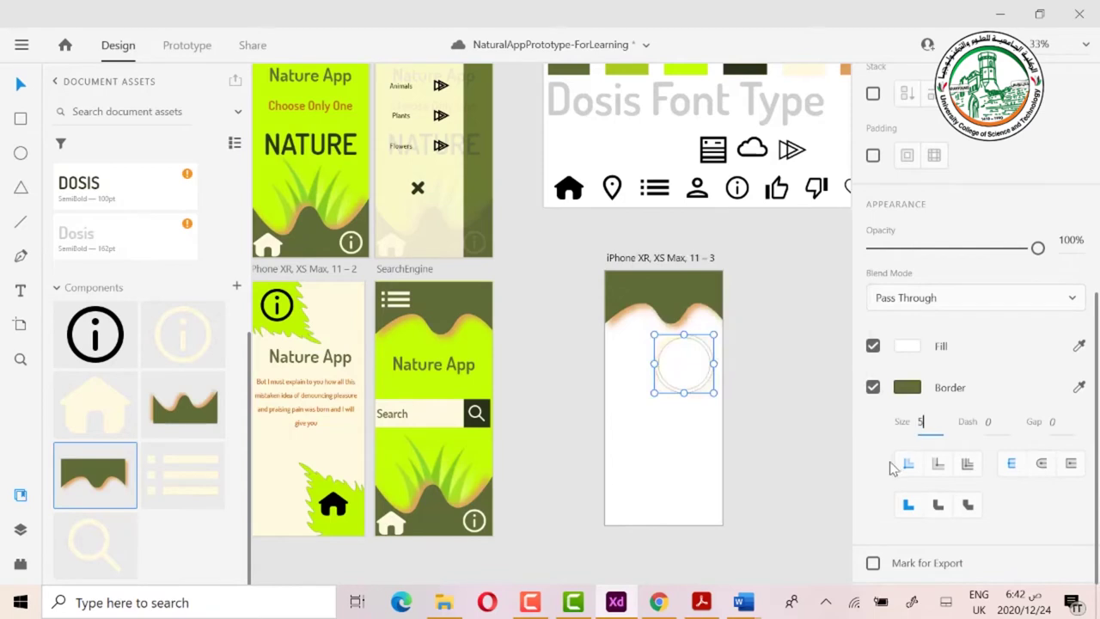
pyautogui.click(780, 445)
# Enlarge the circle group to about 245 × 245 and place a copy directly below it at about Y 497
pyautogui.click(688, 383)
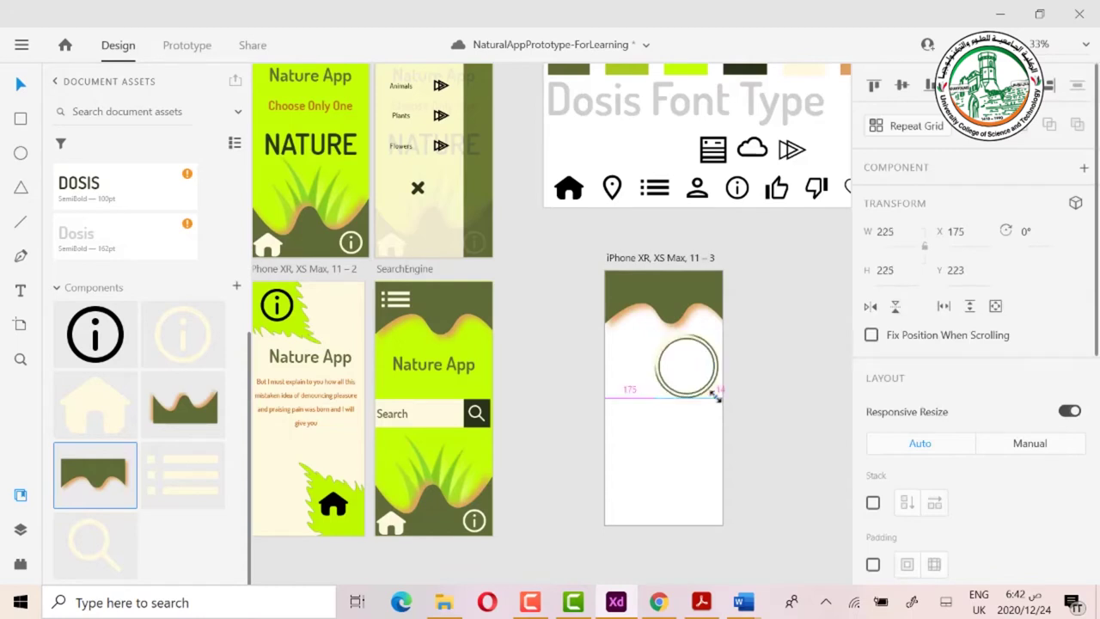
pyautogui.click(700, 424)
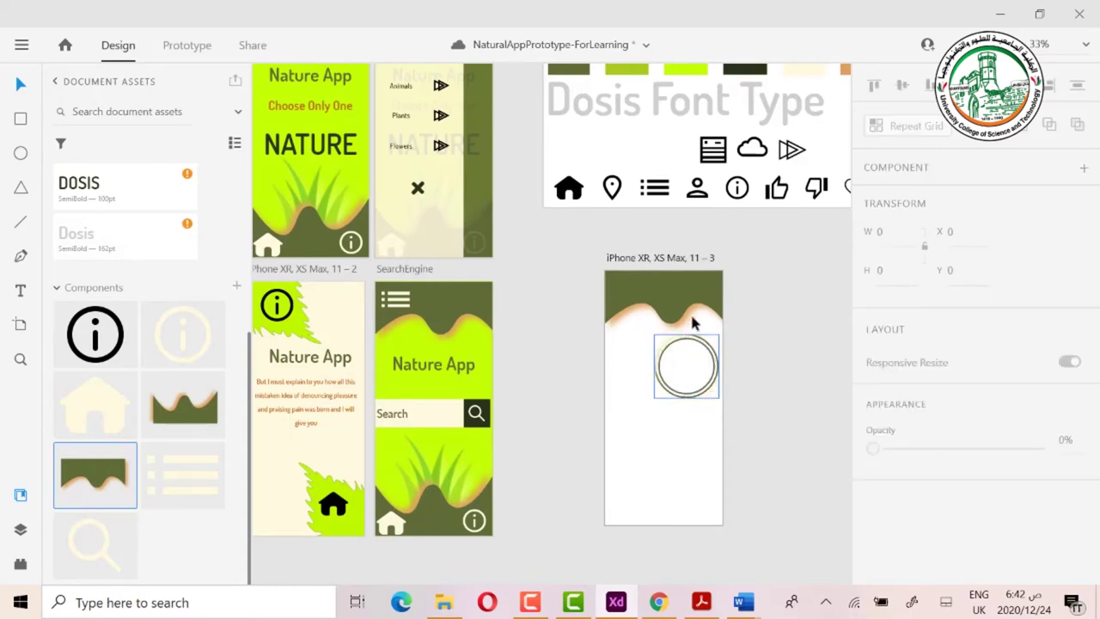
pyautogui.click(680, 373)
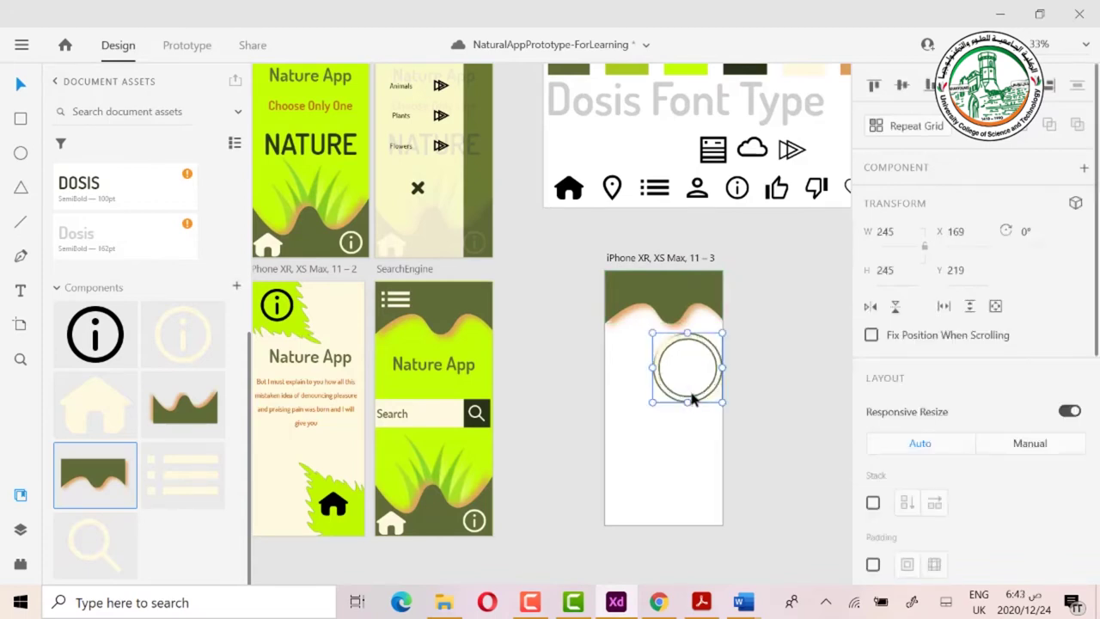
pyautogui.moveTo(697, 389); pyautogui.dragTo(696, 463)
# Extend the artboard's height to about 1385 and place two more copies of the circle group below the second one
pyautogui.scroll(-3, 692, 456)
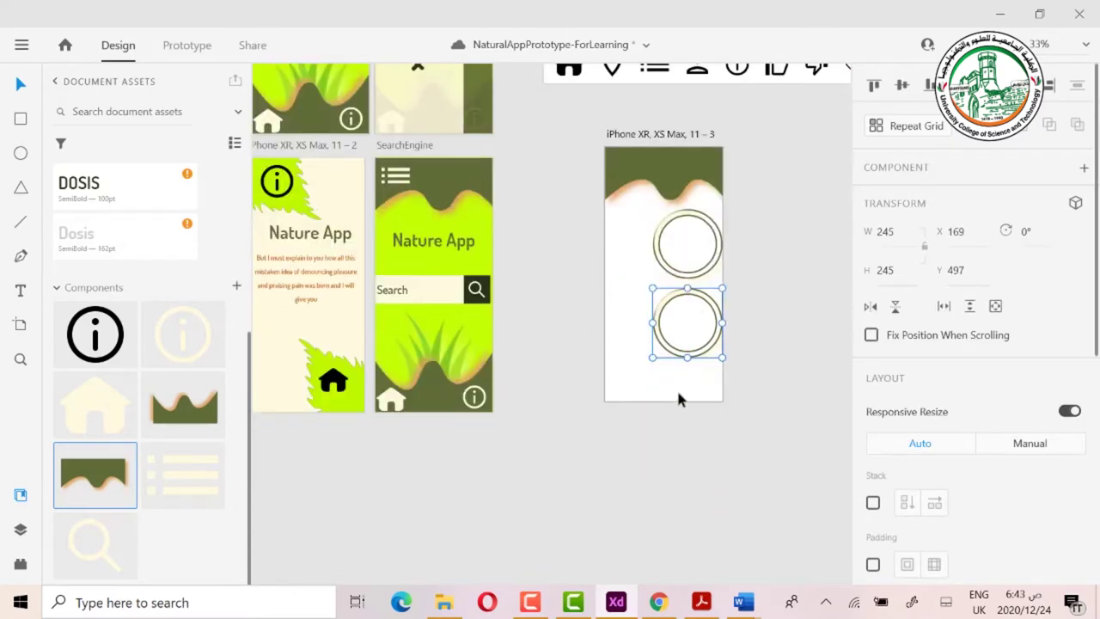
pyautogui.click(677, 397)
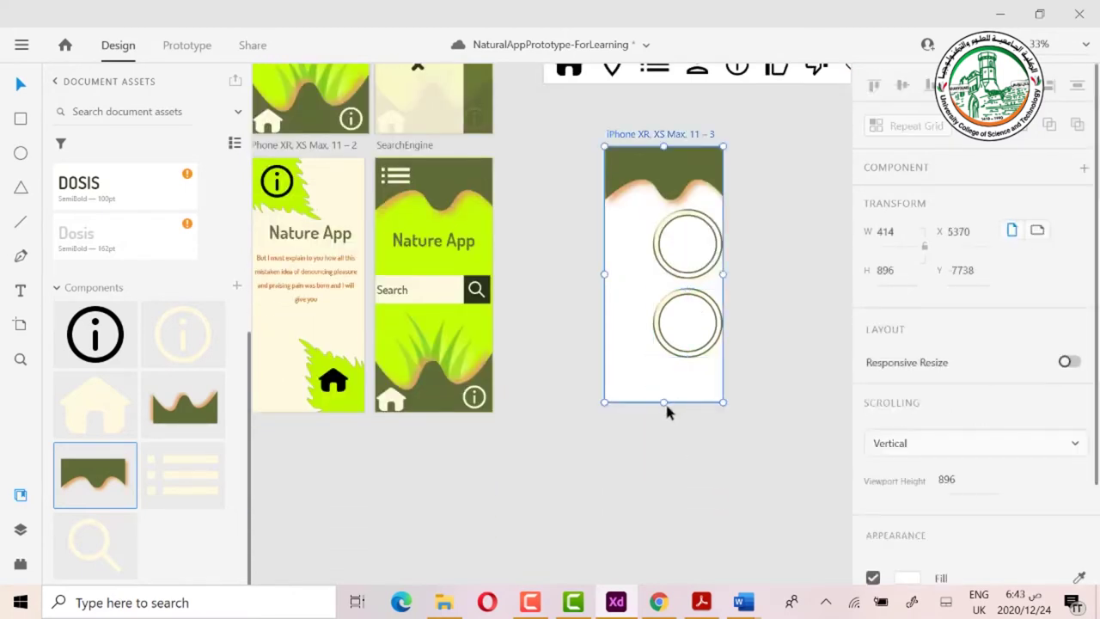
pyautogui.moveTo(664, 404); pyautogui.dragTo(664, 542)
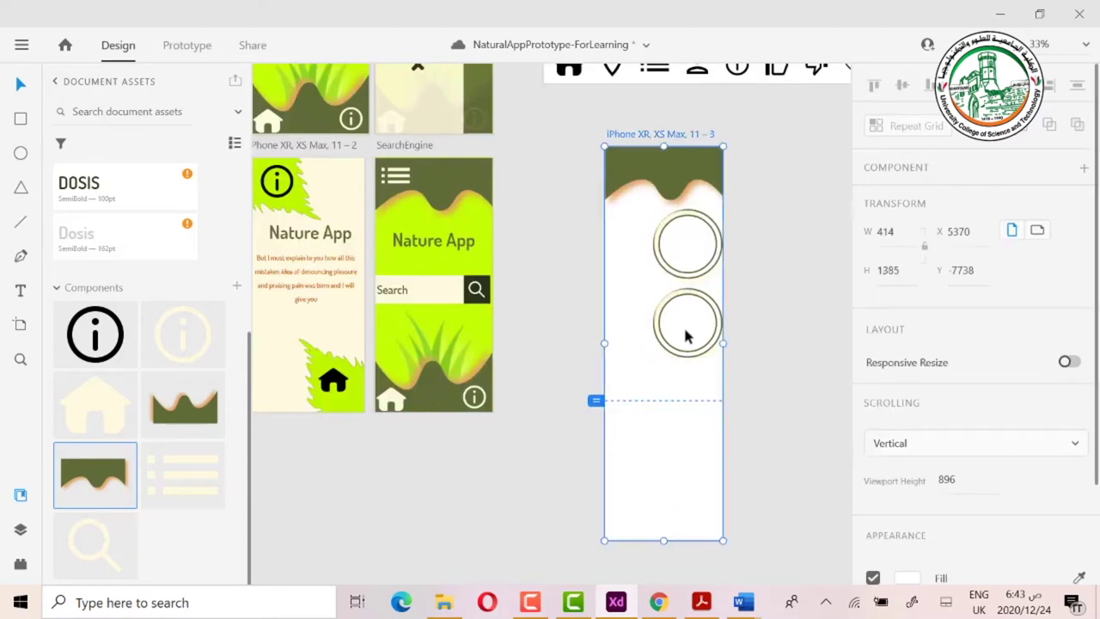
pyautogui.moveTo(686, 328); pyautogui.dragTo(693, 486)
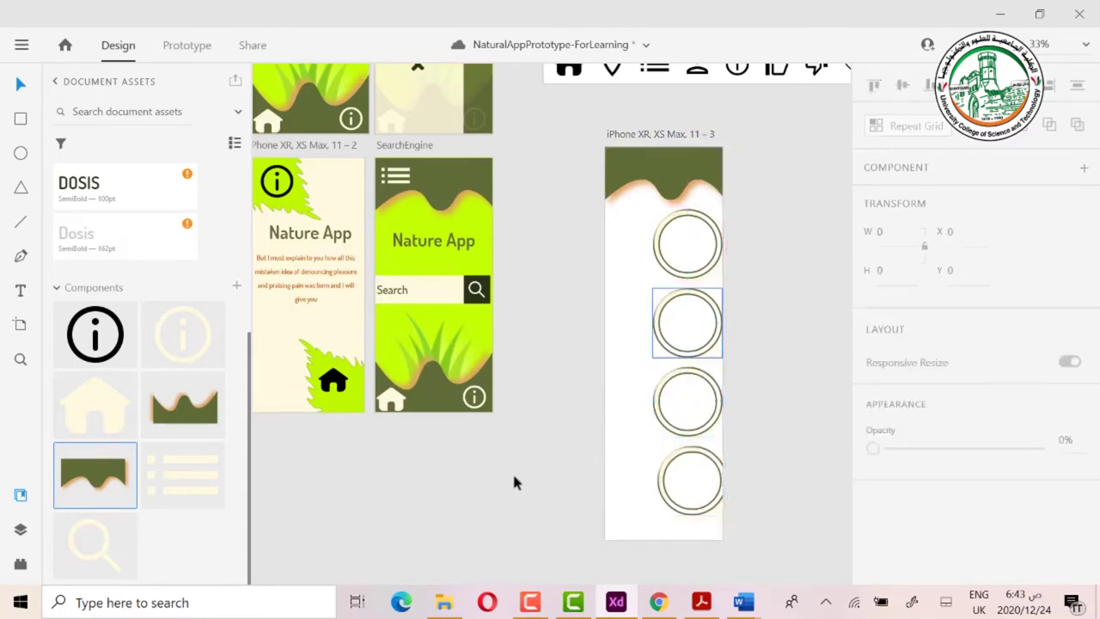
# Check the category images in the NatureClassification folder, and align the fourth circle group with the column at X 169, Y 1053
pyautogui.click(444, 602)
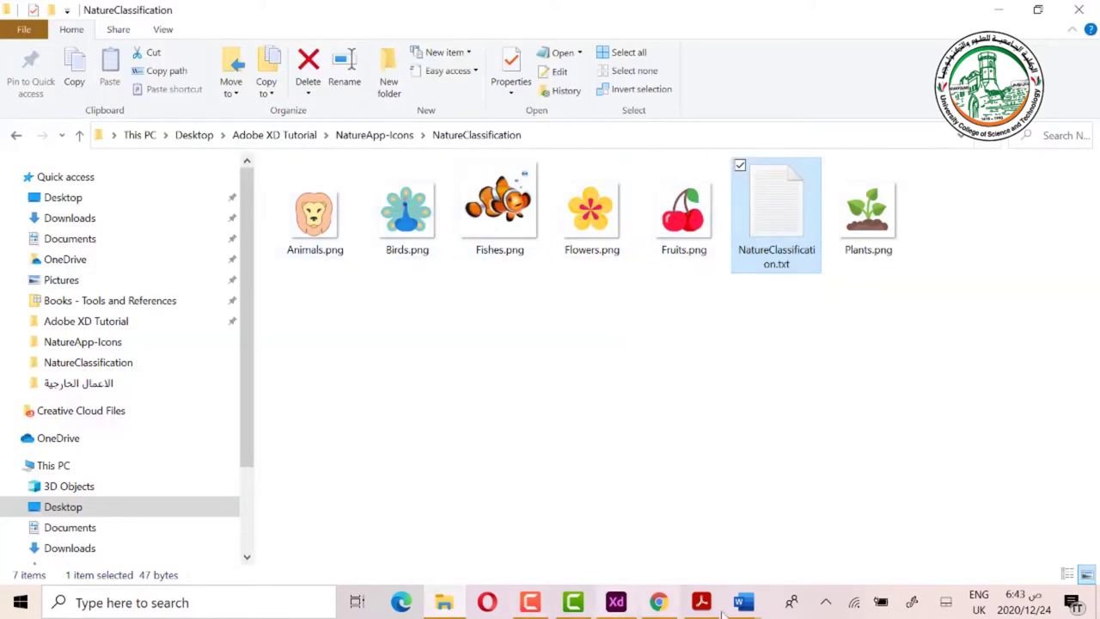
pyautogui.click(617, 604)
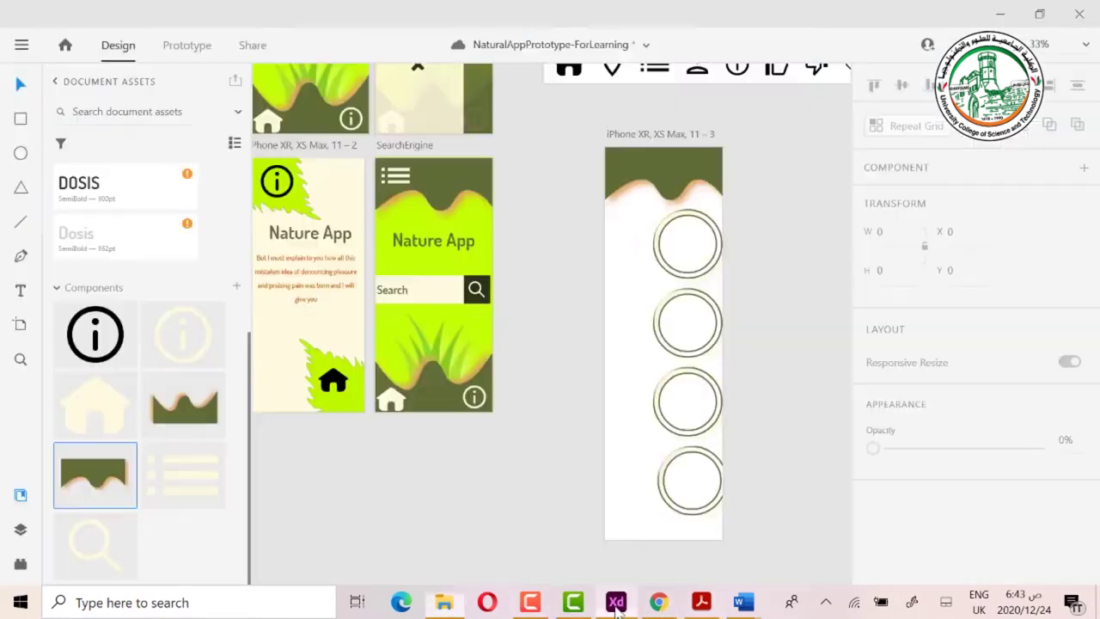
pyautogui.click(688, 473)
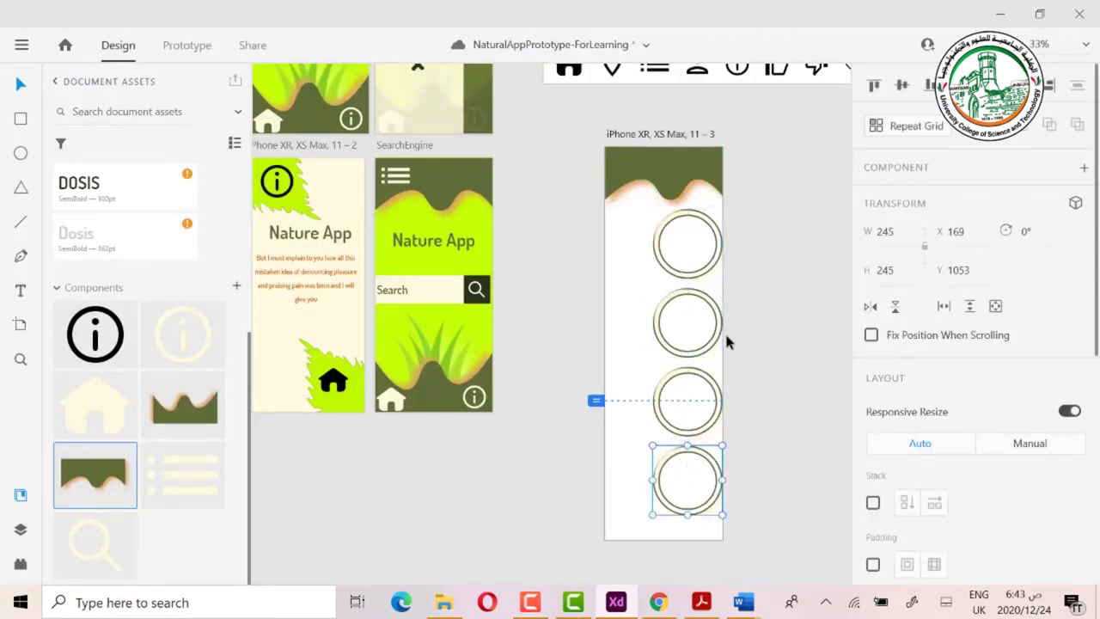
# Extend the artboard further downward and add a fifth and sixth circle group at the end of the column
pyautogui.scroll(-3, 680, 413)
pyautogui.click(672, 398)
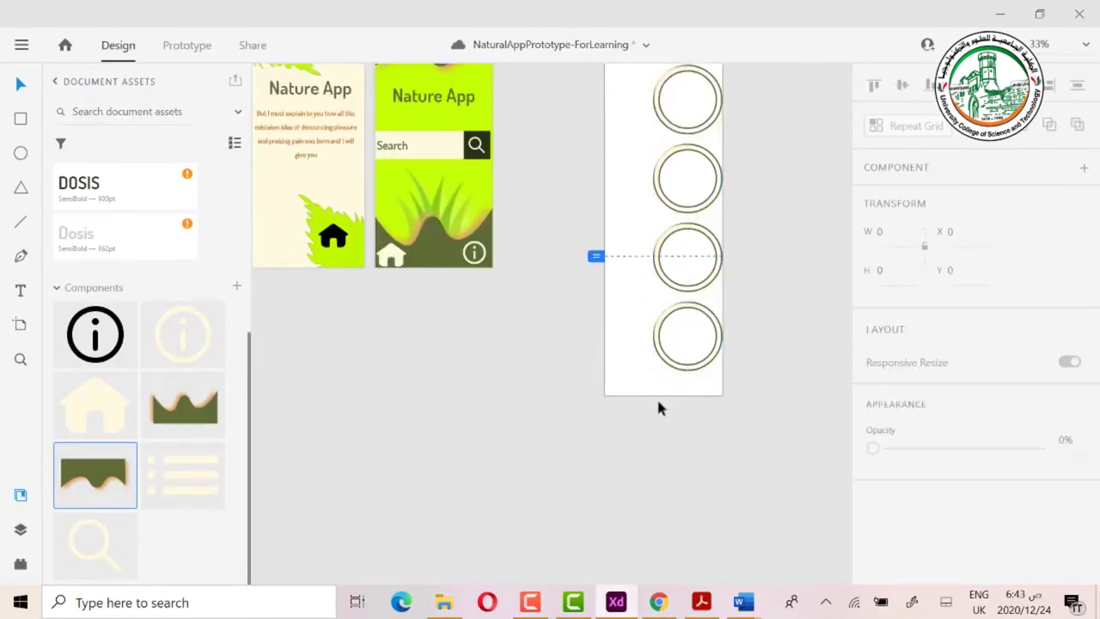
pyautogui.click(658, 388)
pyautogui.moveTo(663, 396); pyautogui.dragTo(663, 509)
pyautogui.moveTo(691, 354); pyautogui.dragTo(667, 500)
pyautogui.scroll(-2, 675, 480)
pyautogui.click(662, 425)
pyautogui.moveTo(693, 351); pyautogui.dragTo(695, 433)
pyautogui.scroll(3, 774, 351)
pyautogui.click(774, 351)
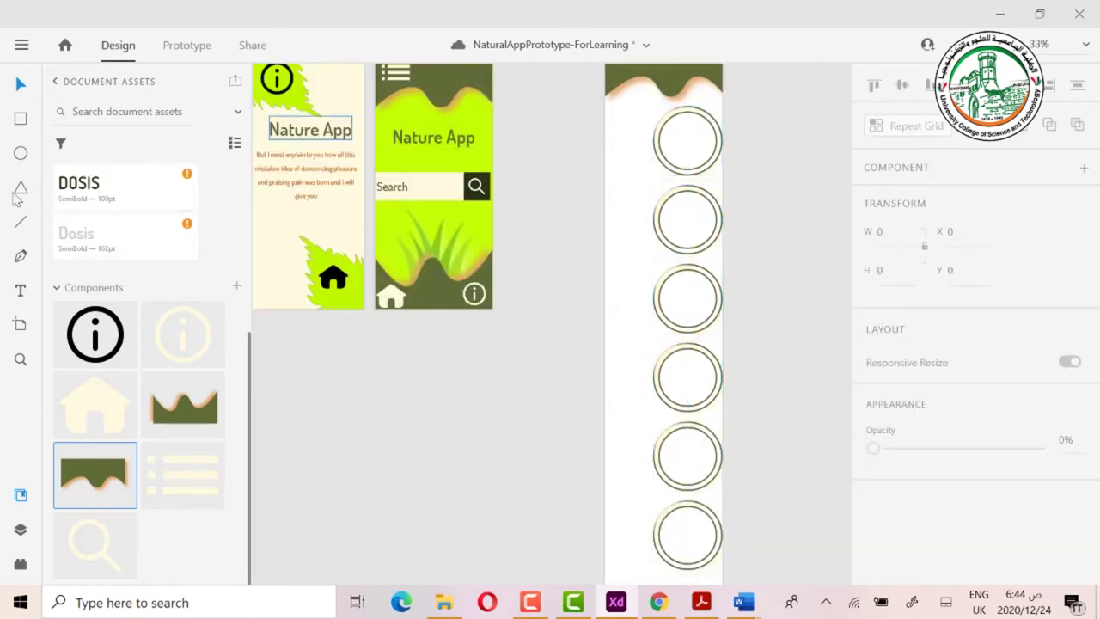
# Draw a rectangle about 319 × 150 beside the first circle group and add the text "Birds" over it
pyautogui.click(21, 118)
pyautogui.moveTo(653, 115); pyautogui.dragTo(562, 159)
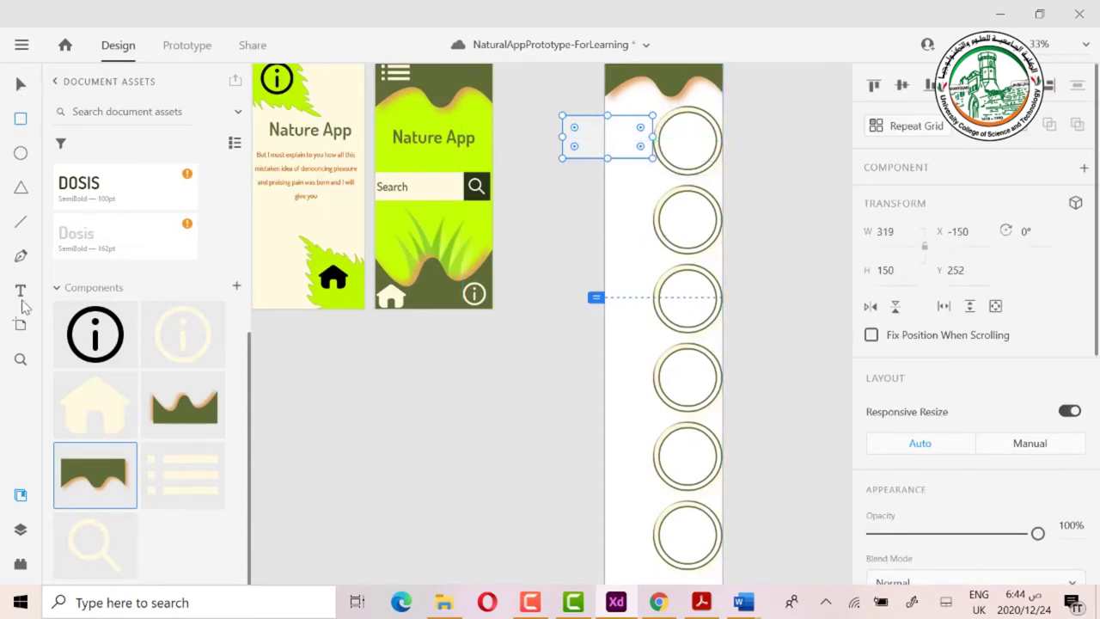
pyautogui.click(588, 136)
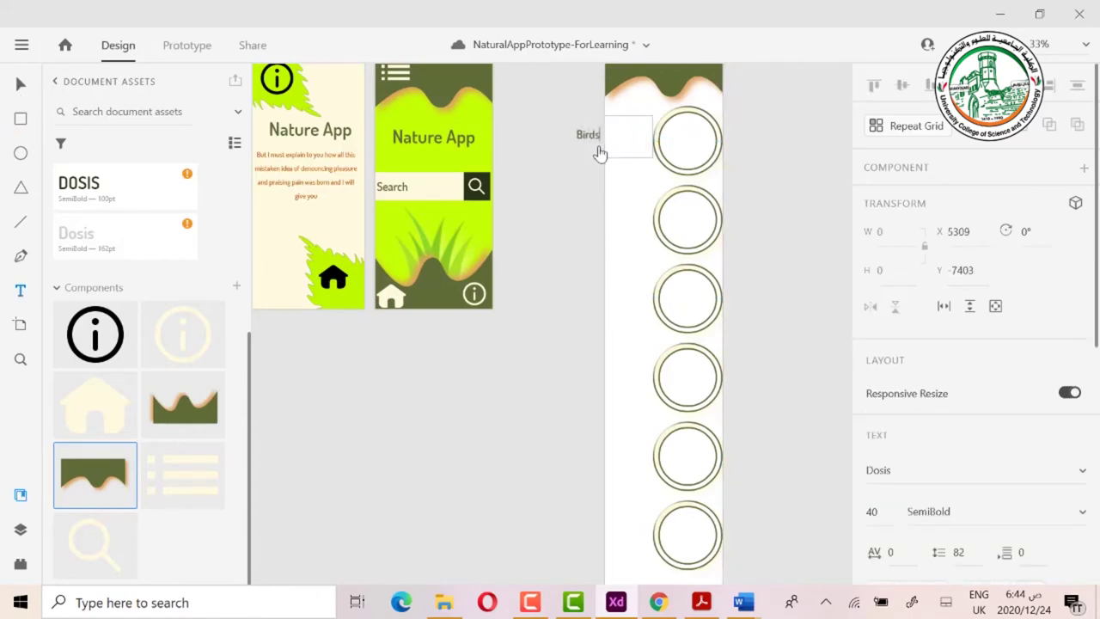
pyautogui.press('Escape')
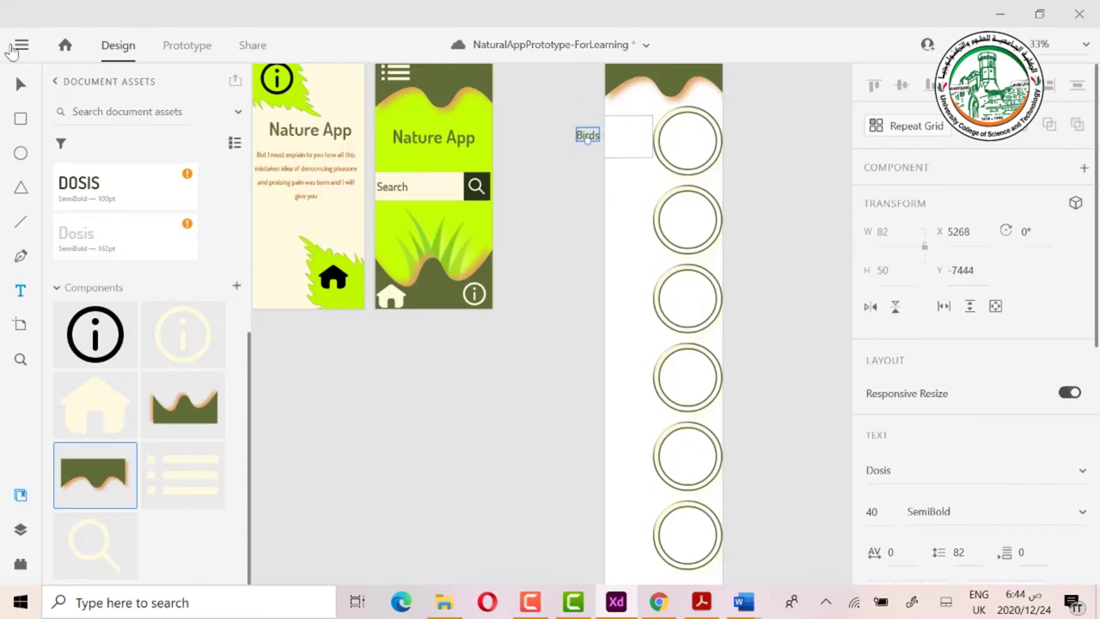
# Fill the rectangle with brown #BC6C25 and remove its border
pyautogui.click(616, 144)
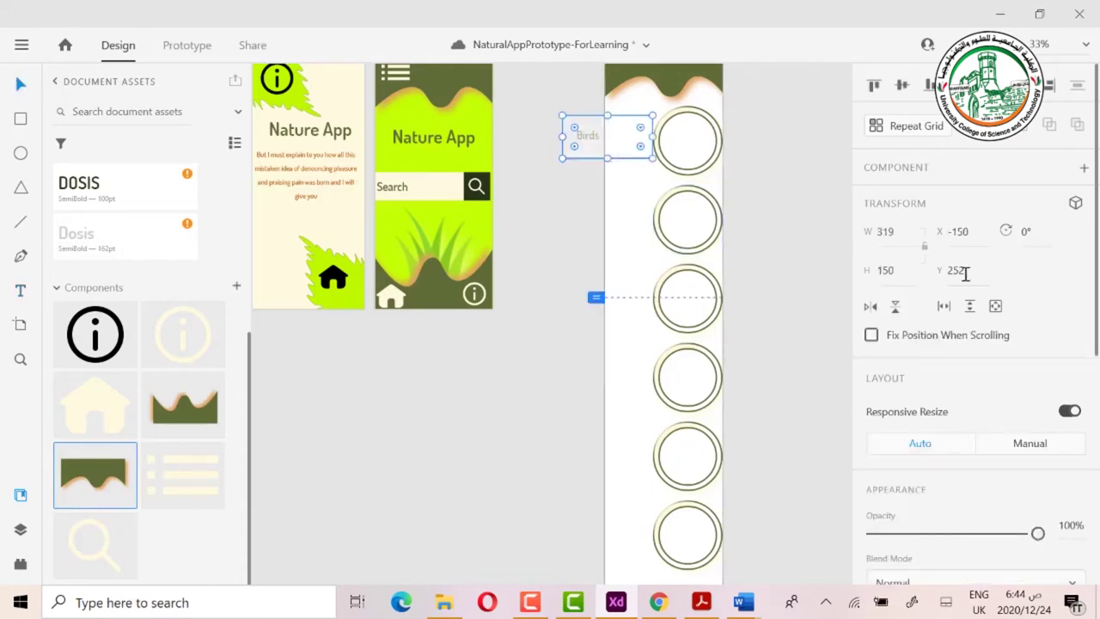
pyautogui.scroll(-5, 970, 334)
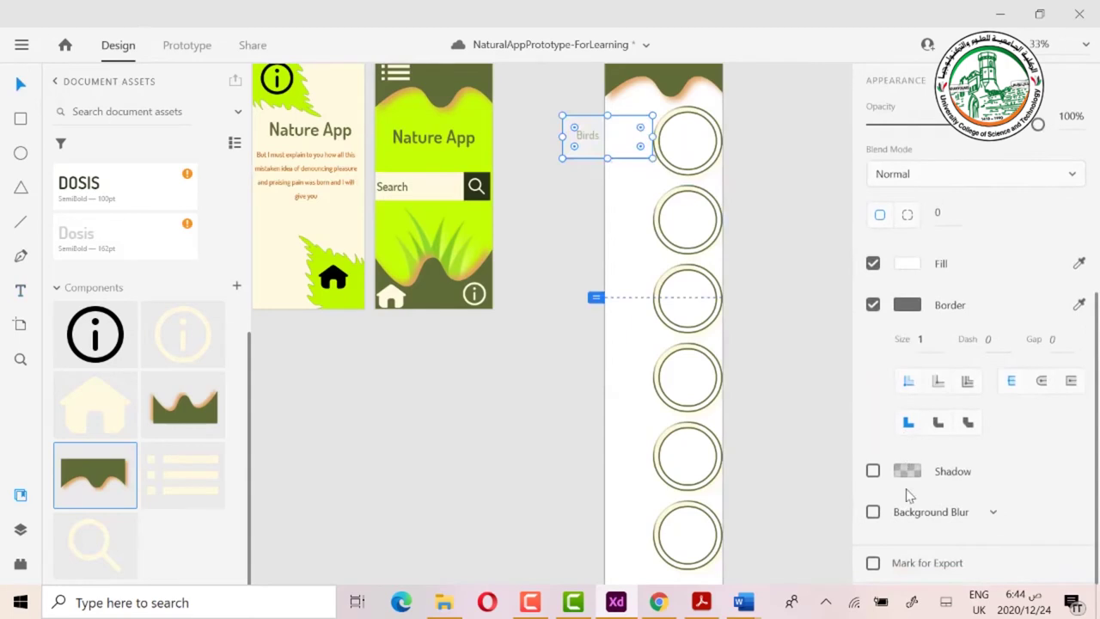
pyautogui.click(907, 264)
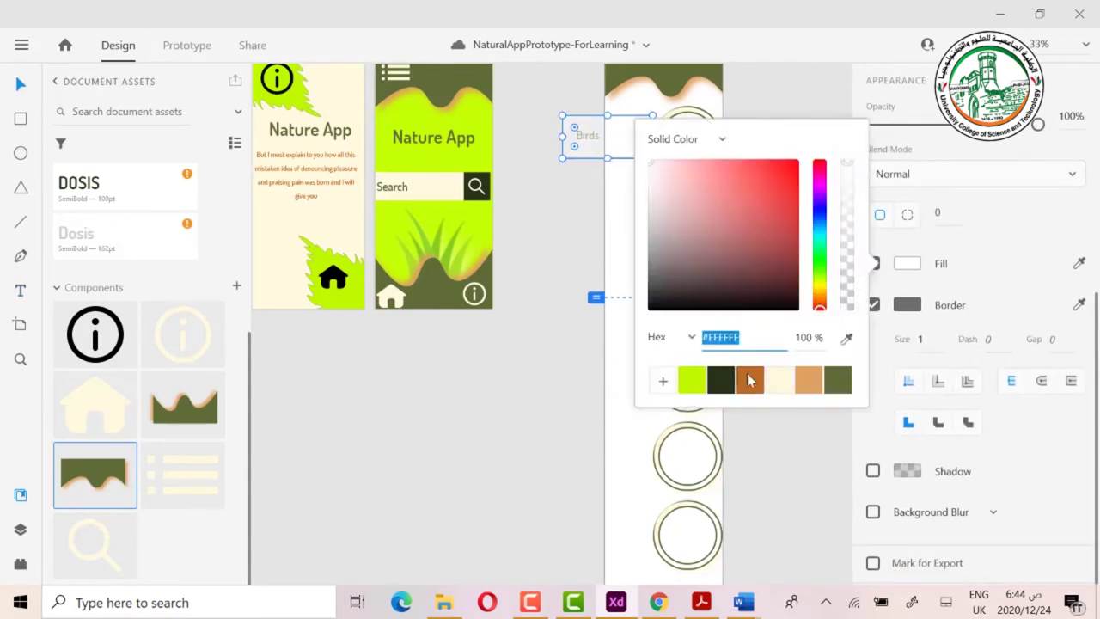
pyautogui.click(752, 381)
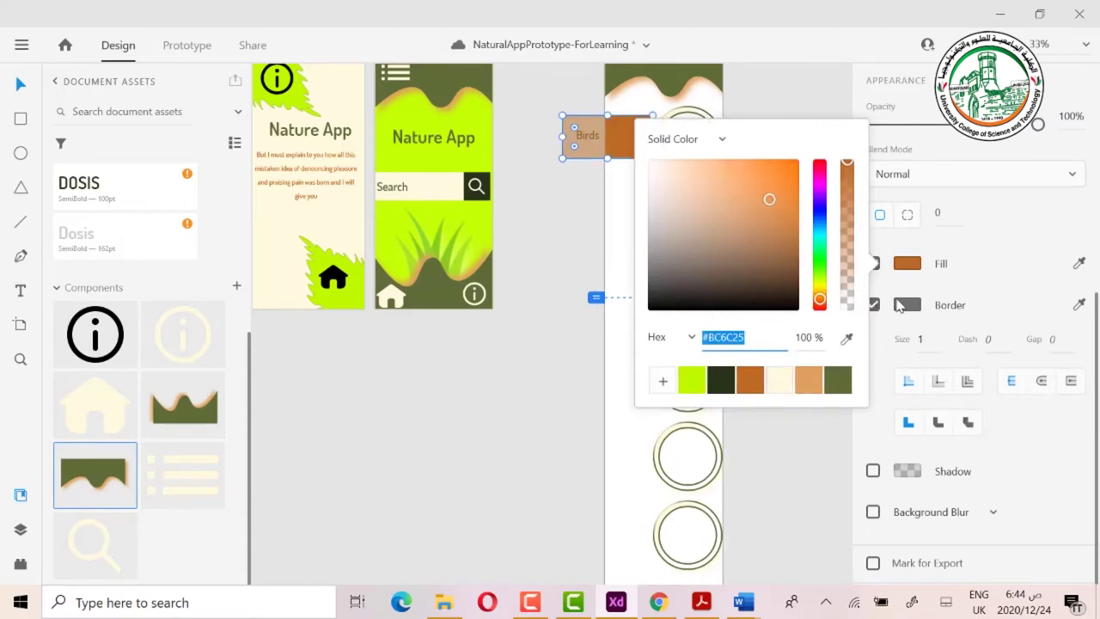
pyautogui.click(874, 305)
pyautogui.click(874, 305)
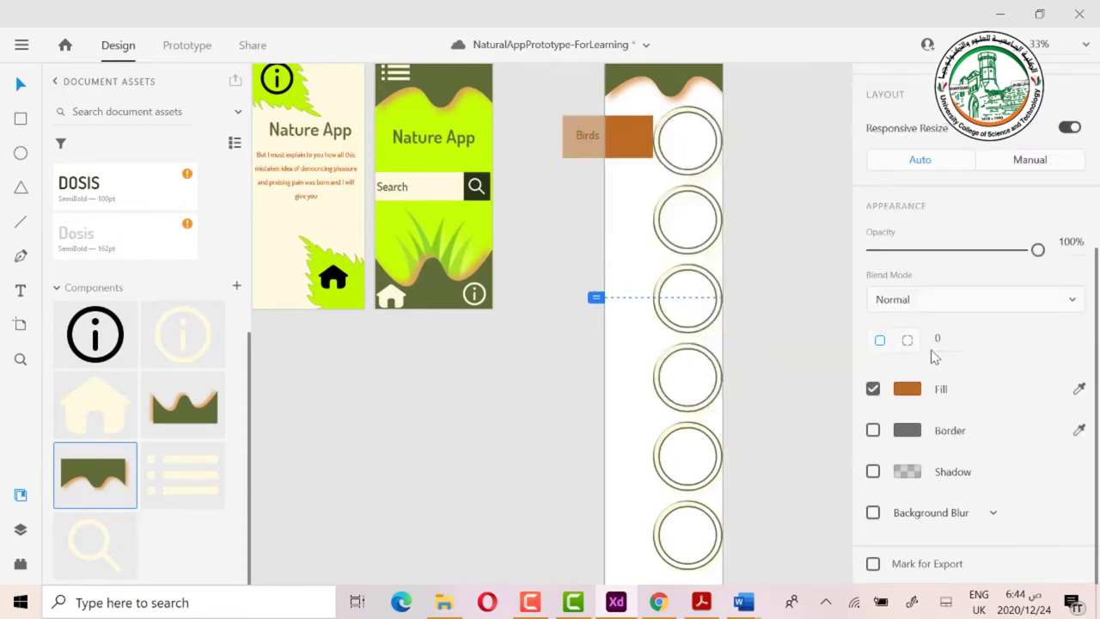
# Give the rectangle a cream #FEFAE0 shadow with X offset 10, Y offset 12 and blur 25
pyautogui.click(925, 470)
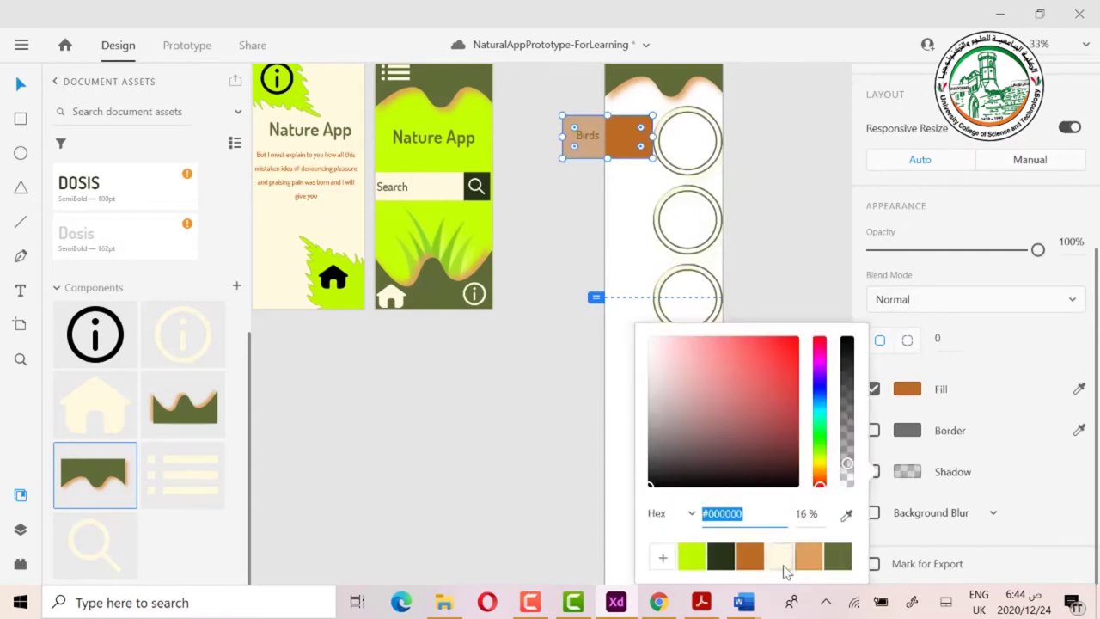
pyautogui.click(779, 557)
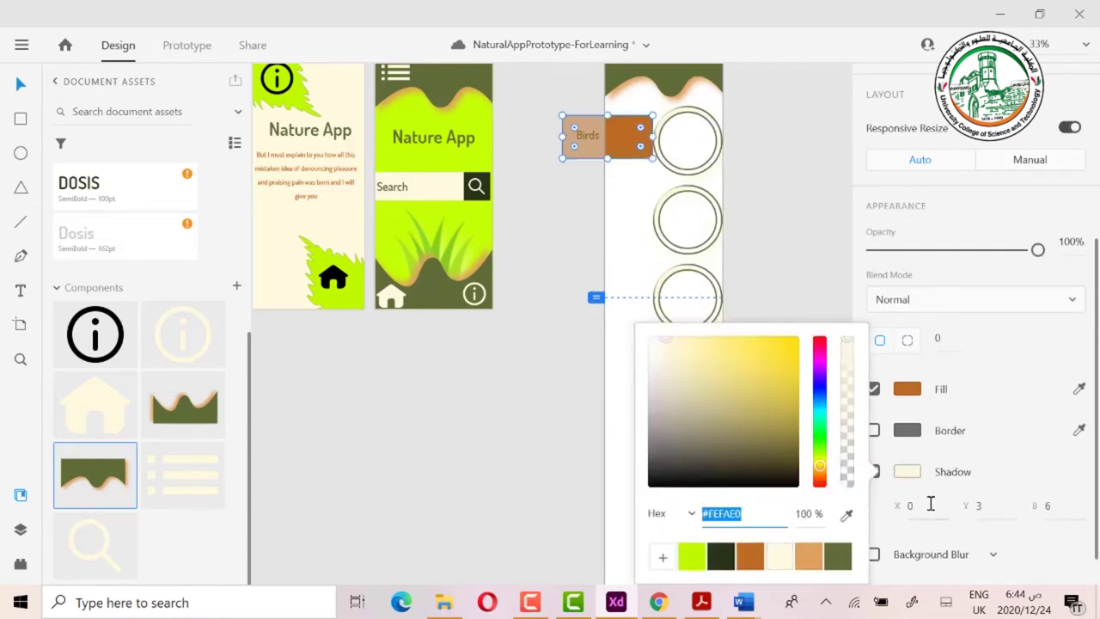
pyautogui.click(903, 499)
pyautogui.press('1')
pyautogui.press('0')
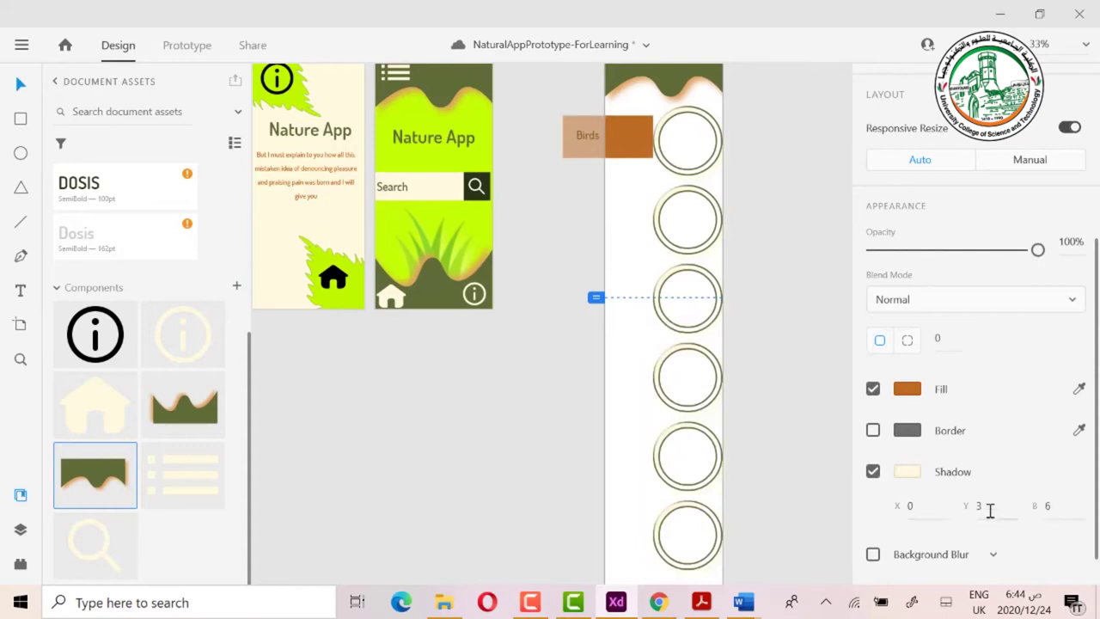
pyautogui.click(913, 505)
pyautogui.write('10')
pyautogui.press('Tab')
pyautogui.press('Escape')
pyautogui.press('1')
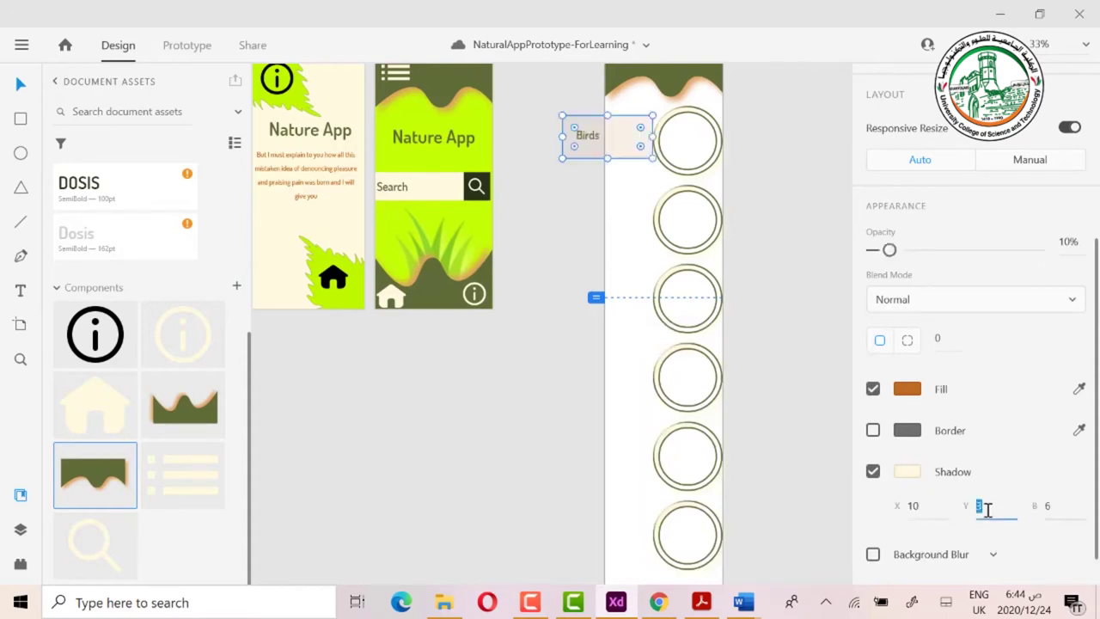
pyautogui.write('12')
pyautogui.press('Tab')
pyautogui.write('25')
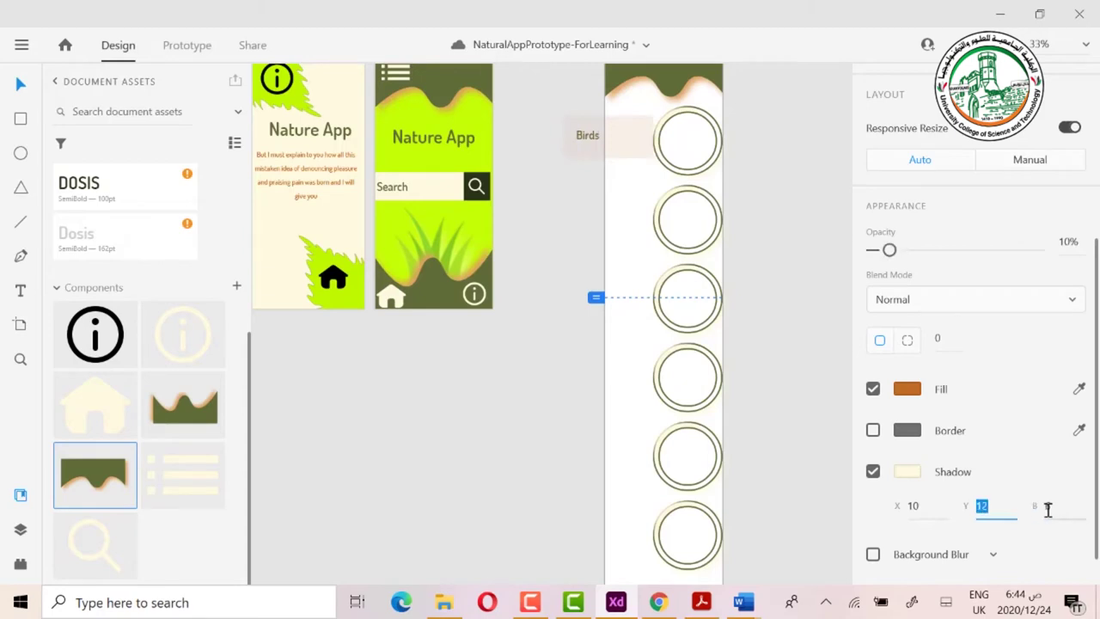
# Set the brown rectangle's opacity to 100%
pyautogui.scroll(-1, 1049, 508)
pyautogui.moveTo(890, 221); pyautogui.dragTo(981, 221)
pyautogui.click(1036, 222)
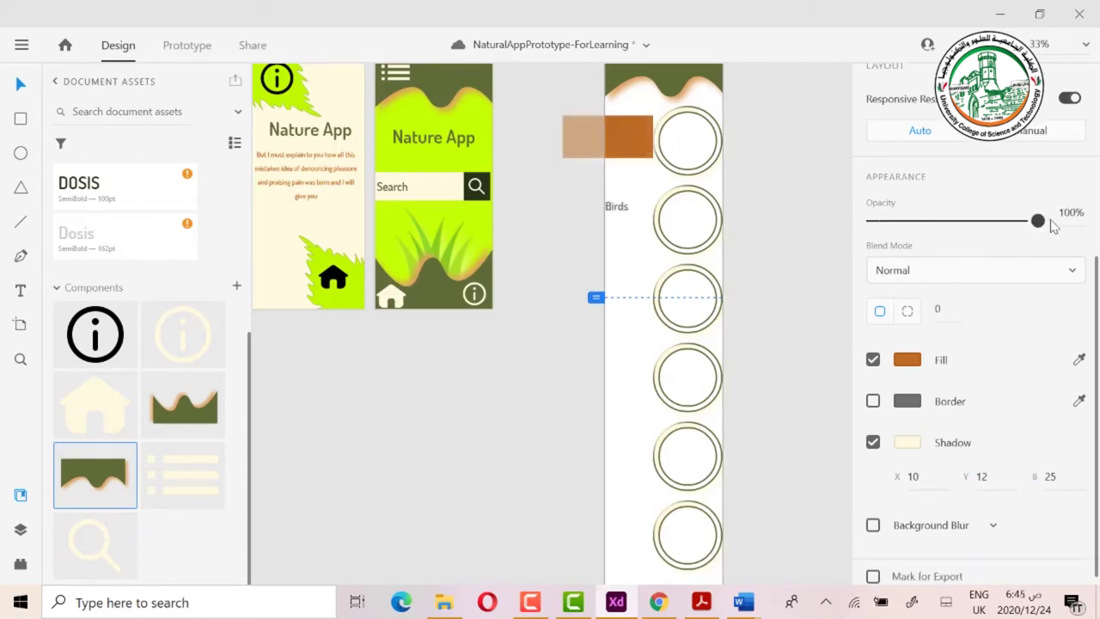
# Shrink the first circle group and move it together with the brown rectangle toward the artboard's right edge
pyautogui.click(641, 183)
pyautogui.click(637, 152)
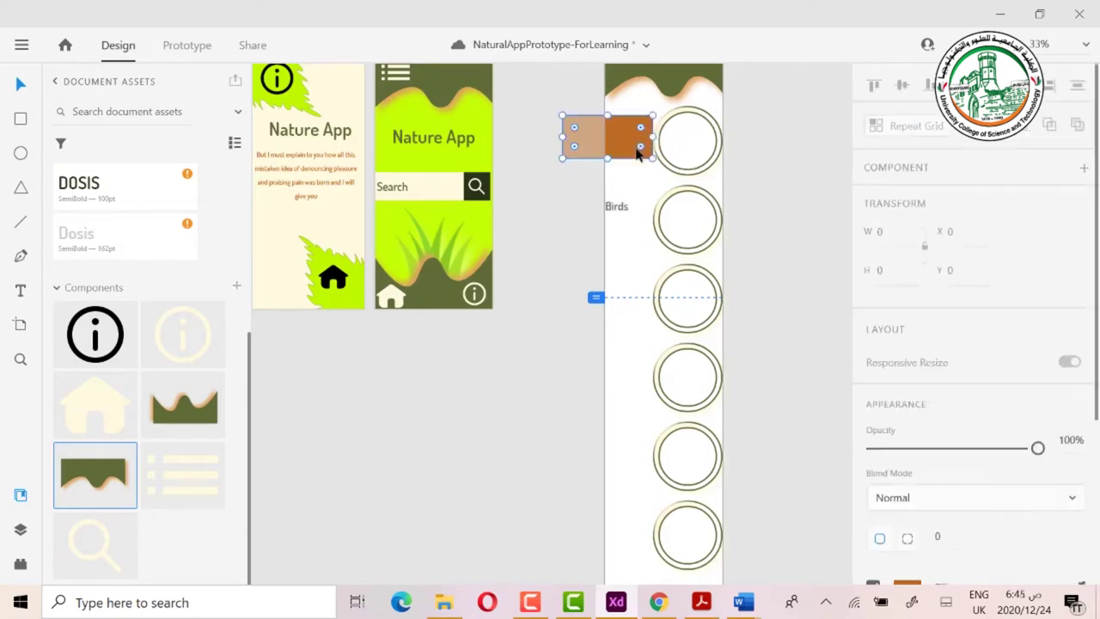
pyautogui.moveTo(639, 152); pyautogui.dragTo(633, 165)
pyautogui.click(634, 177)
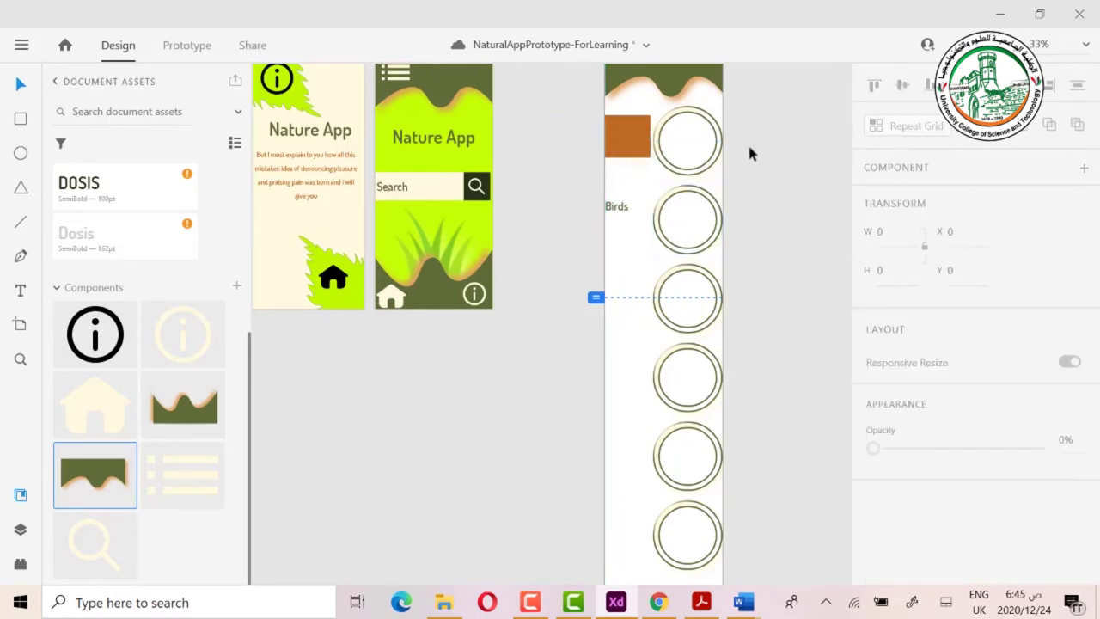
pyautogui.click(687, 133)
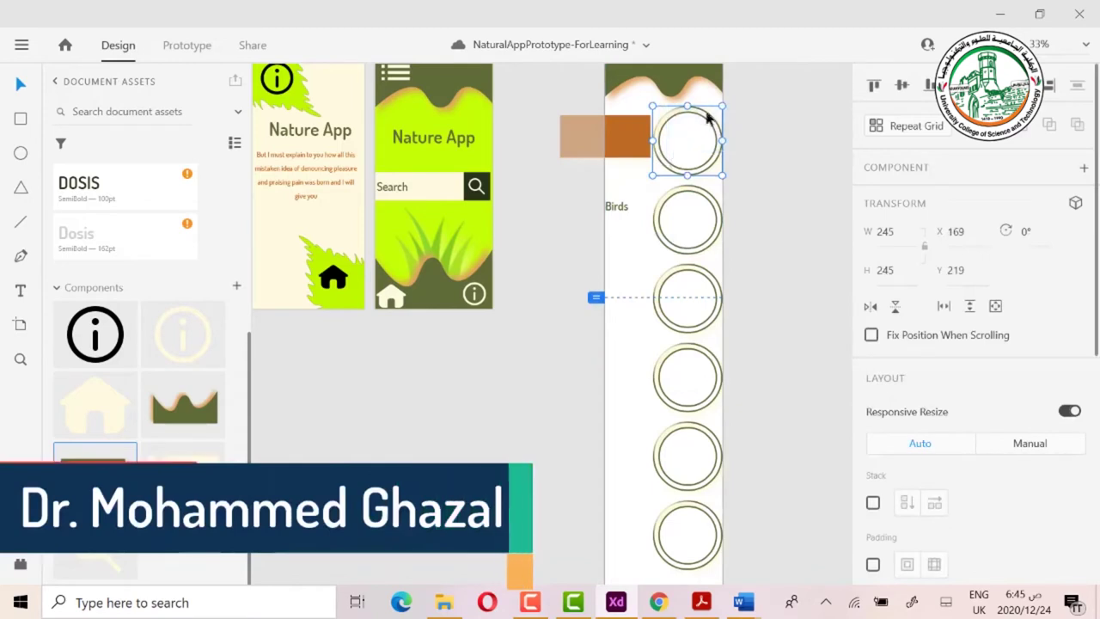
pyautogui.moveTo(723, 105); pyautogui.dragTo(557, 172)
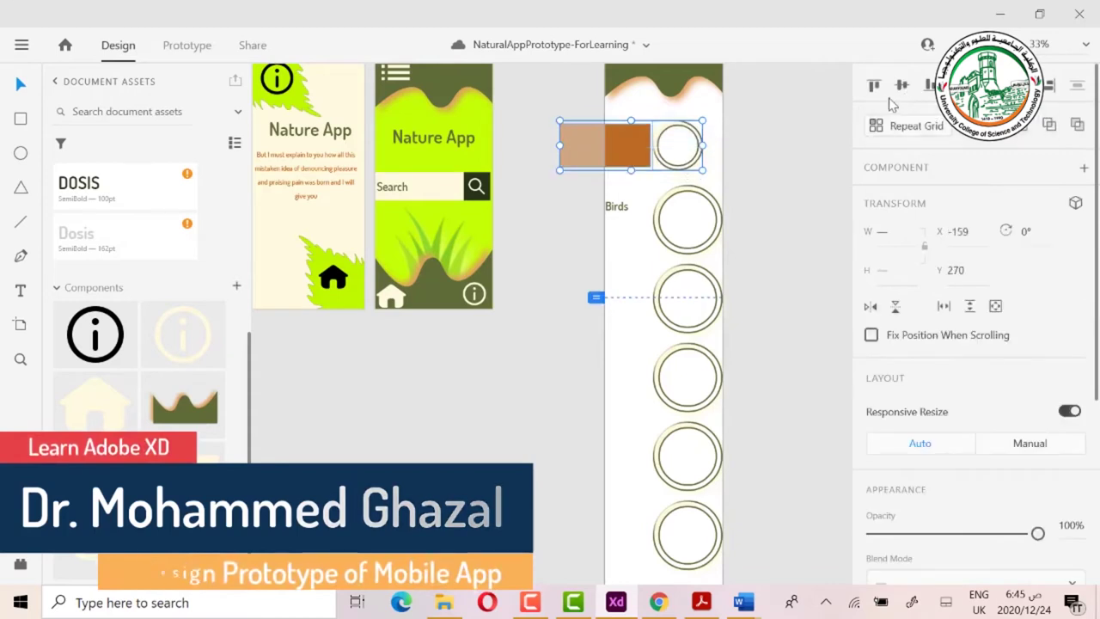
pyautogui.moveTo(675, 160); pyautogui.dragTo(699, 143)
pyautogui.click(786, 162)
# Resize the brown rectangle to about 229 × 117 and place it beside the first circle group at X 9, Y 264
pyautogui.click(588, 139)
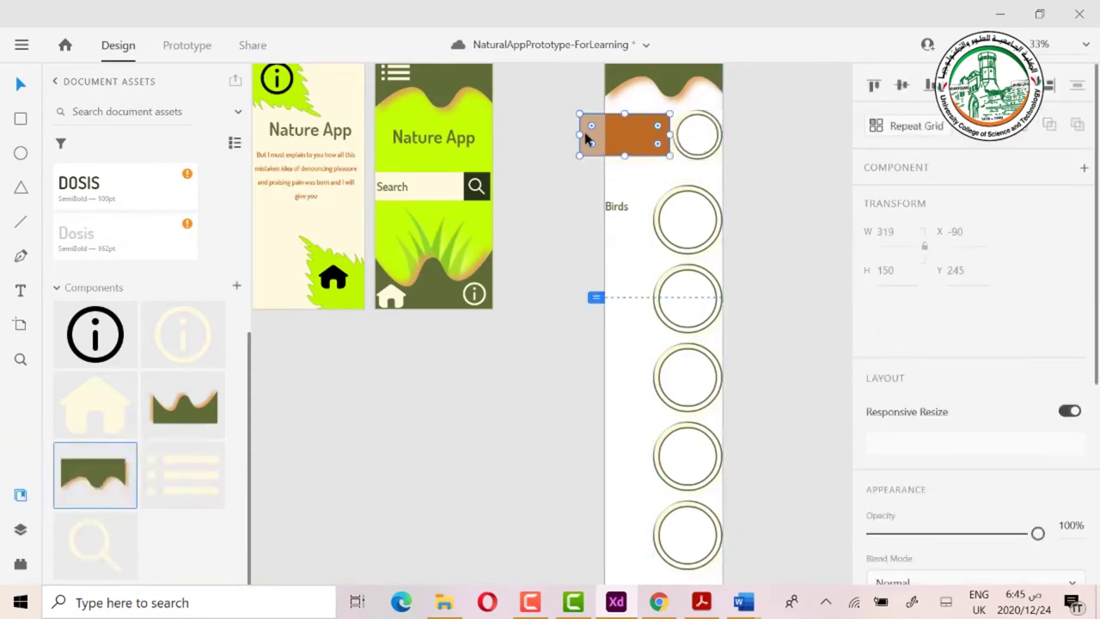
pyautogui.moveTo(599, 132); pyautogui.dragTo(638, 137)
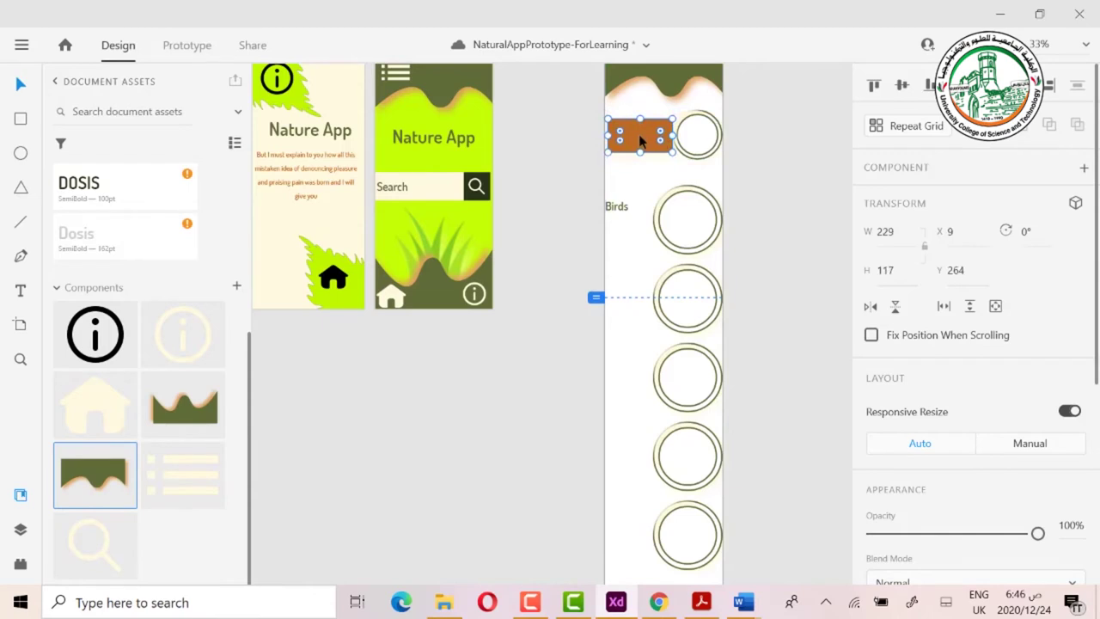
pyautogui.press('a')
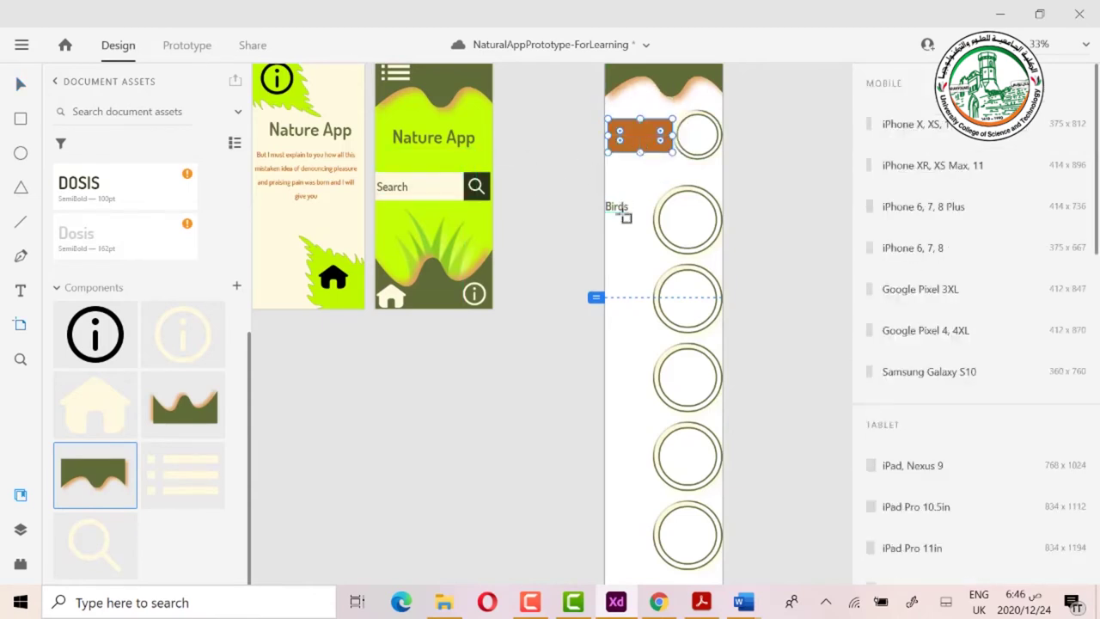
pyautogui.click(21, 84)
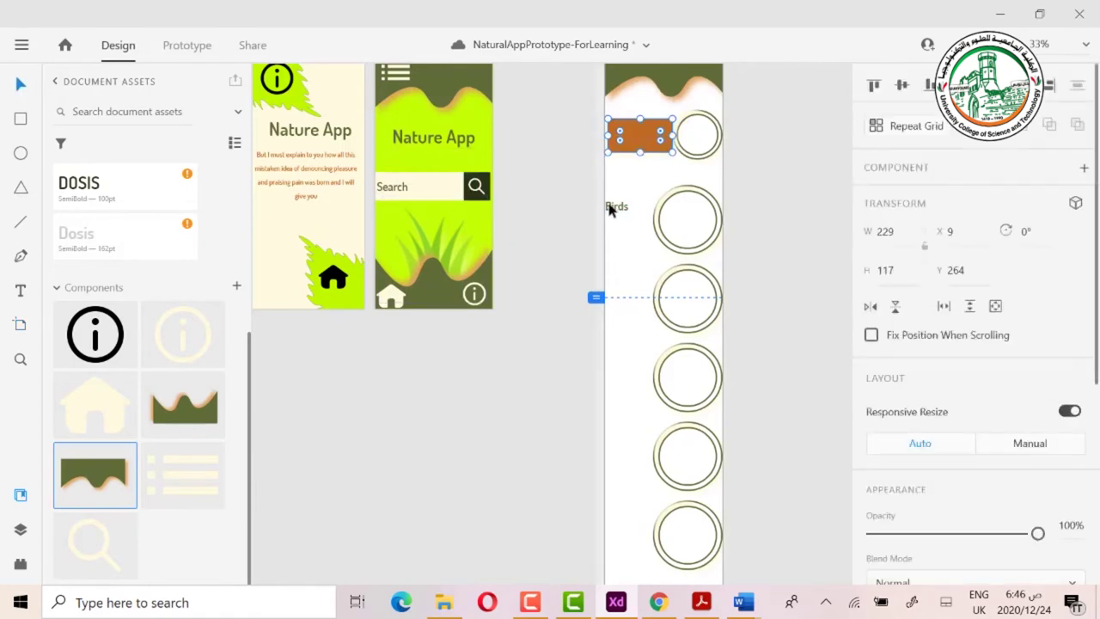
# Center the "Birds" text on the brown rectangle and change its fill to cream #FEFAE0
pyautogui.moveTo(619, 205); pyautogui.dragTo(635, 143)
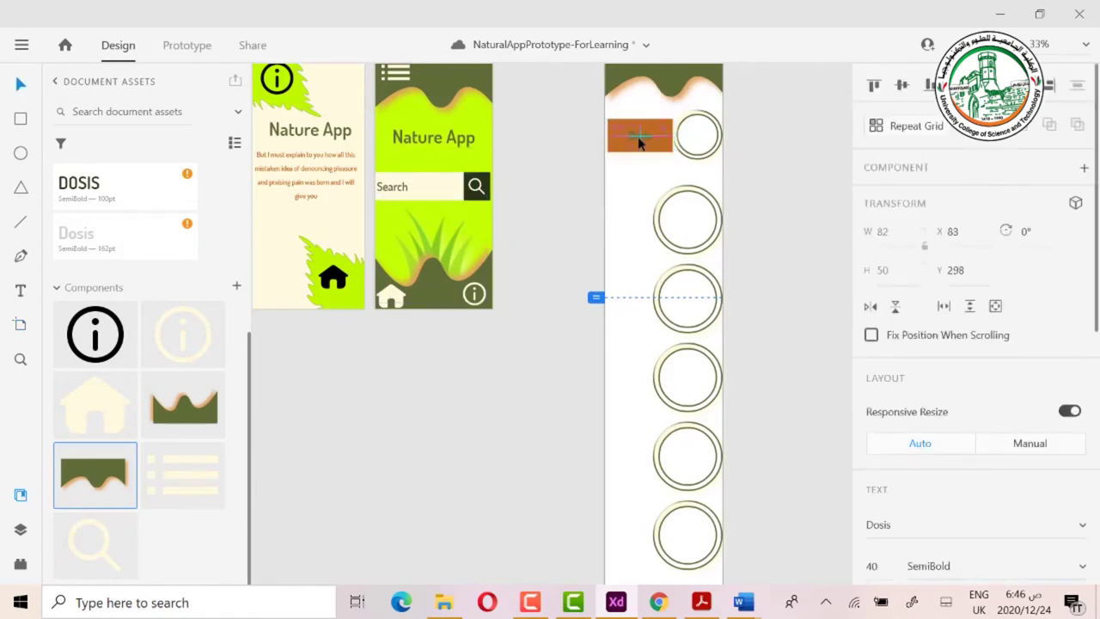
pyautogui.scroll(-6, 954, 361)
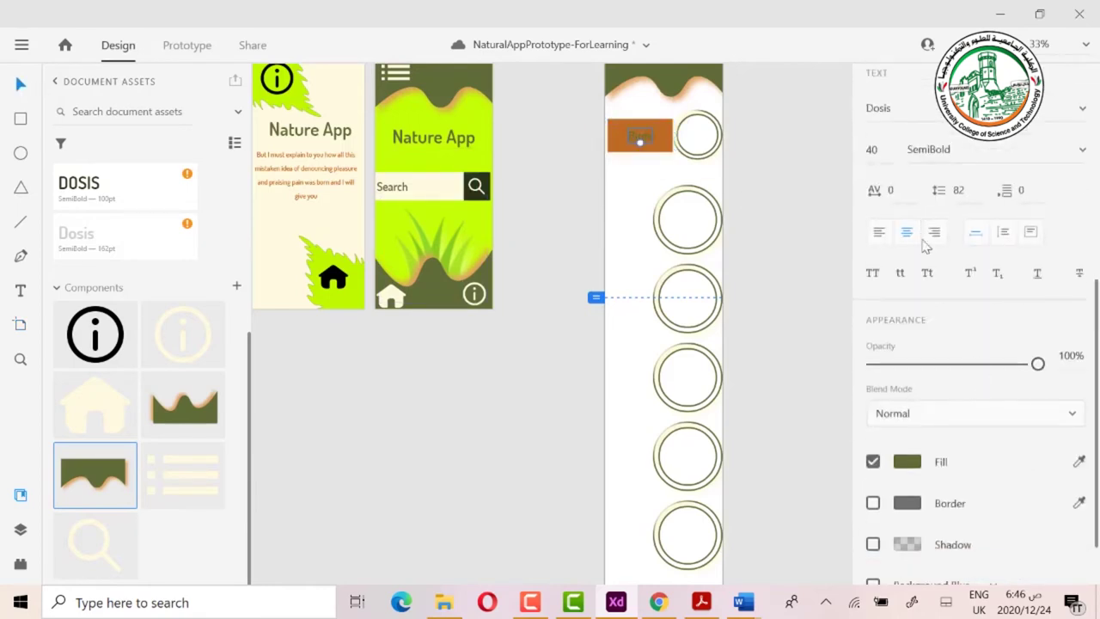
pyautogui.click(909, 391)
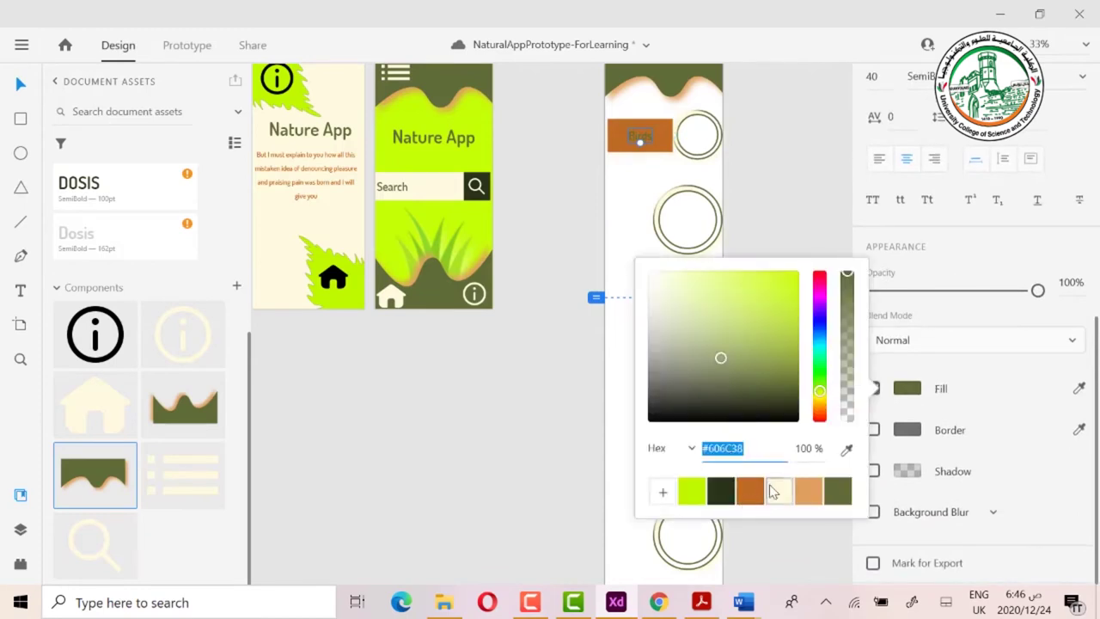
pyautogui.click(770, 489)
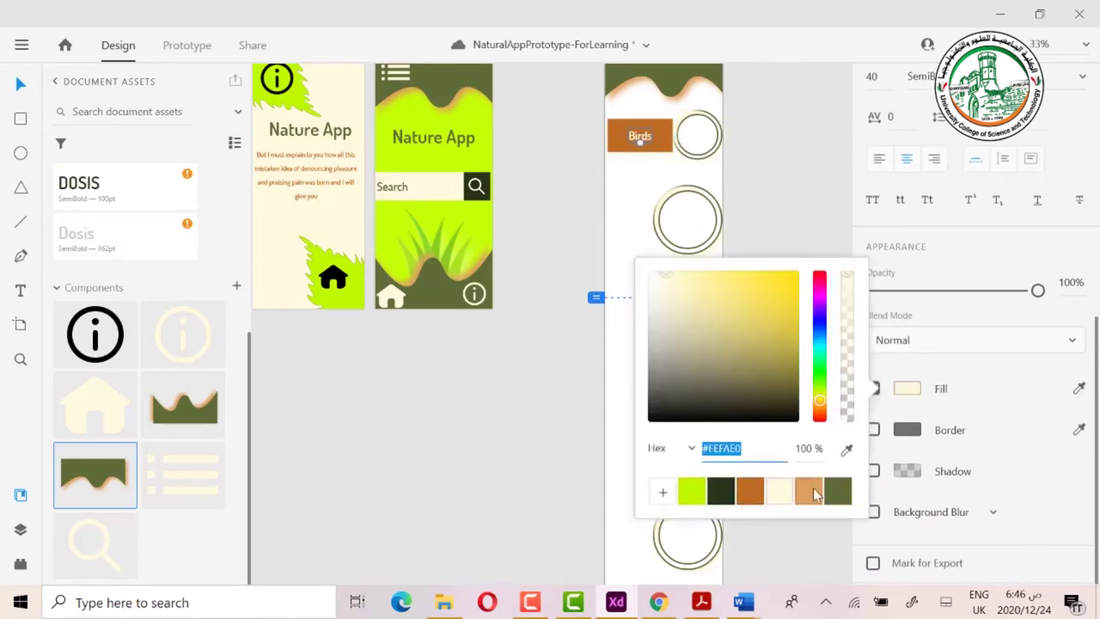
# Change the "Birds" text fill to dark green #283618
pyautogui.click(840, 492)
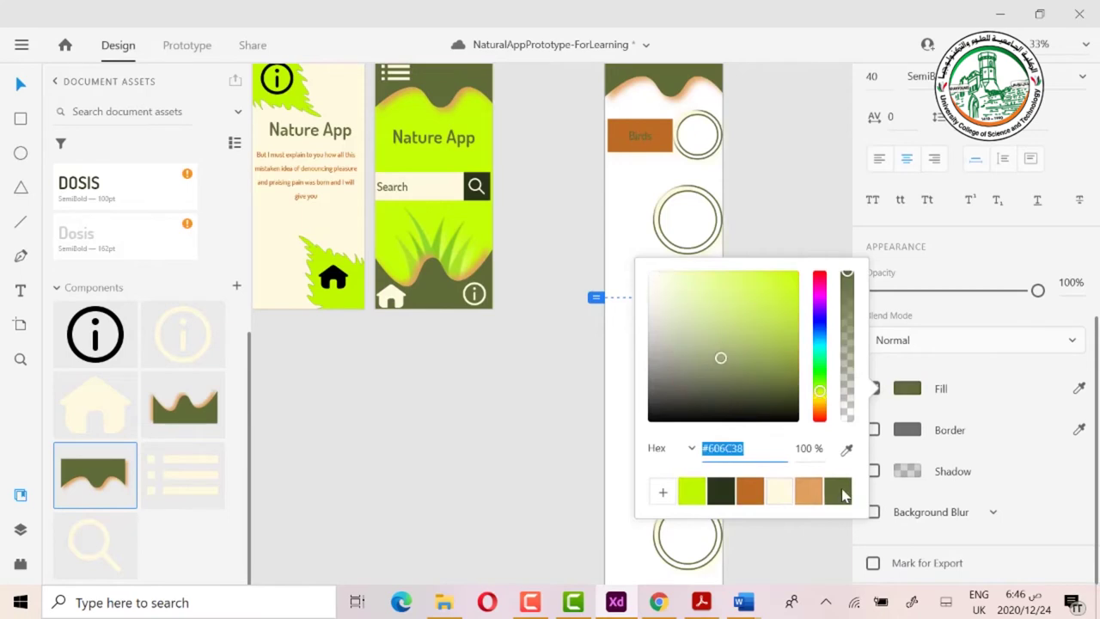
pyautogui.click(720, 492)
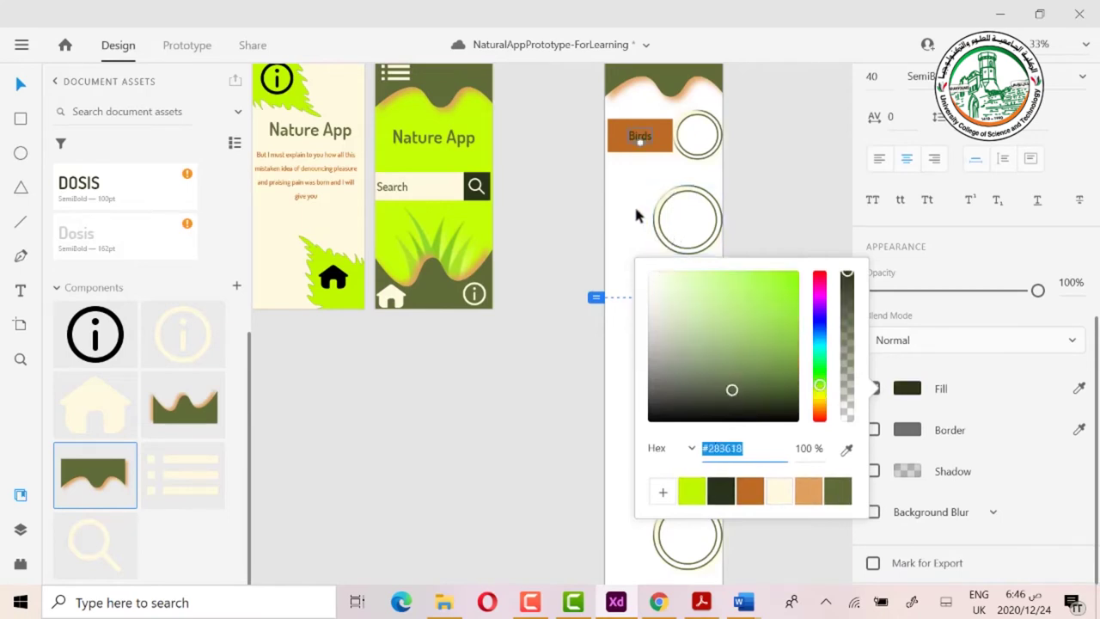
pyautogui.click(638, 215)
pyautogui.click(643, 133)
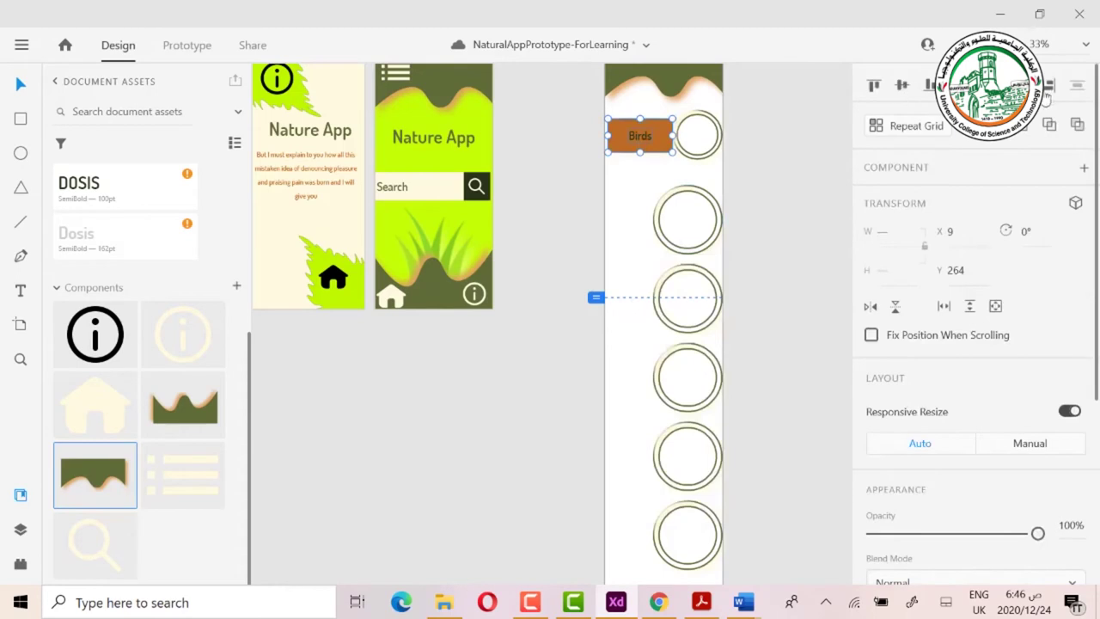
pyautogui.click(661, 164)
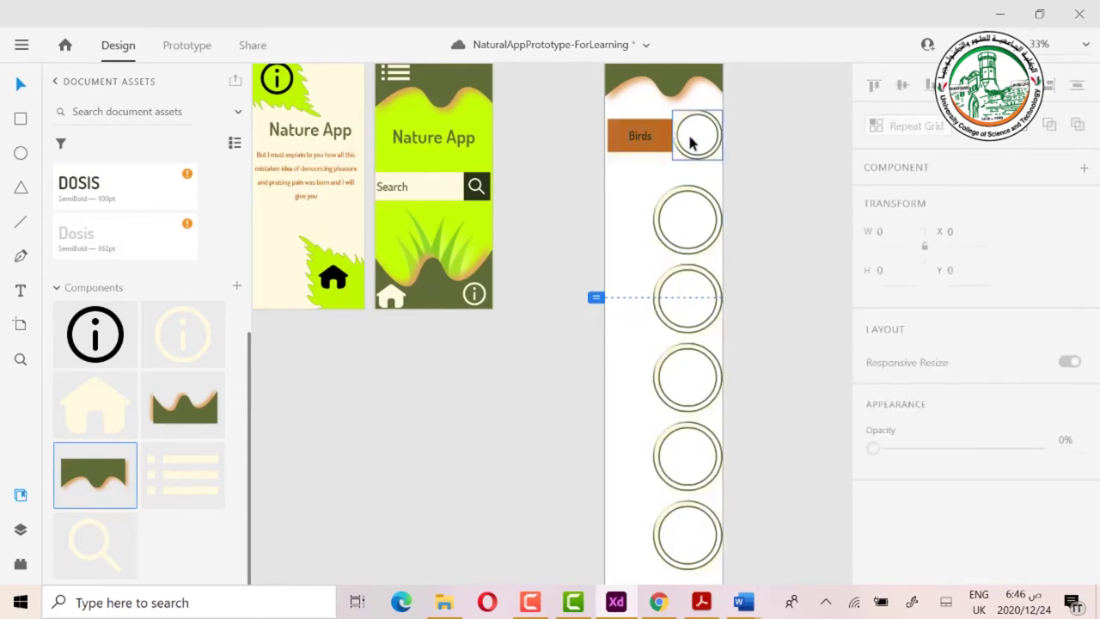
# Switch to File Explorer, fill the first circle with Birds.png from the NatureClassification folder, and preview the screen
pyautogui.click(444, 602)
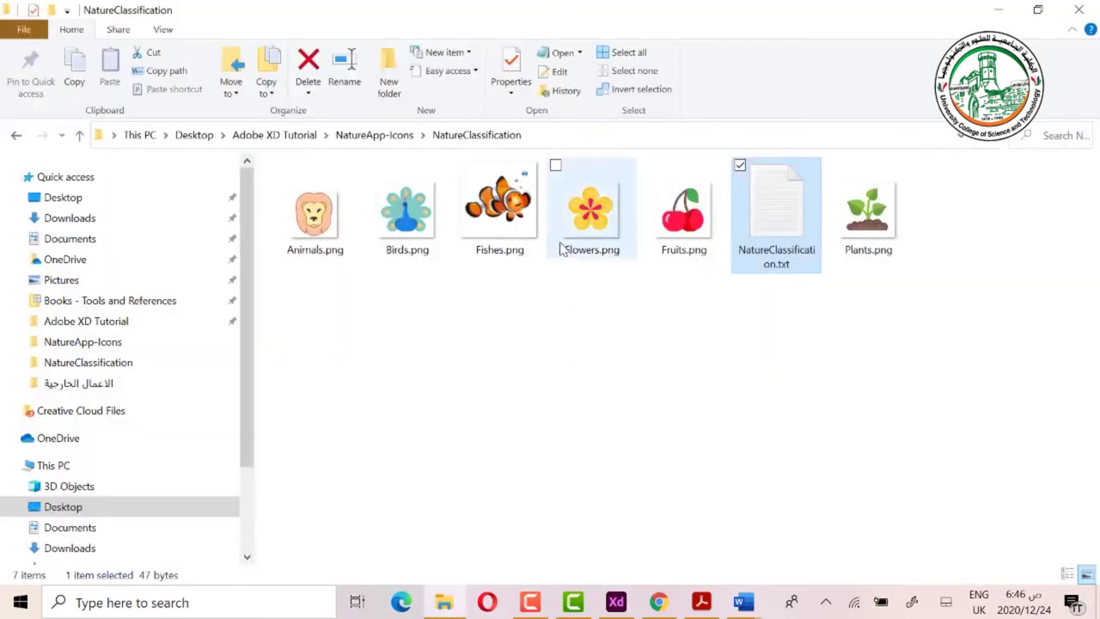
pyautogui.click(1038, 10)
pyautogui.moveTo(714, 33); pyautogui.dragTo(312, 54)
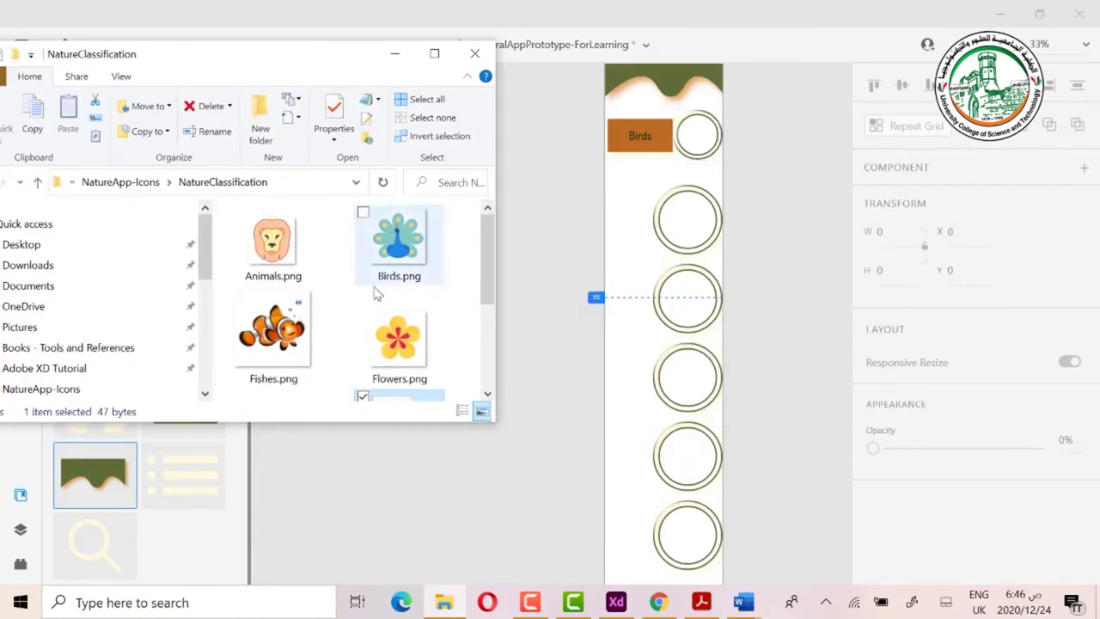
pyautogui.moveTo(399, 245); pyautogui.dragTo(704, 127)
pyautogui.click(704, 184)
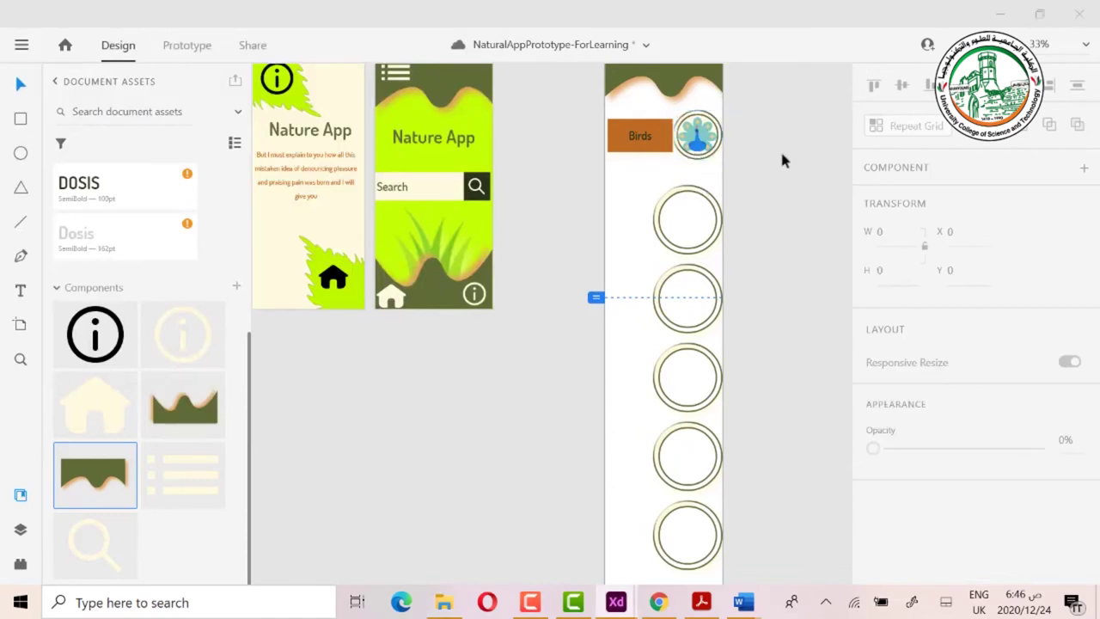
pyautogui.hotkey('ctrl', 'Return')
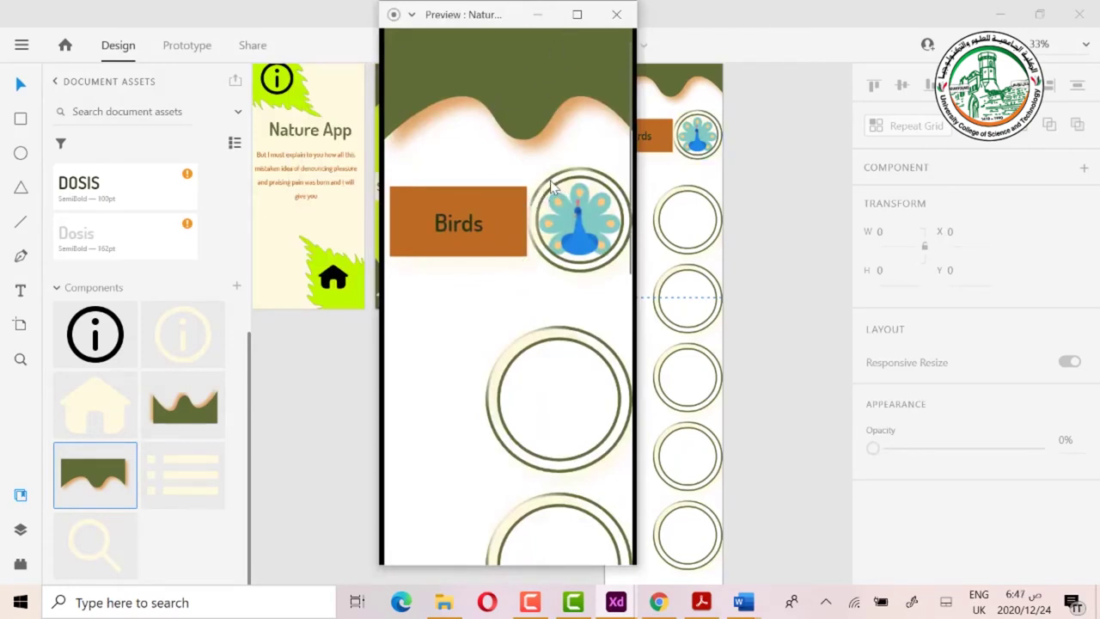
pyautogui.click(537, 15)
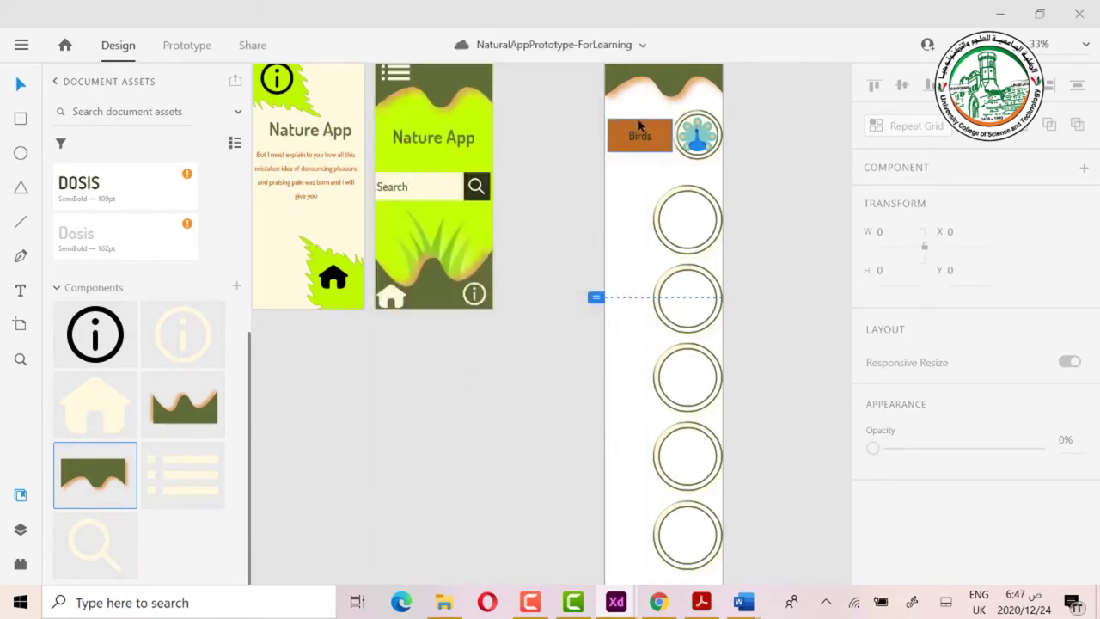
# Duplicate the peacock circle and align the copy vertically over the end of the brown rectangle, below the "Birds" text
pyautogui.click(701, 151)
pyautogui.moveTo(700, 151); pyautogui.dragTo(658, 183)
pyautogui.click(586, 175)
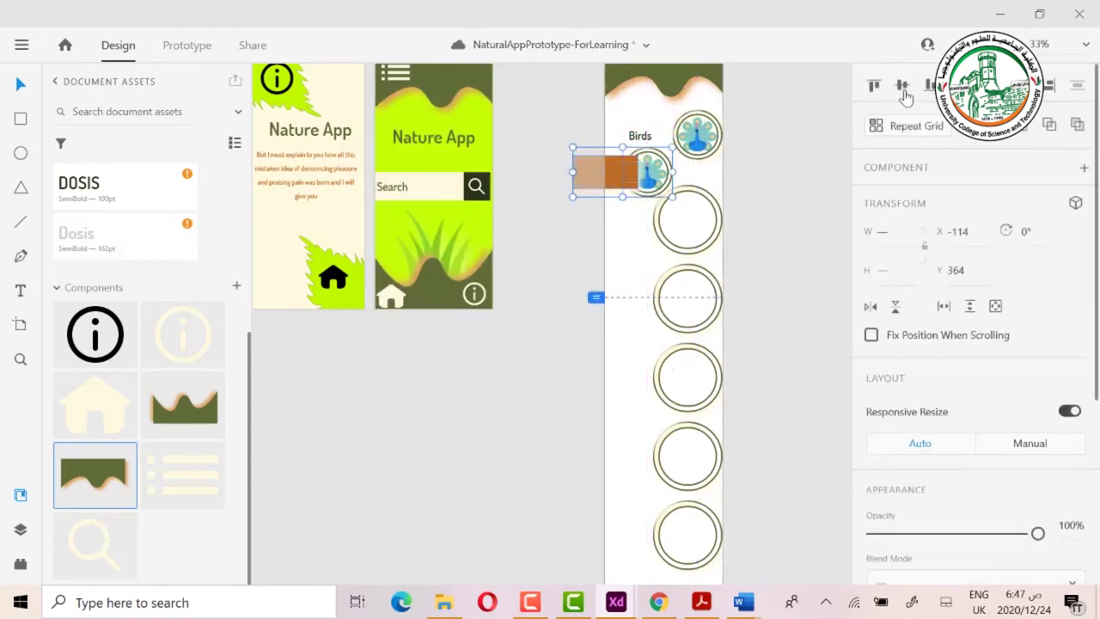
# Bring the duplicated circle in front of the brown rectangle and subtract it to cut a curved notch
pyautogui.click(651, 174)
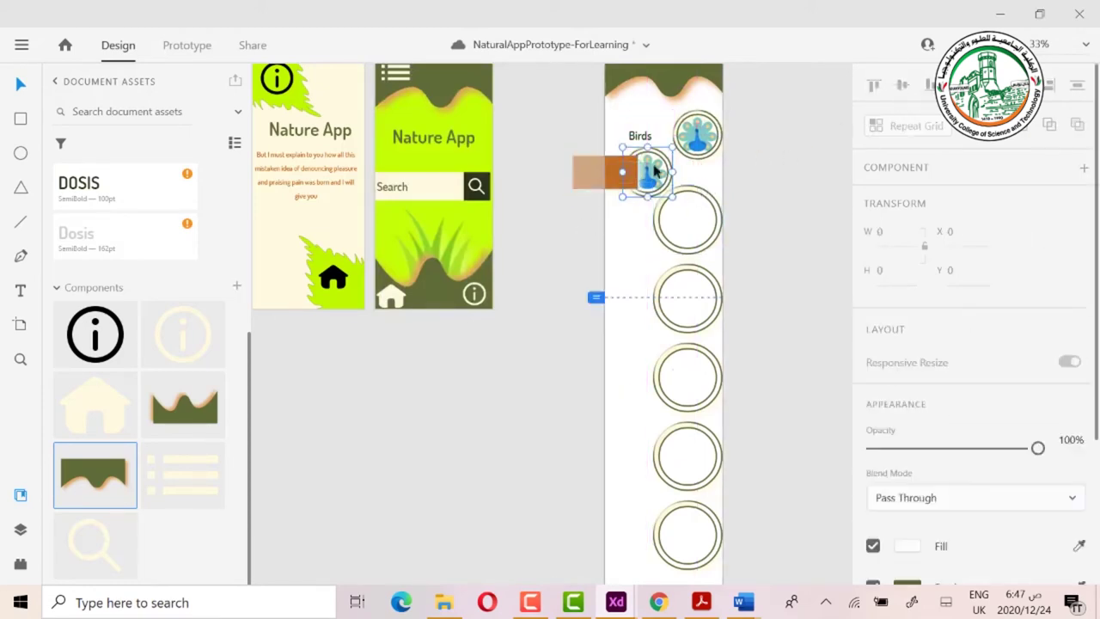
pyautogui.rightClick(653, 176)
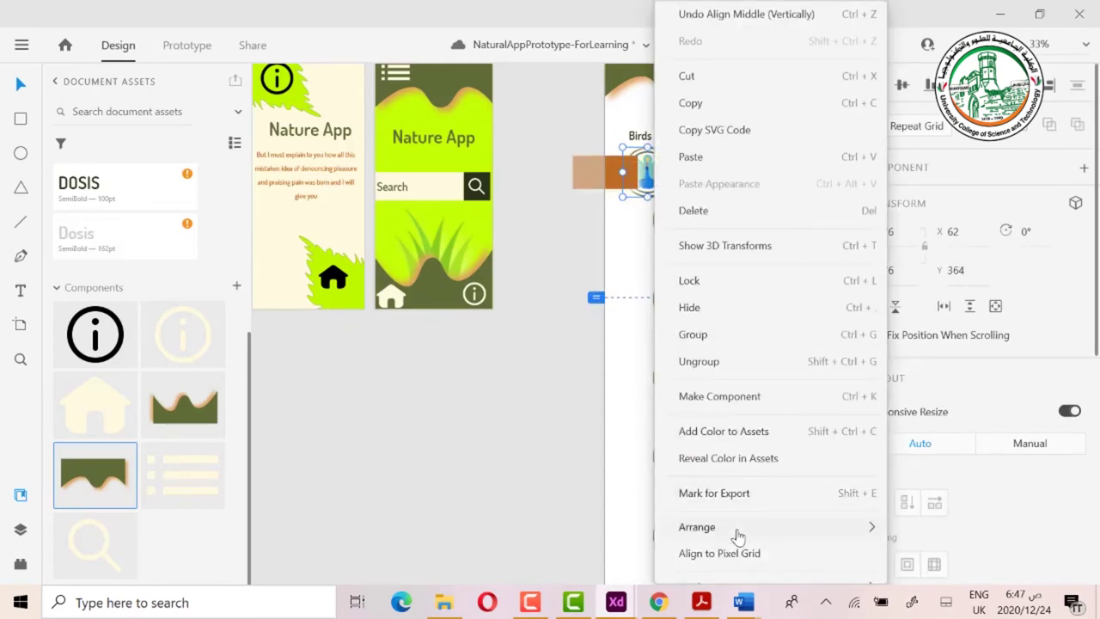
pyautogui.moveTo(875, 527)
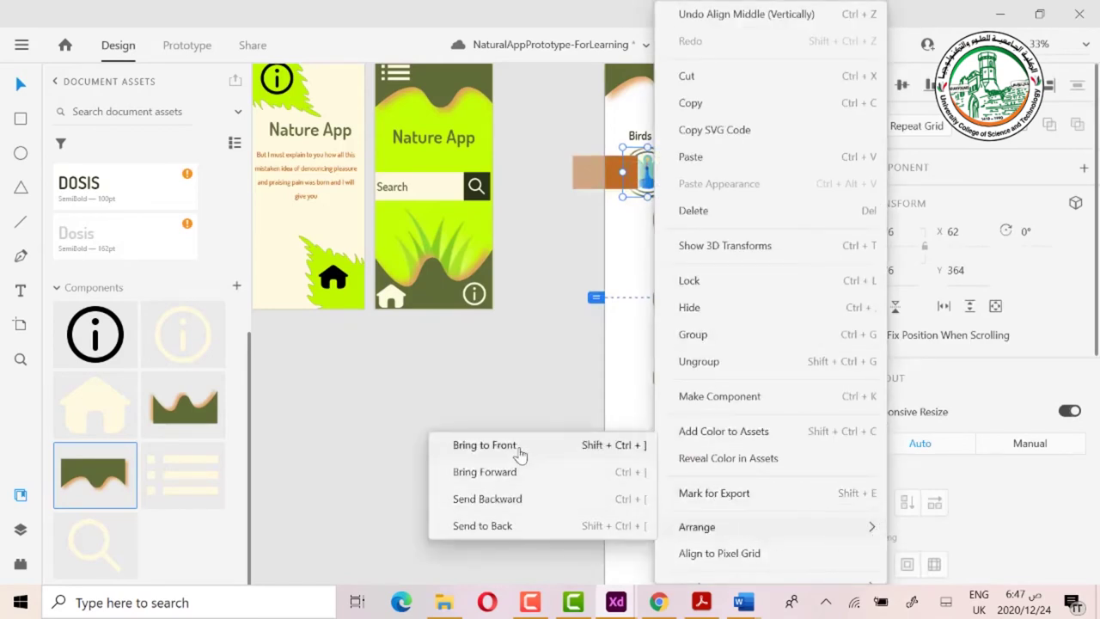
pyautogui.click(520, 453)
pyautogui.click(629, 246)
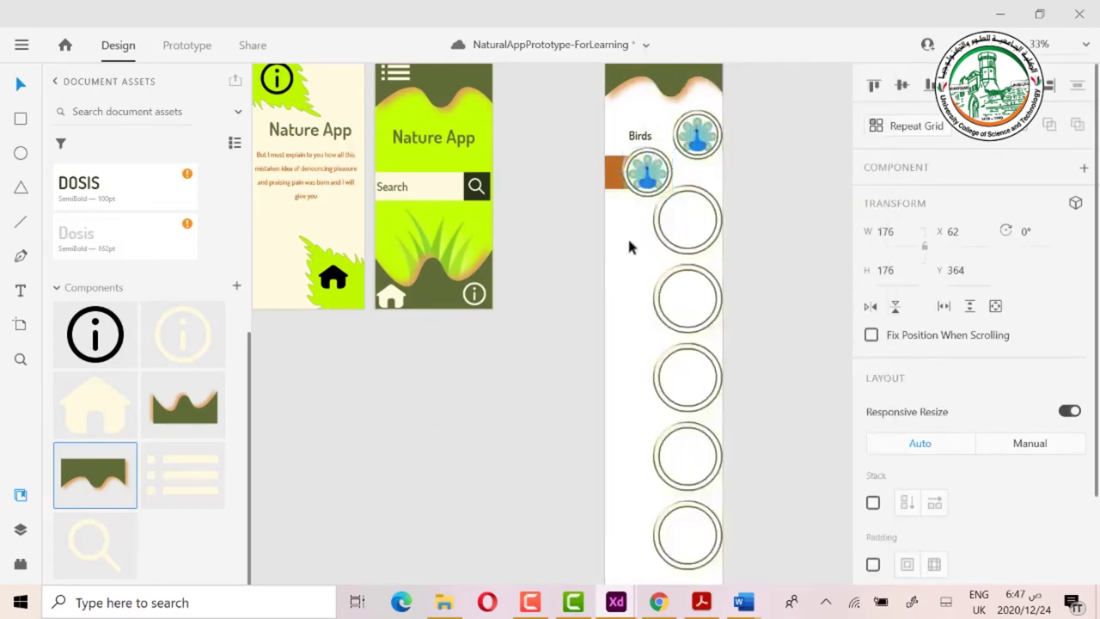
pyautogui.click(675, 175)
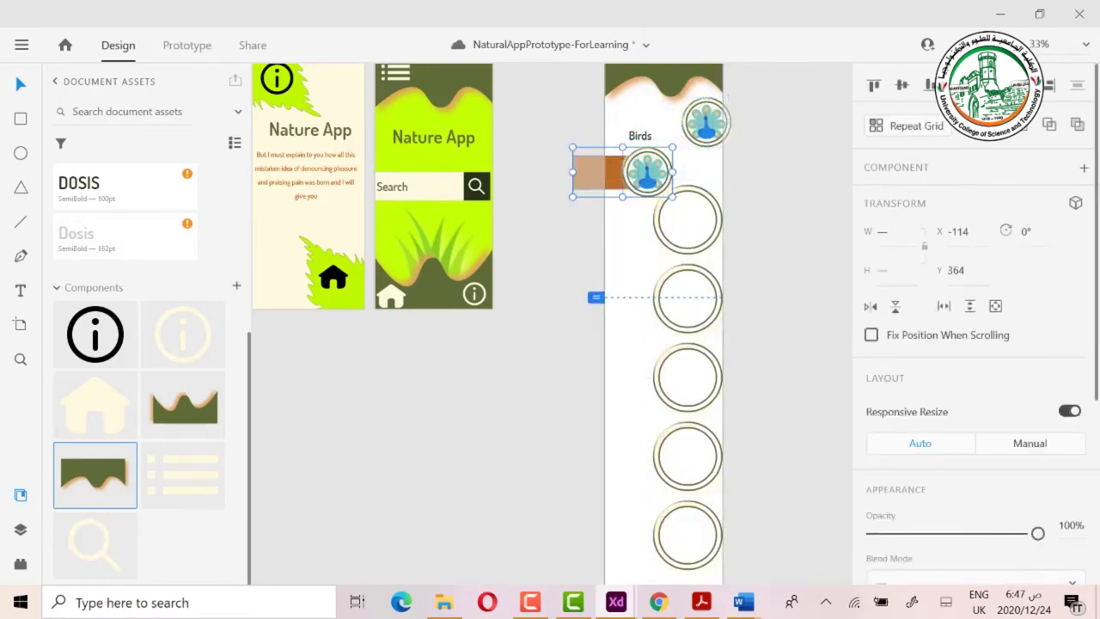
pyautogui.hotkey('ctrl', 'z')
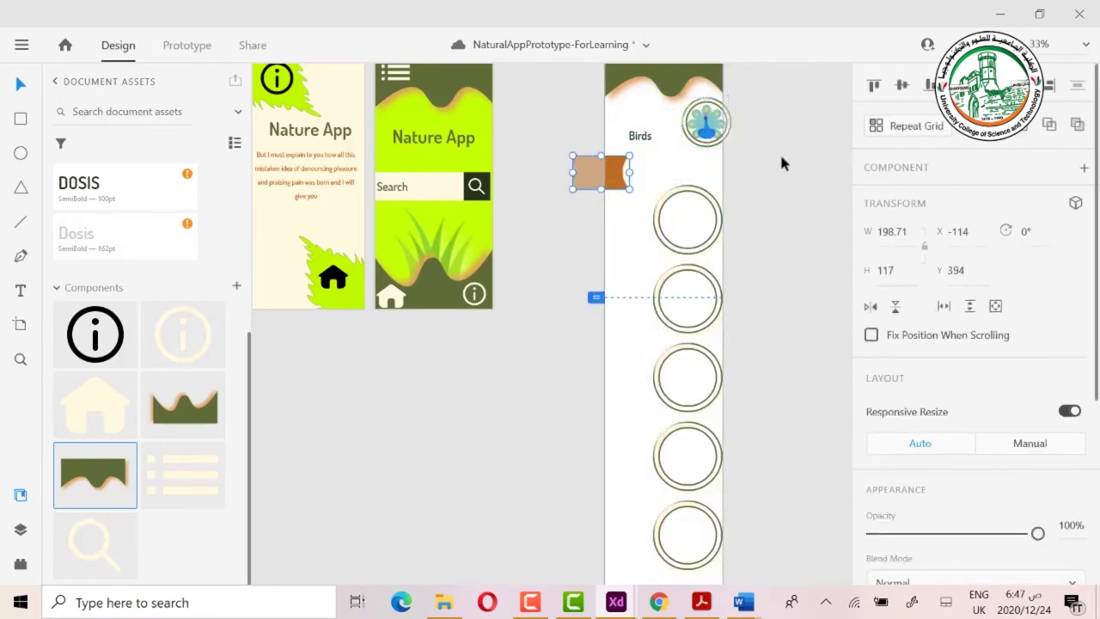
# Fit the notched brown rectangle against the peacock circle below the header and place the "Birds" text on it
pyautogui.moveTo(642, 137); pyautogui.dragTo(693, 140)
pyautogui.click(779, 137)
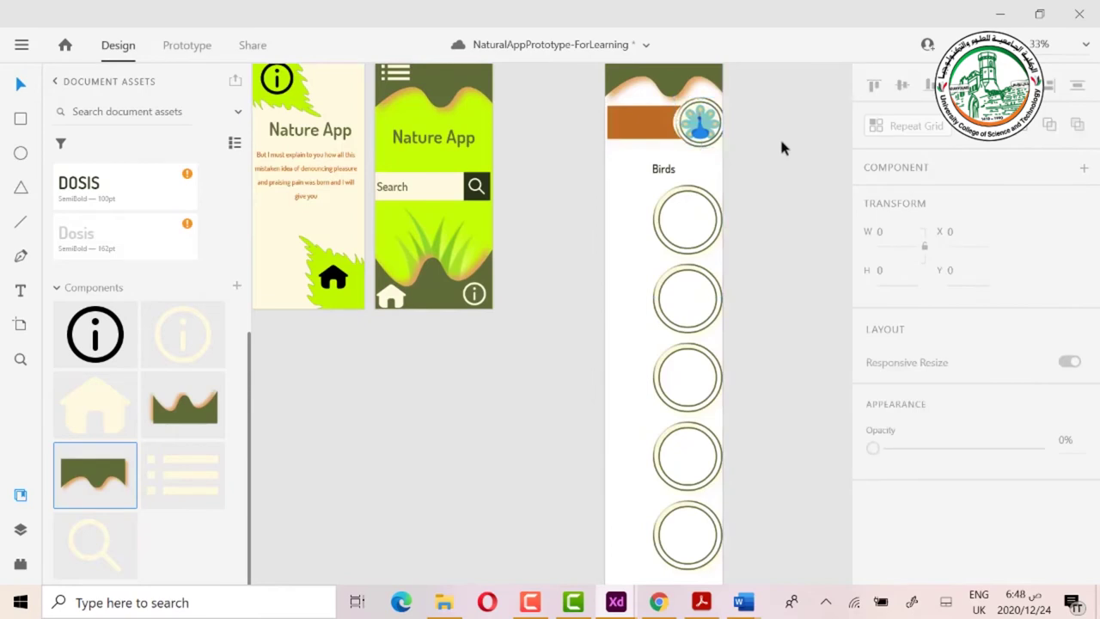
pyautogui.click(622, 135)
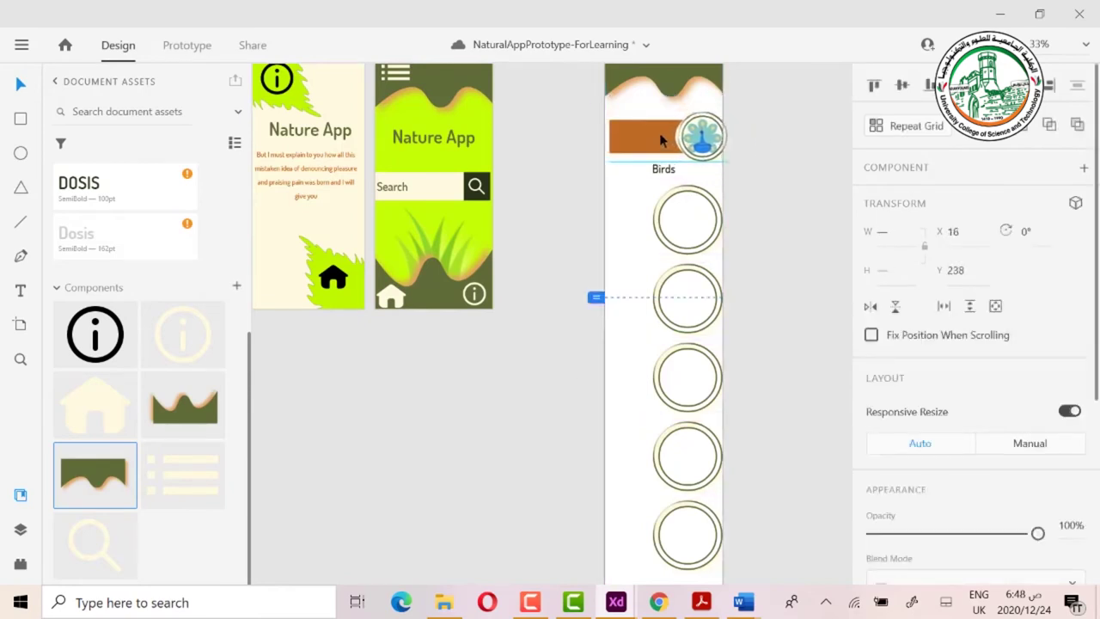
pyautogui.press('Escape')
pyautogui.moveTo(664, 174); pyautogui.dragTo(647, 141)
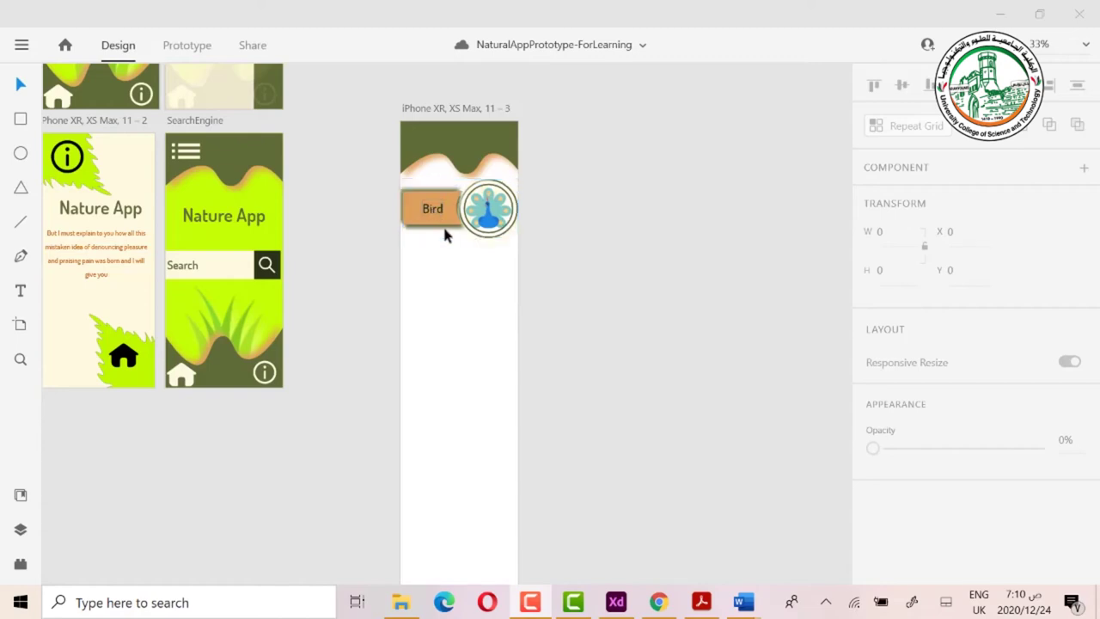
# Turn the "Bird" label and peacock circle into a repeat grid and extend it down the artboard to six rows
pyautogui.click(504, 223)
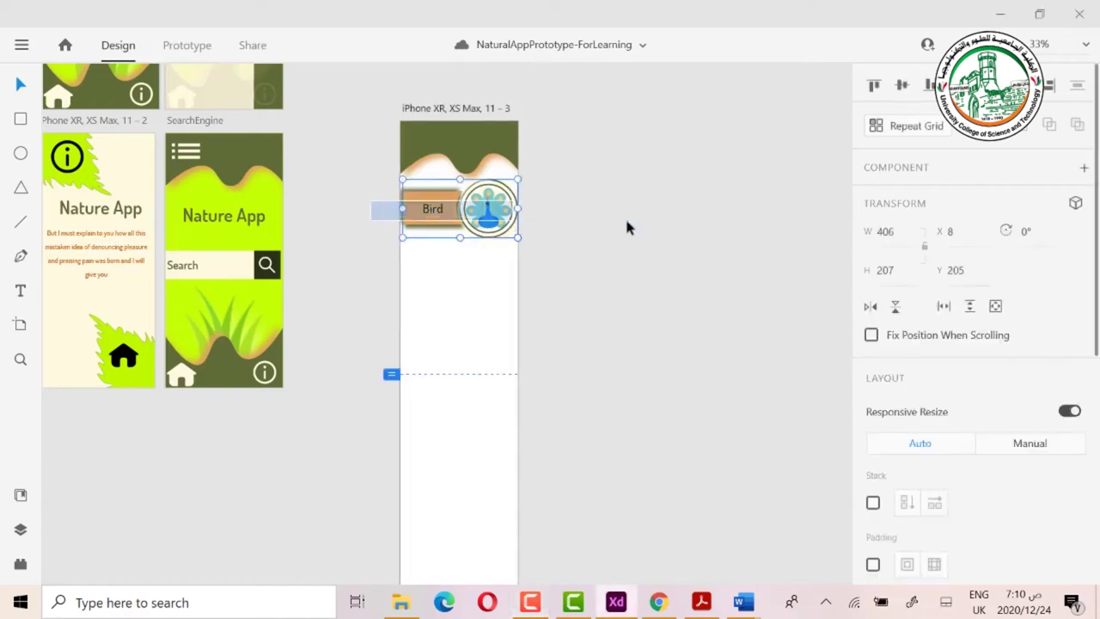
pyautogui.click(917, 129)
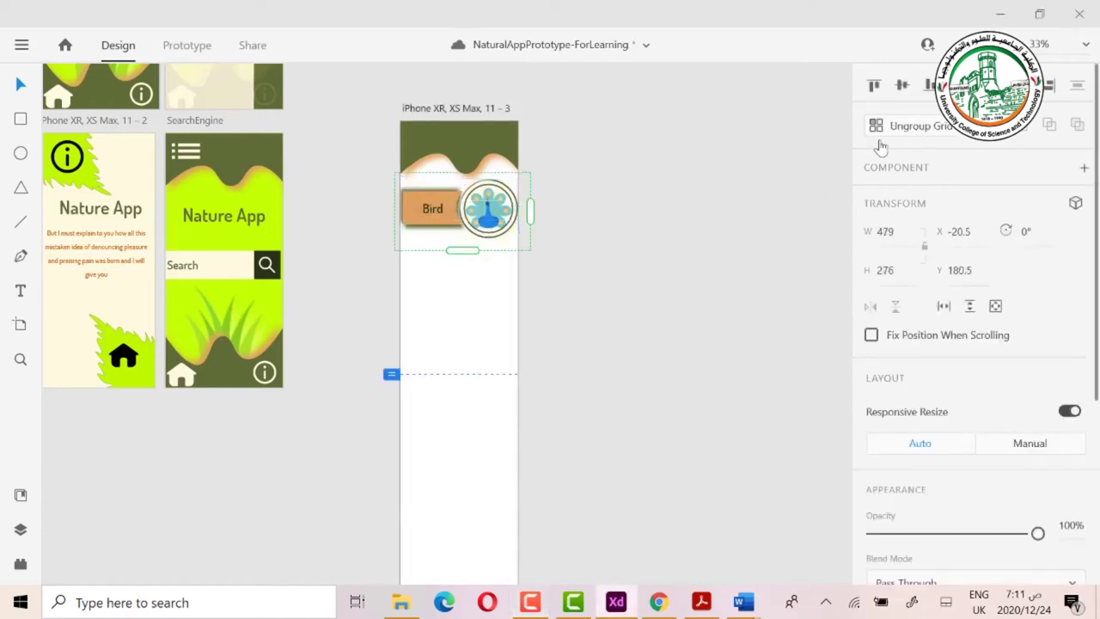
pyautogui.moveTo(462, 250); pyautogui.dragTo(453, 509)
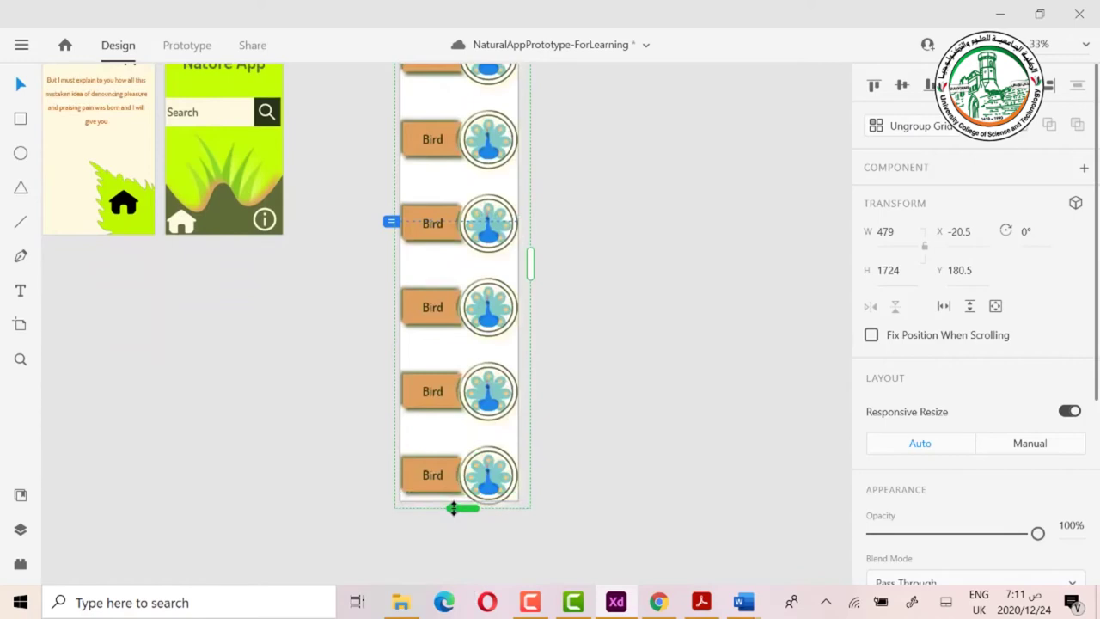
pyautogui.scroll(5, 608, 427)
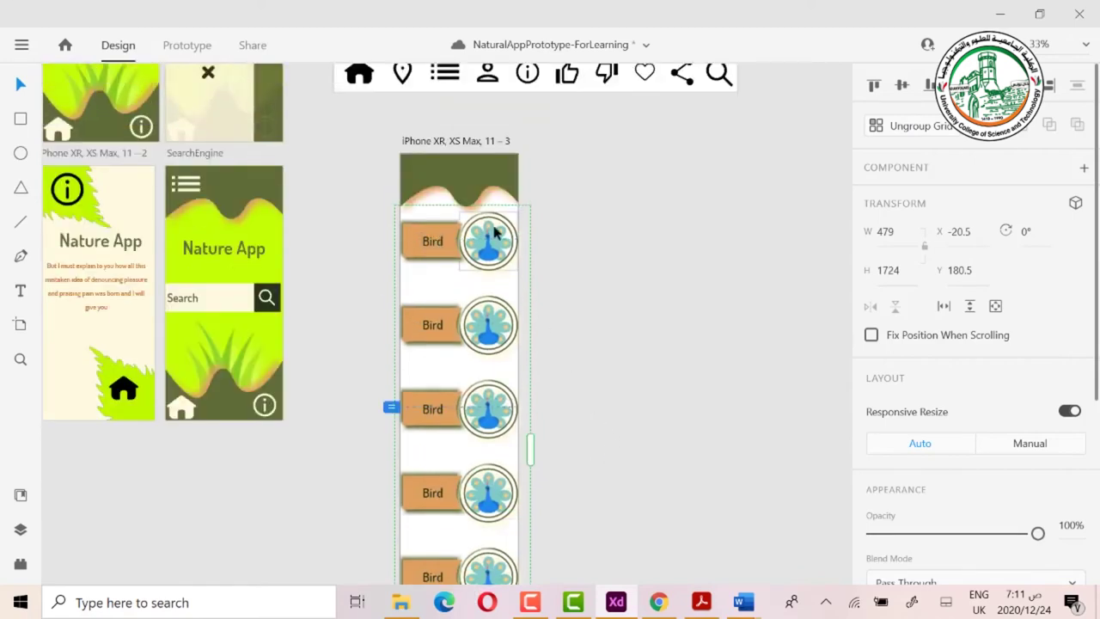
# Switch to File Explorer and review the category names in NatureClassification.txt, closing the file when done
pyautogui.click(401, 602)
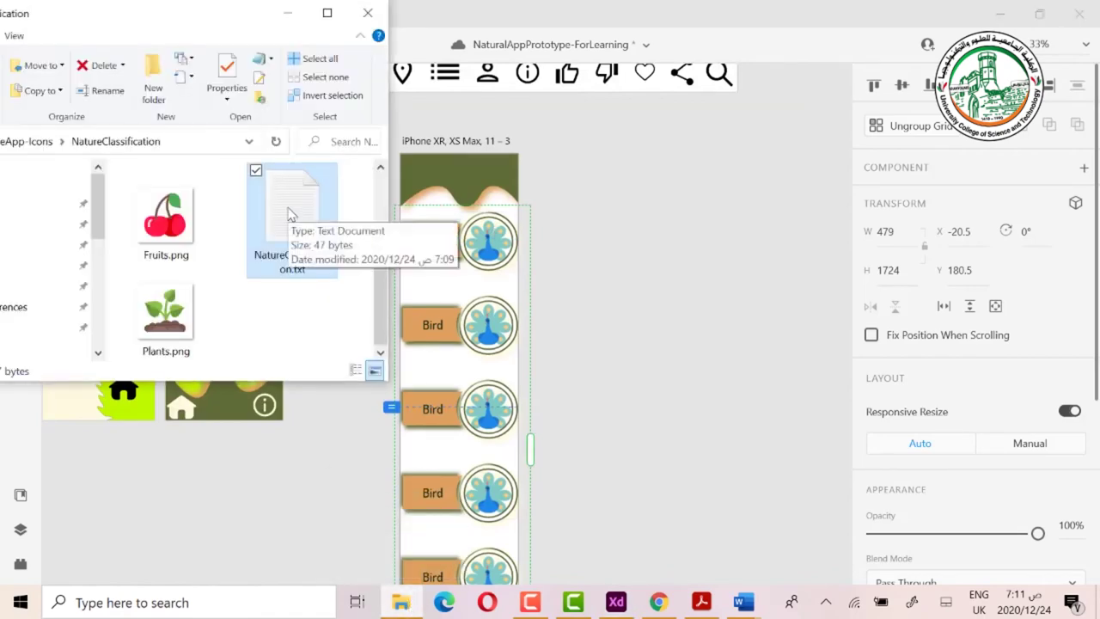
pyautogui.click(327, 13)
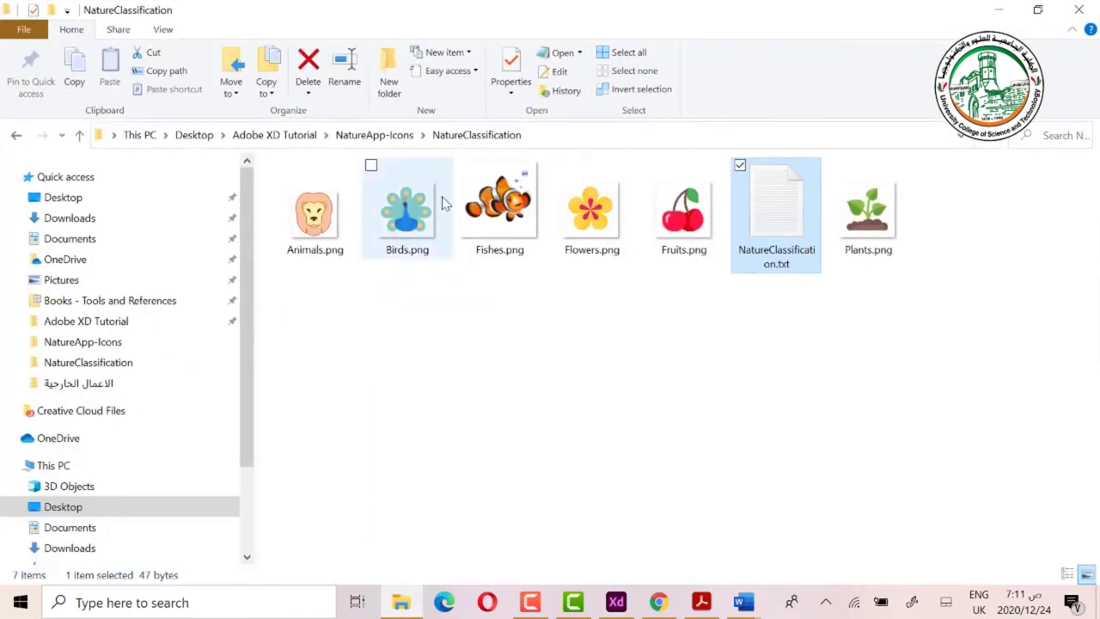
pyautogui.doubleClick(780, 210)
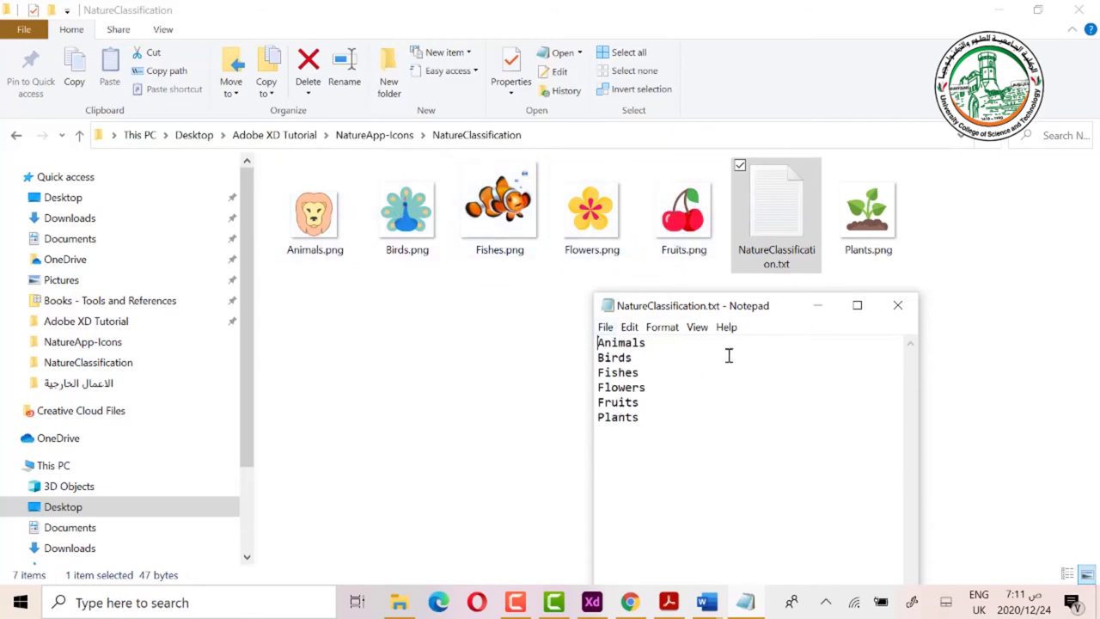
pyautogui.click(898, 305)
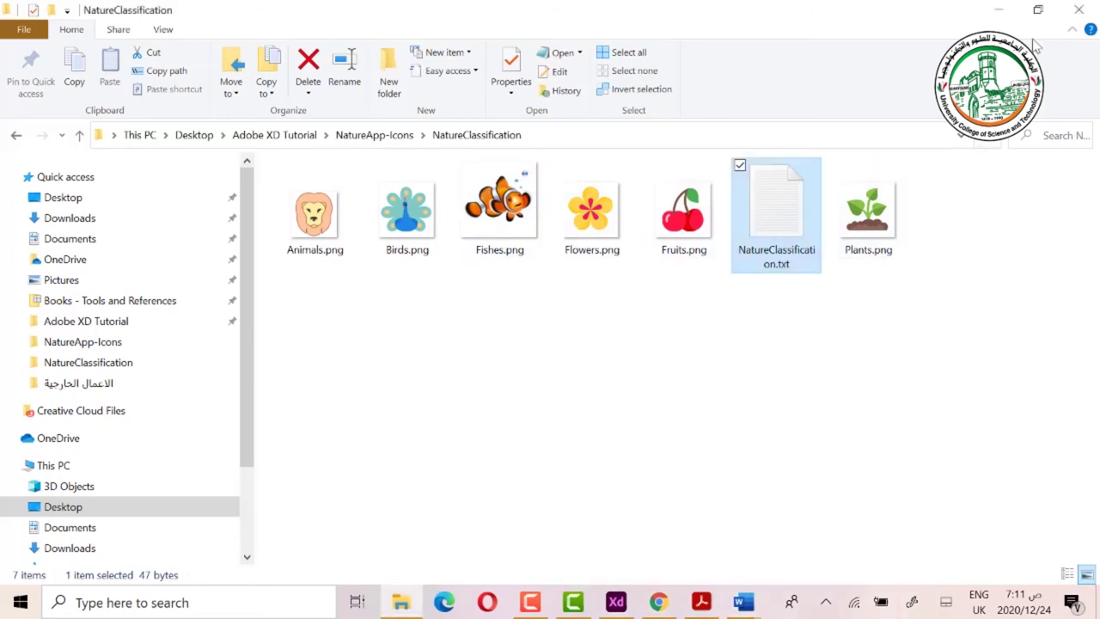
# Apply NatureClassification.txt to the first "Bird" label so the repeat grid's labels take the category names
pyautogui.click(1039, 10)
pyautogui.scroll(-2, 258, 275)
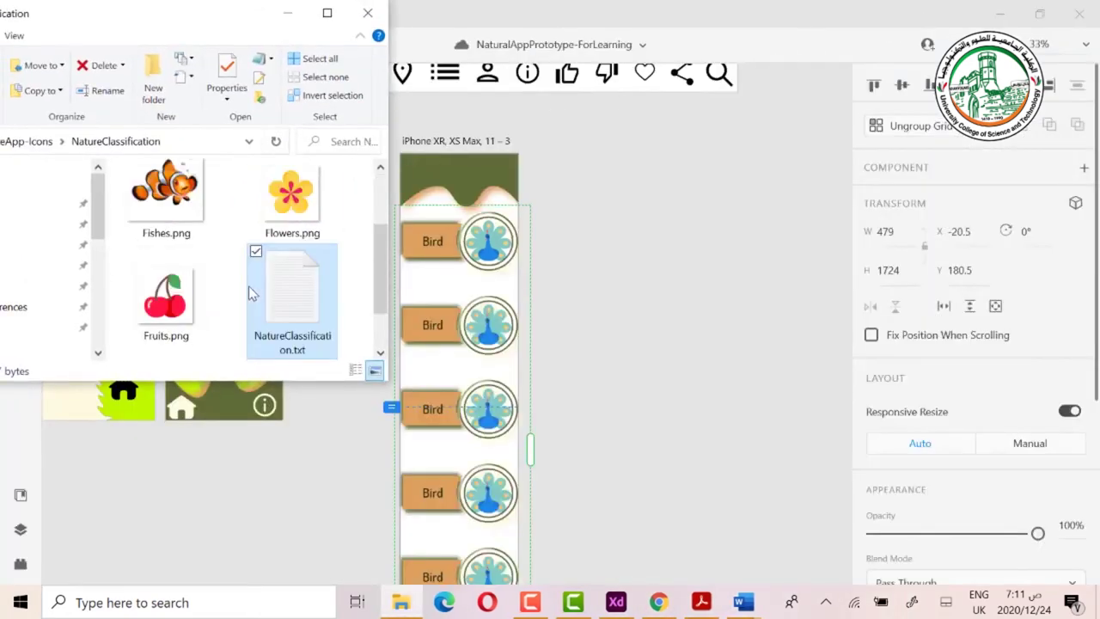
pyautogui.moveTo(365, 230); pyautogui.dragTo(437, 241)
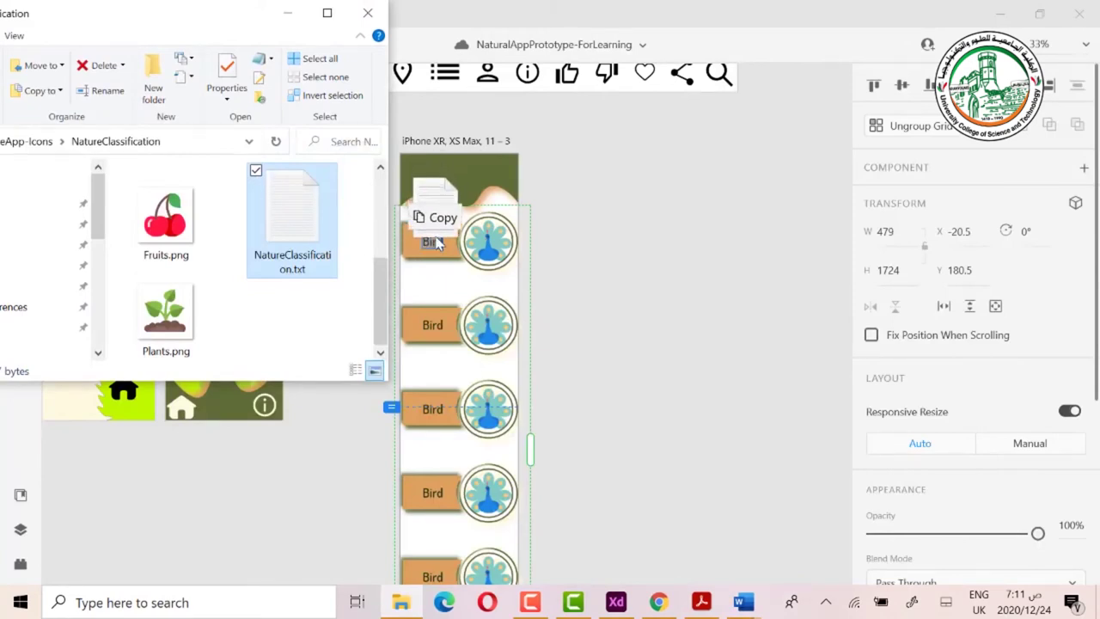
pyautogui.moveTo(437, 242); pyautogui.dragTo(434, 244)
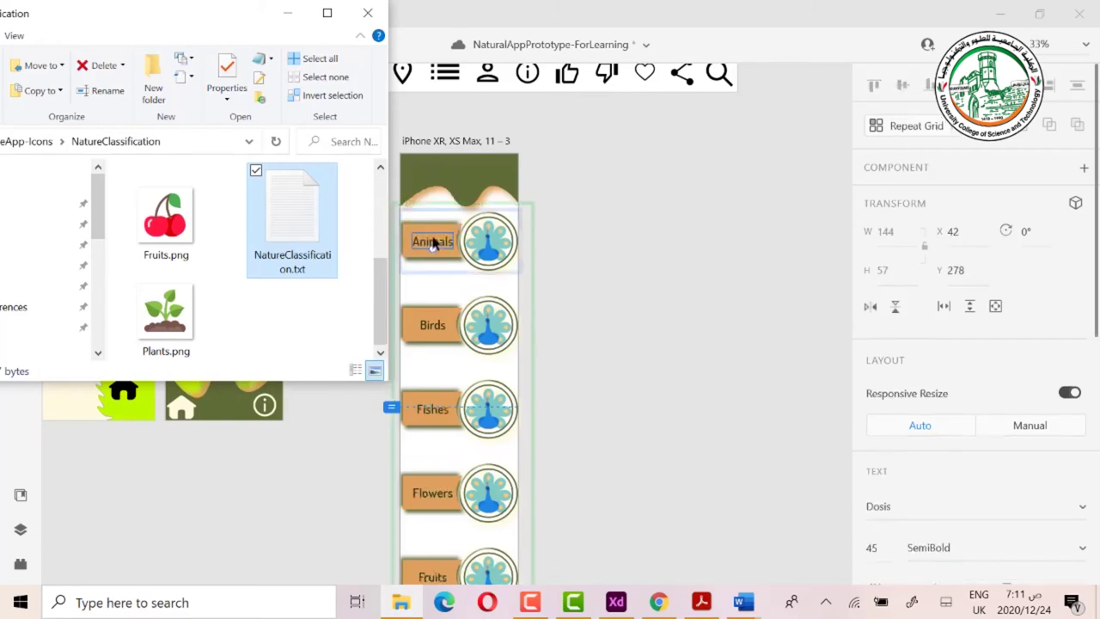
# Fill the repeat grid's circles with the Animals, Birds, Fishes, Flowers, Fruits and Plants PNG images
pyautogui.scroll(3, 295, 249)
pyautogui.click(144, 206)
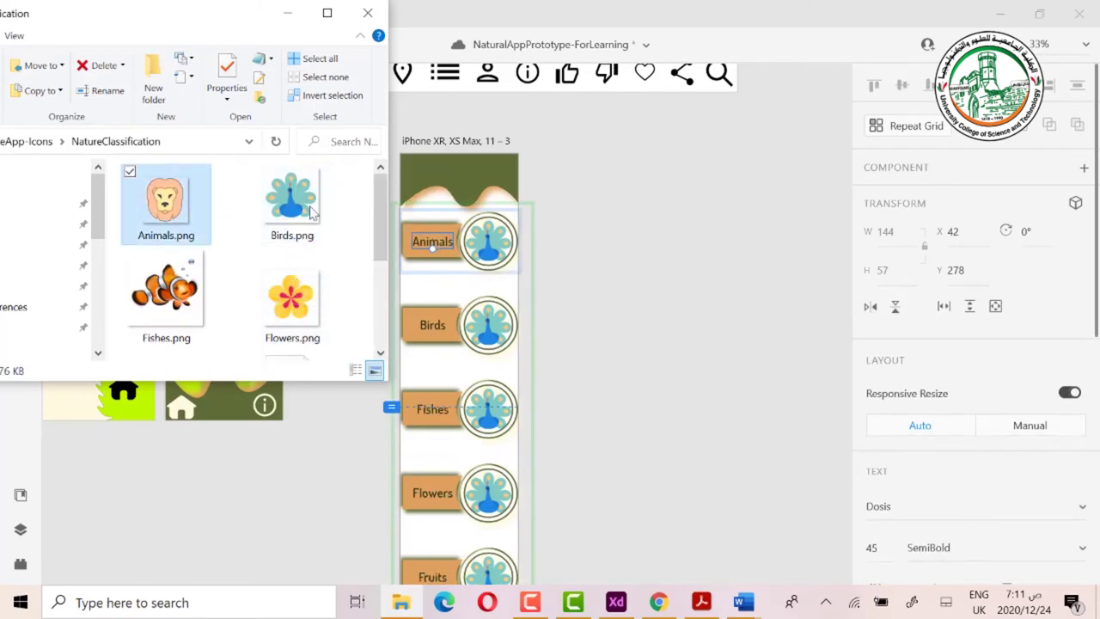
pyautogui.keyDown('ctrl'); pyautogui.click(311, 209); pyautogui.keyUp('ctrl')
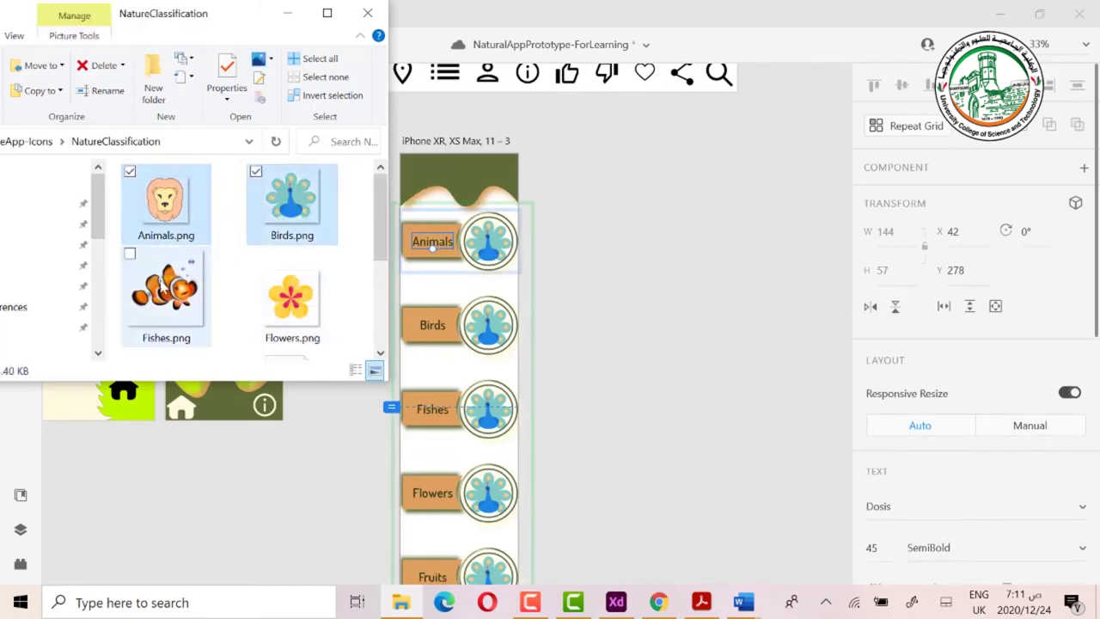
pyautogui.keyDown('ctrl'); pyautogui.click(172, 275); pyautogui.keyUp('ctrl')
pyautogui.keyDown('ctrl'); pyautogui.click(284, 297); pyautogui.keyUp('ctrl')
pyautogui.scroll(-3, 283, 292)
pyautogui.keyDown('ctrl'); pyautogui.click(165, 219); pyautogui.keyUp('ctrl')
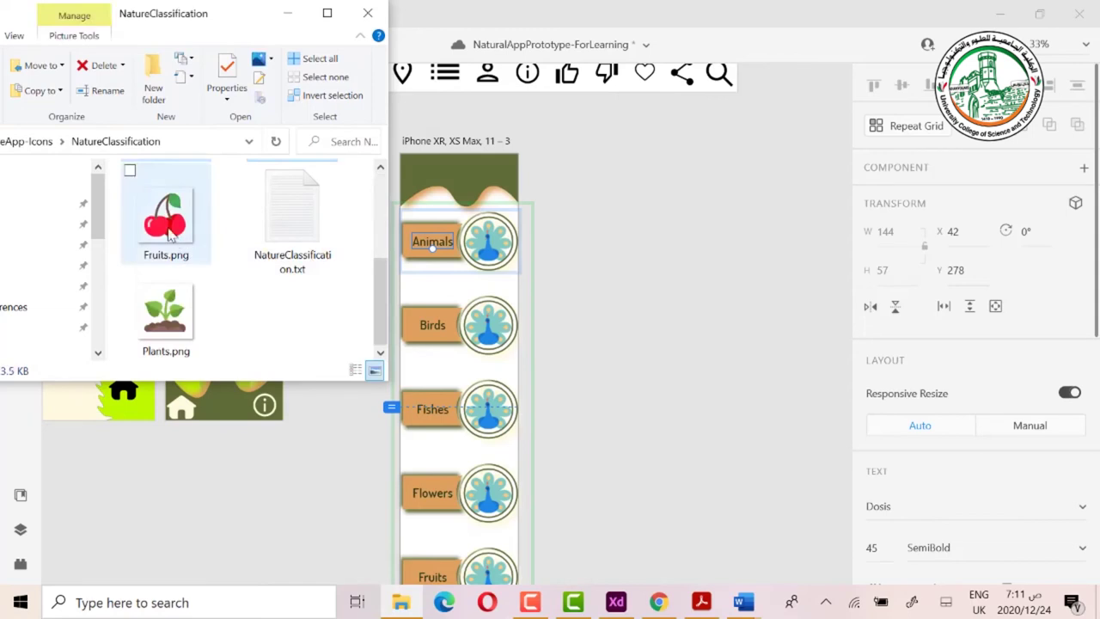
pyautogui.keyDown('ctrl'); pyautogui.click(176, 317); pyautogui.keyUp('ctrl')
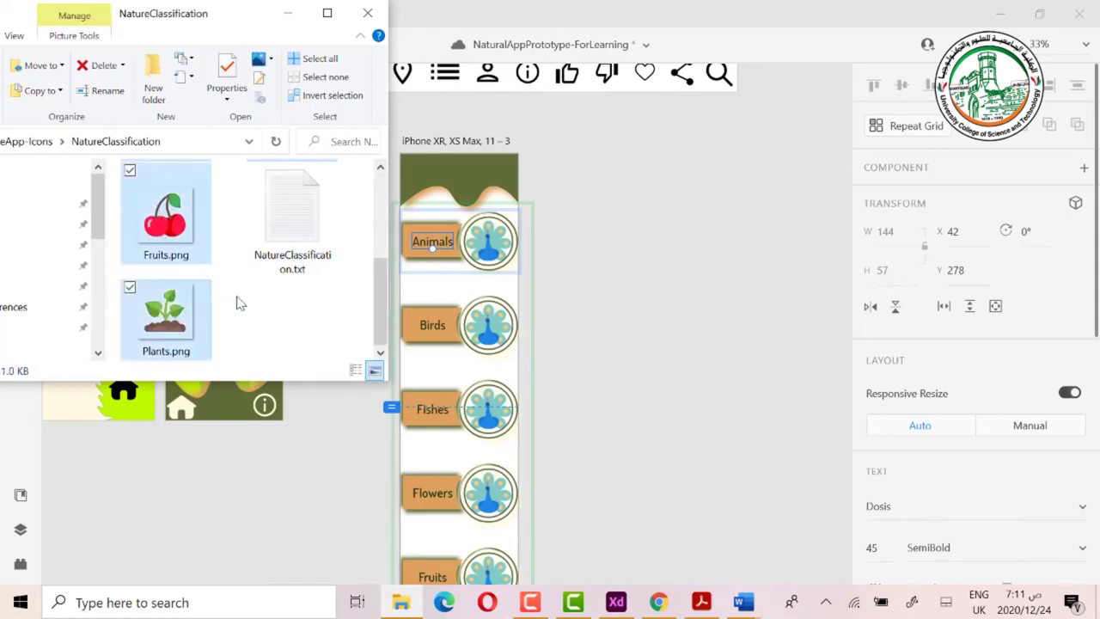
pyautogui.scroll(3, 240, 303)
pyautogui.moveTo(167, 211); pyautogui.dragTo(487, 243)
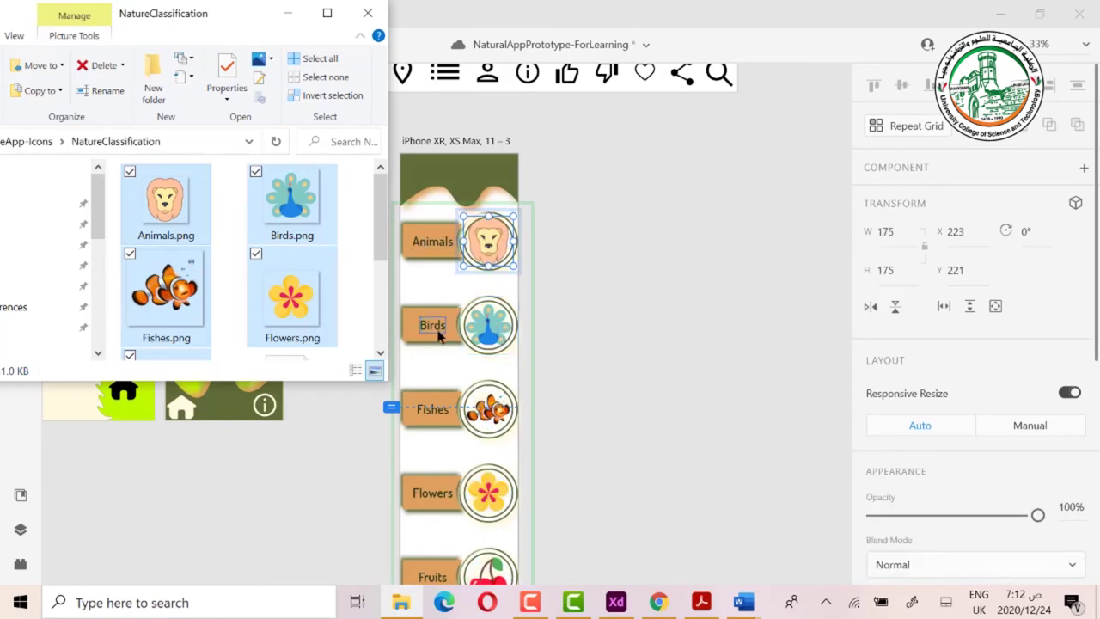
# Review the category rows from Animals to Plants in the filled repeat grid and close the File Explorer window
pyautogui.scroll(-1, 495, 365)
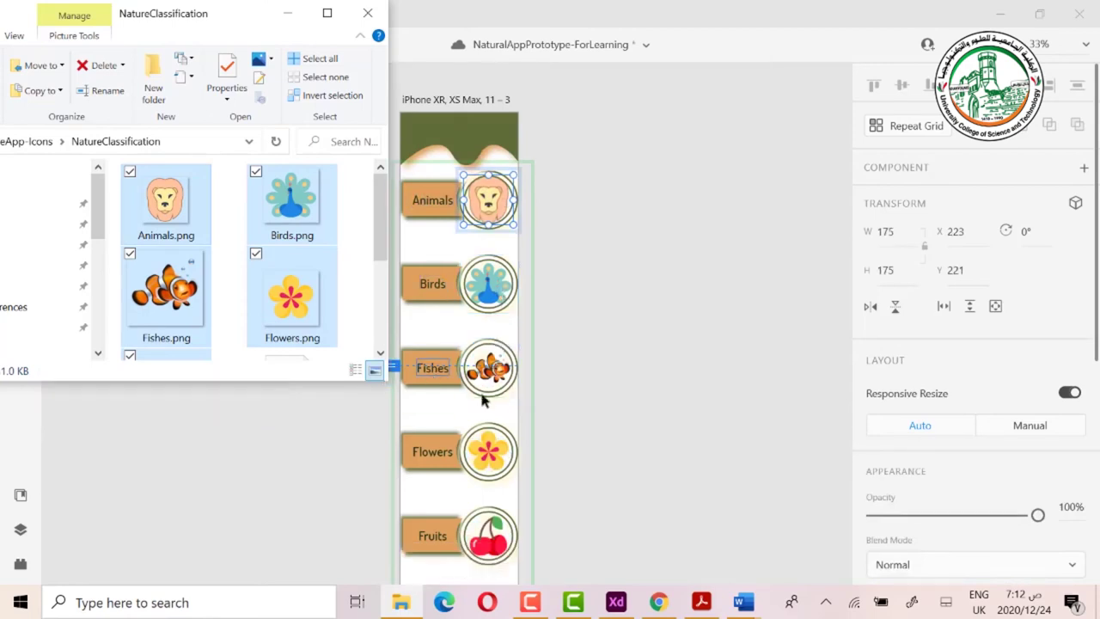
pyautogui.scroll(-1, 434, 454)
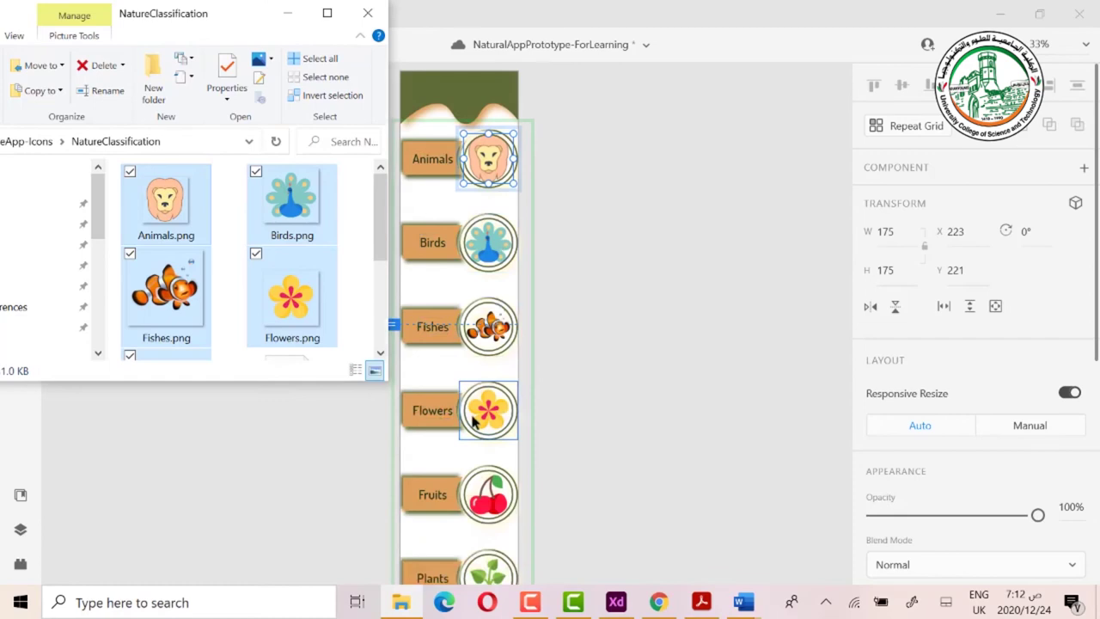
pyautogui.scroll(-2, 472, 420)
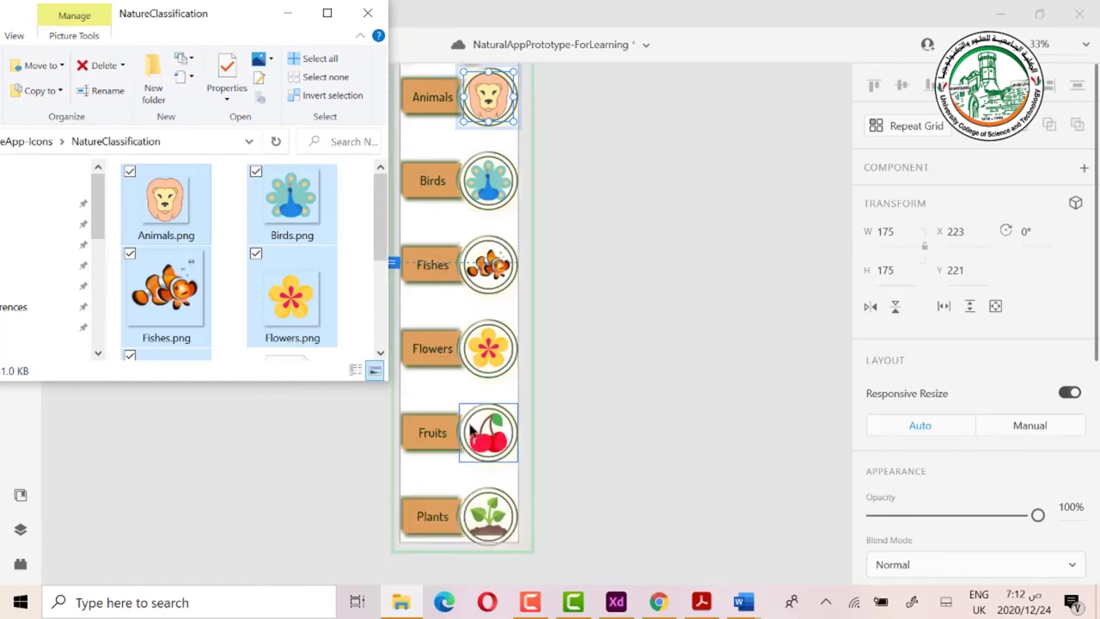
pyautogui.click(368, 14)
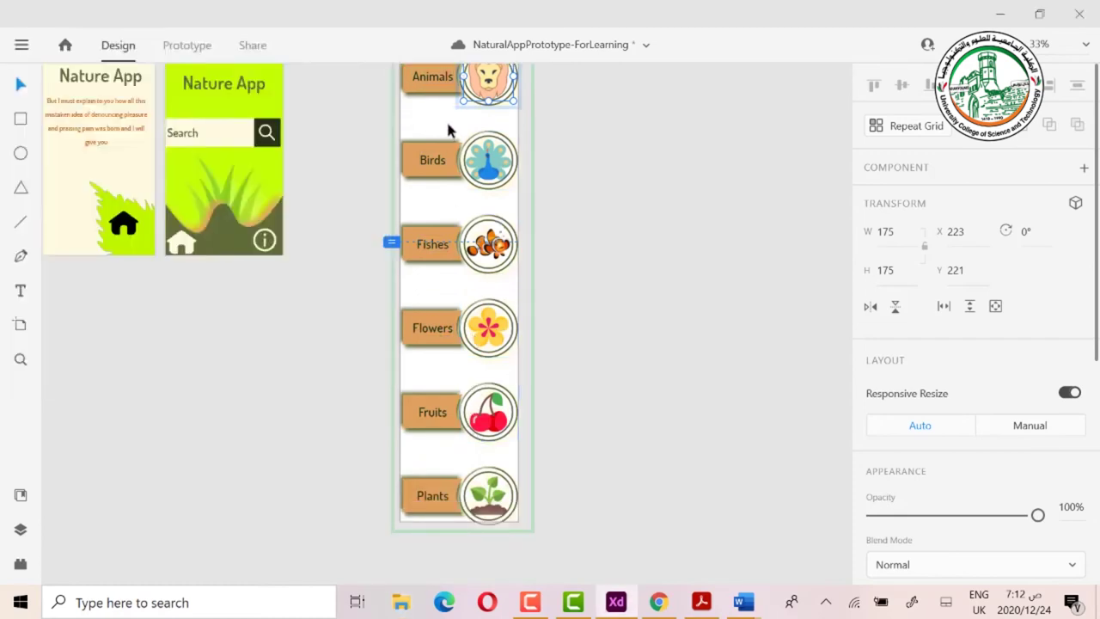
# Reduce the vertical gap between the rows of the category repeat grid to leave free space below the Plants row
pyautogui.scroll(2, 464, 156)
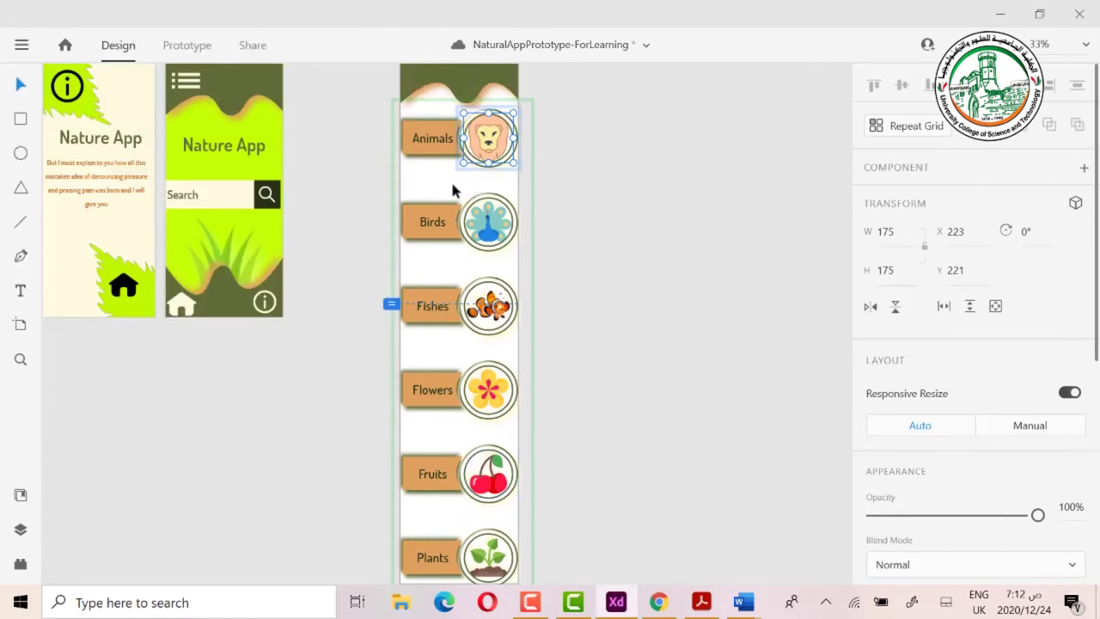
pyautogui.click(510, 157)
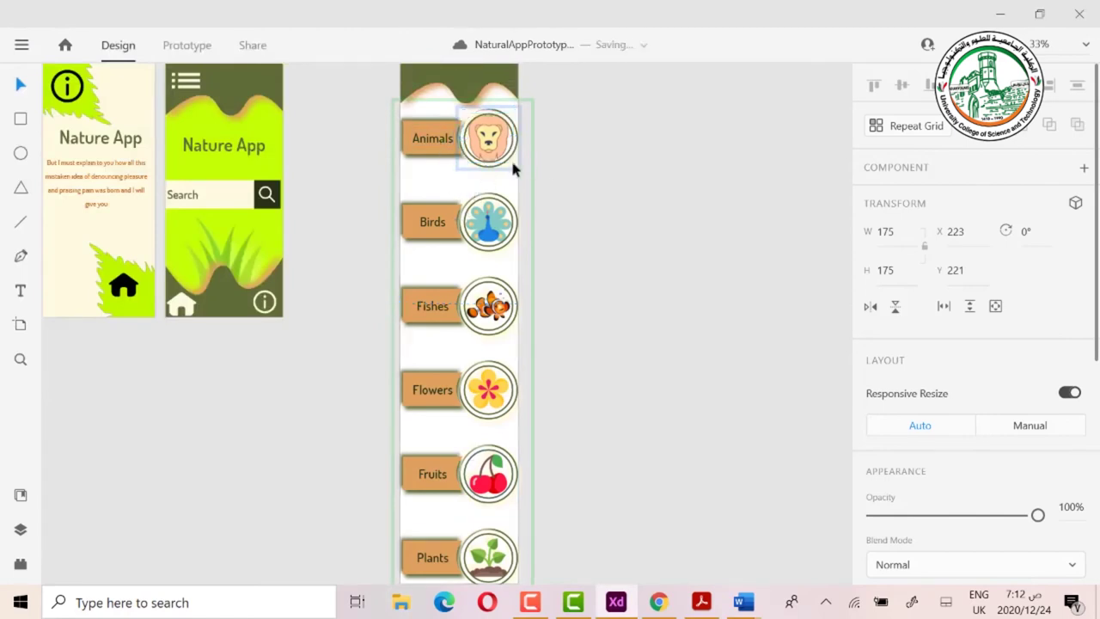
pyautogui.click(457, 178)
pyautogui.click(467, 178)
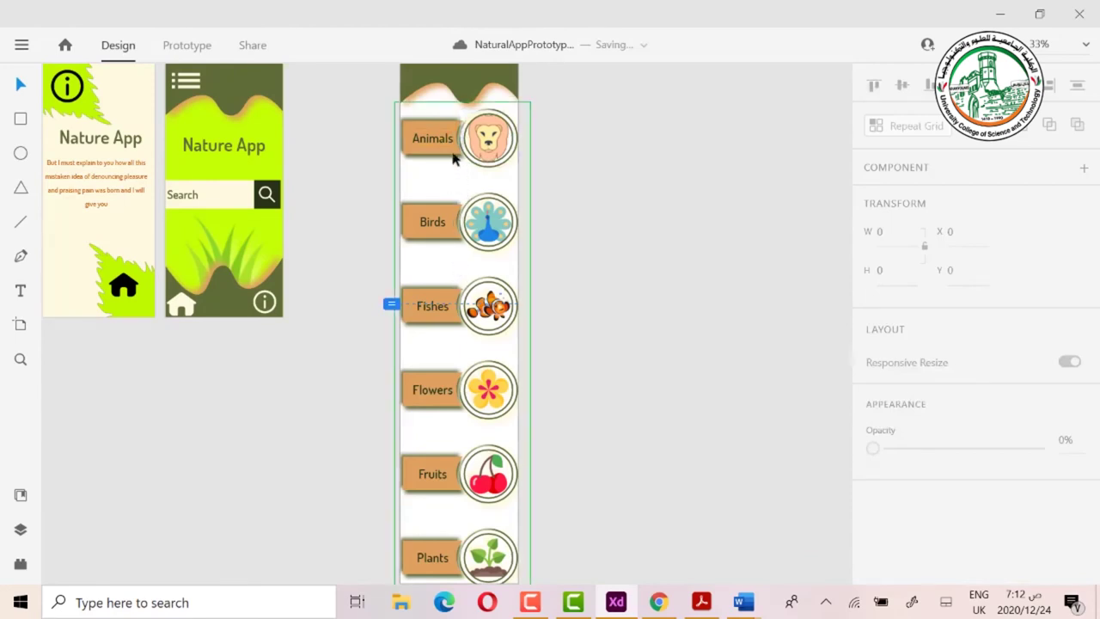
pyautogui.click(464, 178)
pyautogui.moveTo(464, 179); pyautogui.dragTo(461, 166)
pyautogui.click(615, 212)
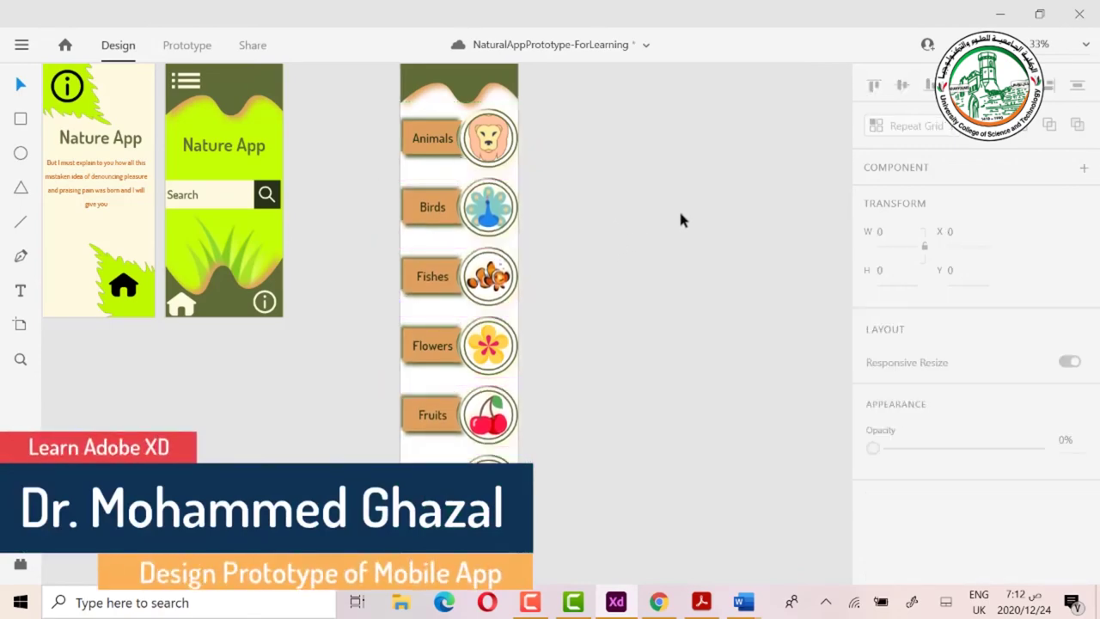
# Preview the category artboard, scroll through its rows from Animals to Plants and back, and close the preview
pyautogui.hotkey('ctrl', 'Return')
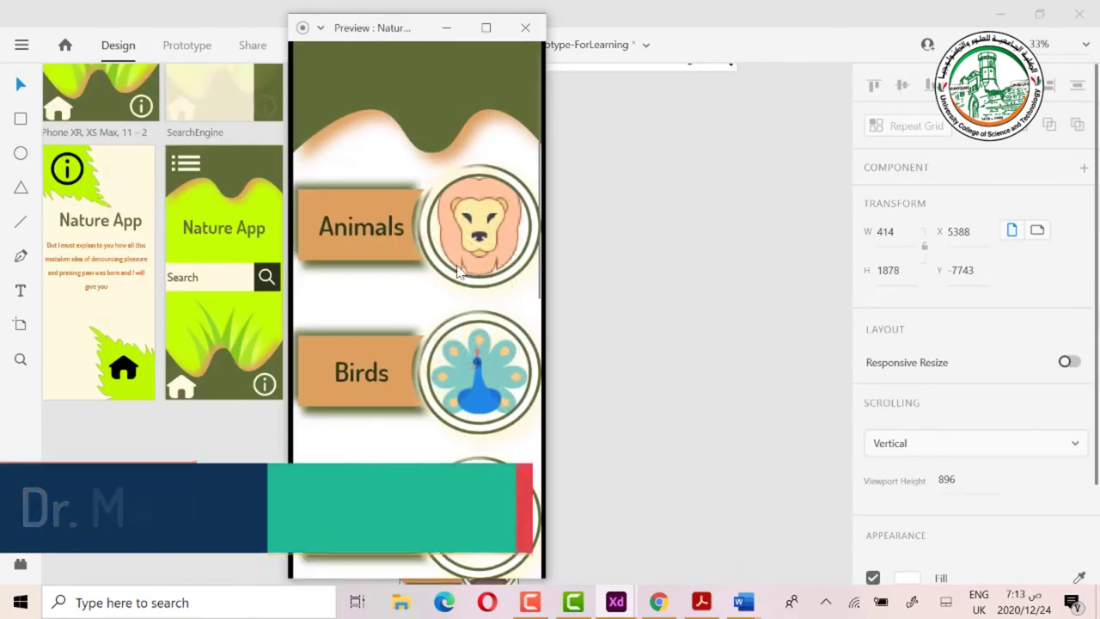
pyautogui.scroll(-5, 513, 247)
pyautogui.scroll(-3, 447, 274)
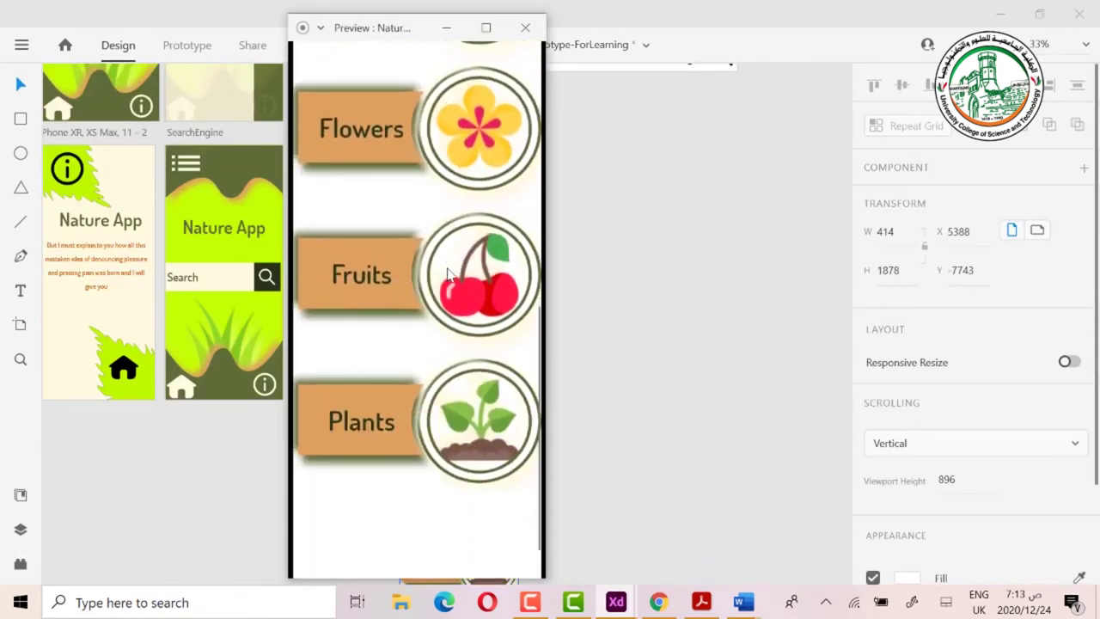
pyautogui.scroll(5, 447, 273)
pyautogui.scroll(2, 447, 273)
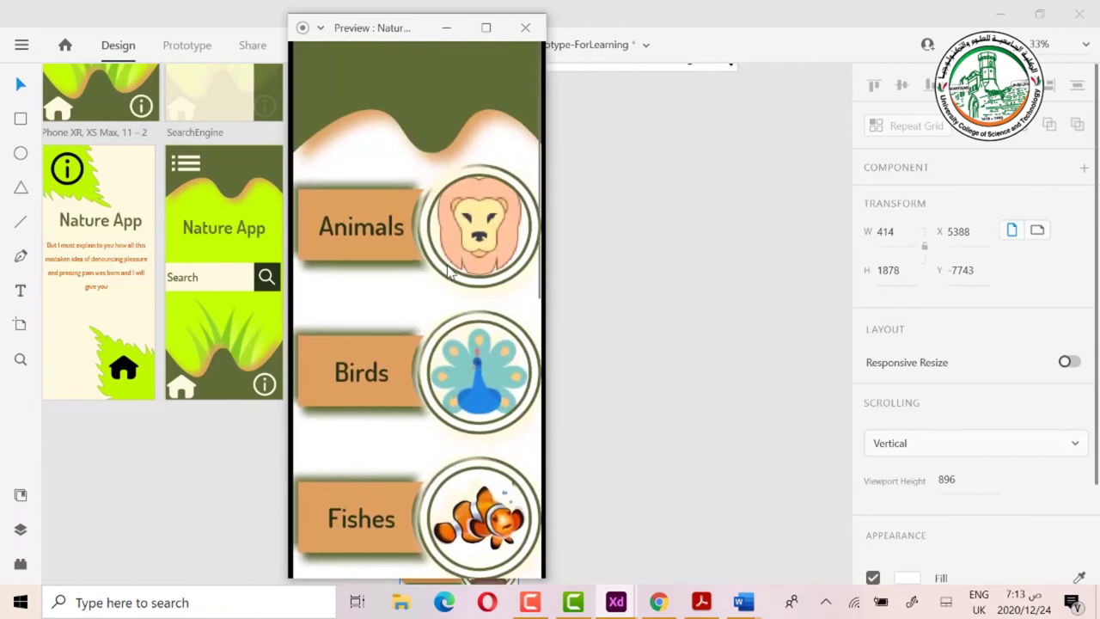
pyautogui.scroll(-5, 474, 240)
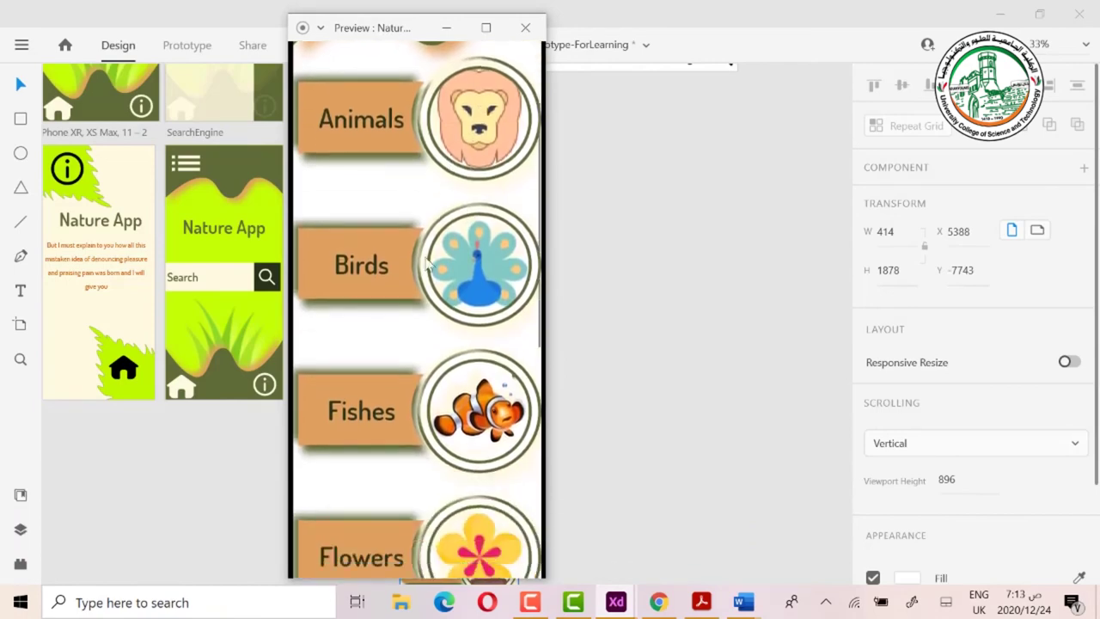
pyautogui.scroll(-1, 450, 256)
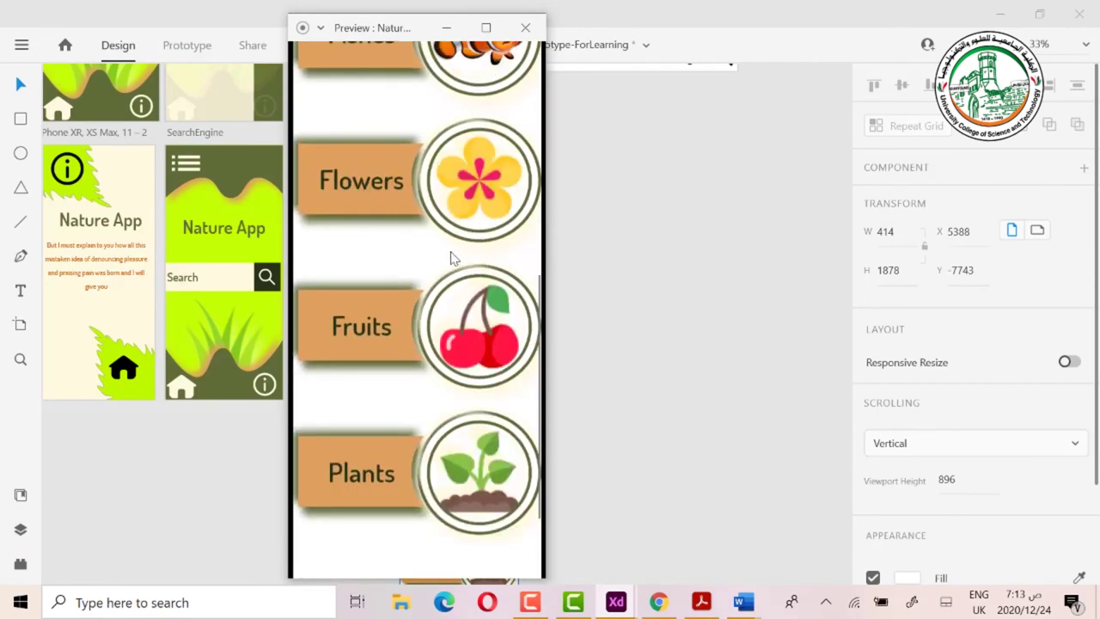
pyautogui.scroll(5, 450, 255)
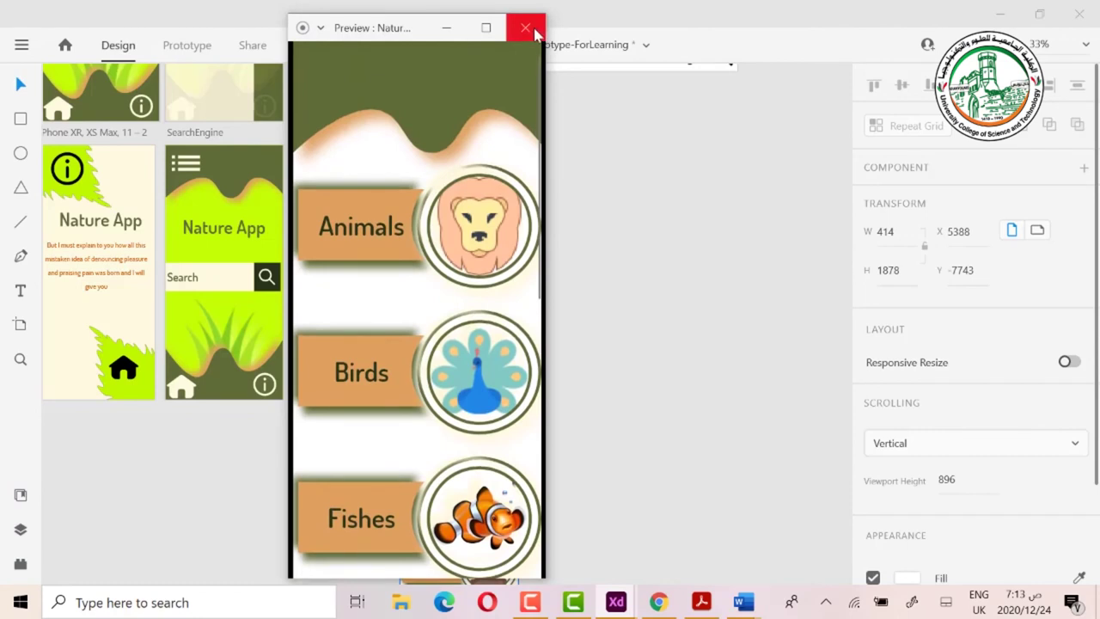
pyautogui.click(535, 33)
# Place the green wavy footer component across the bottom of the category artboard at X 0, Y 1667
pyautogui.scroll(-1, 613, 286)
pyautogui.scroll(-2, 613, 286)
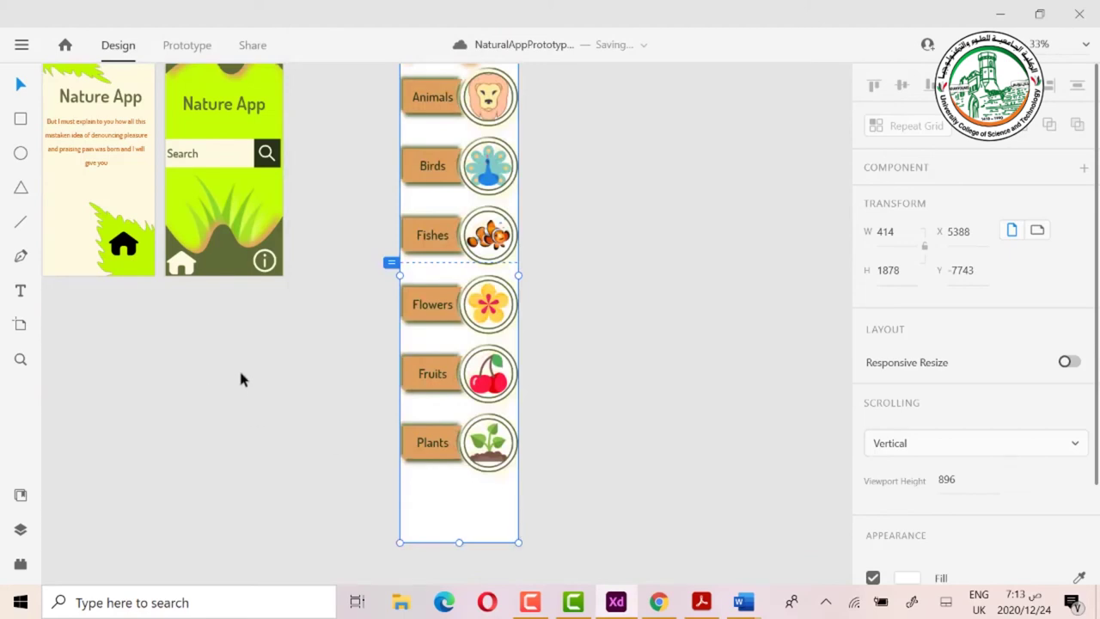
pyautogui.click(20, 496)
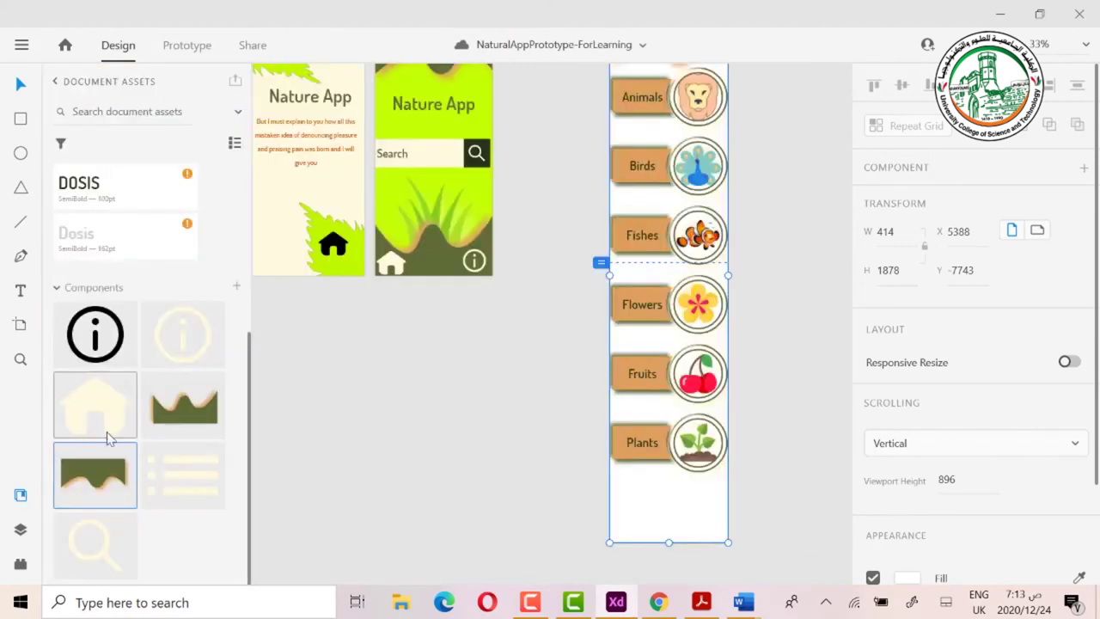
pyautogui.moveTo(193, 405)
pyautogui.mouseDown()
pyautogui.moveTo(680, 499)
pyautogui.moveTo(695, 524)
pyautogui.moveTo(696, 509)
pyautogui.mouseUp()
pyautogui.moveTo(753, 557)
pyautogui.mouseDown()
pyautogui.moveTo(688, 533)
pyautogui.moveTo(670, 506)
pyautogui.mouseUp()
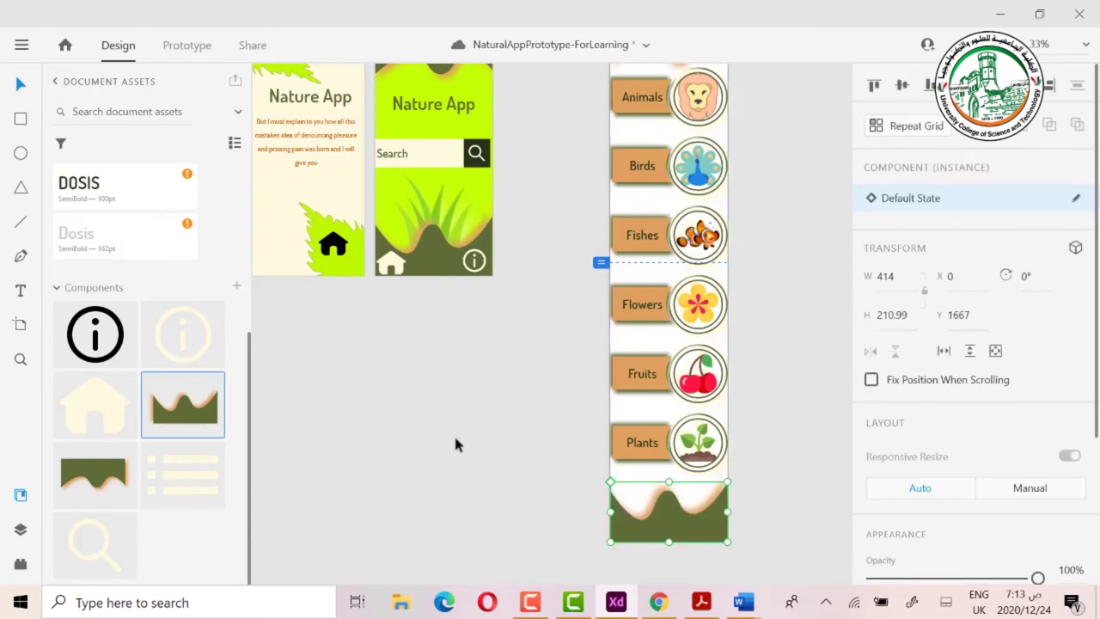
# Try to place the cream home icon component on the category artboard's footer, and undo the placement
pyautogui.scroll(5, 455, 434)
pyautogui.scroll(-3, 555, 379)
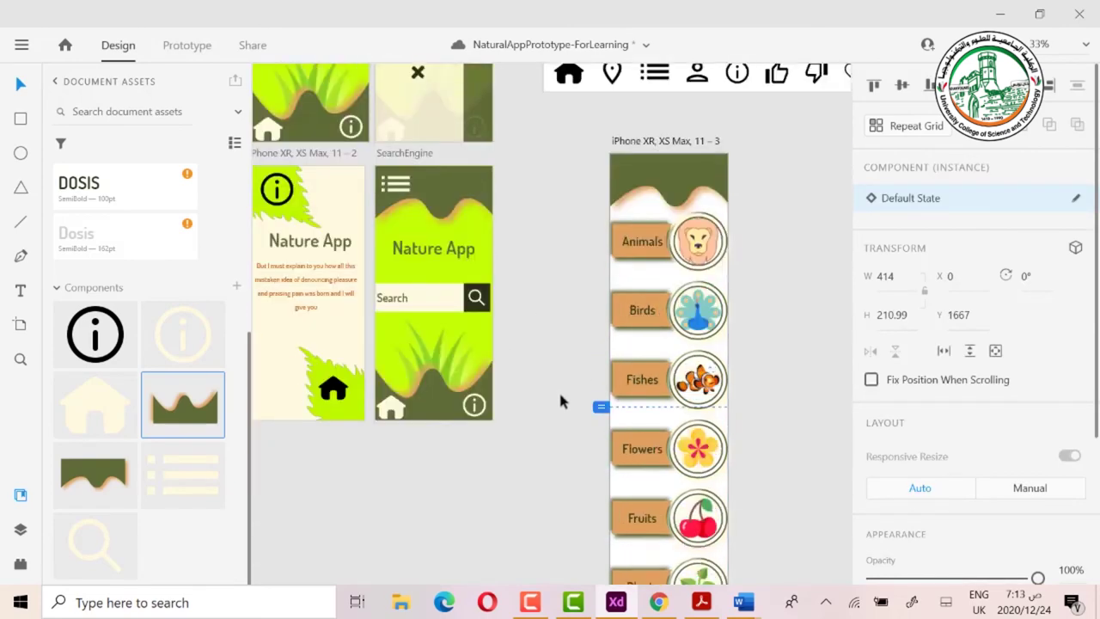
pyautogui.scroll(2, 554, 275)
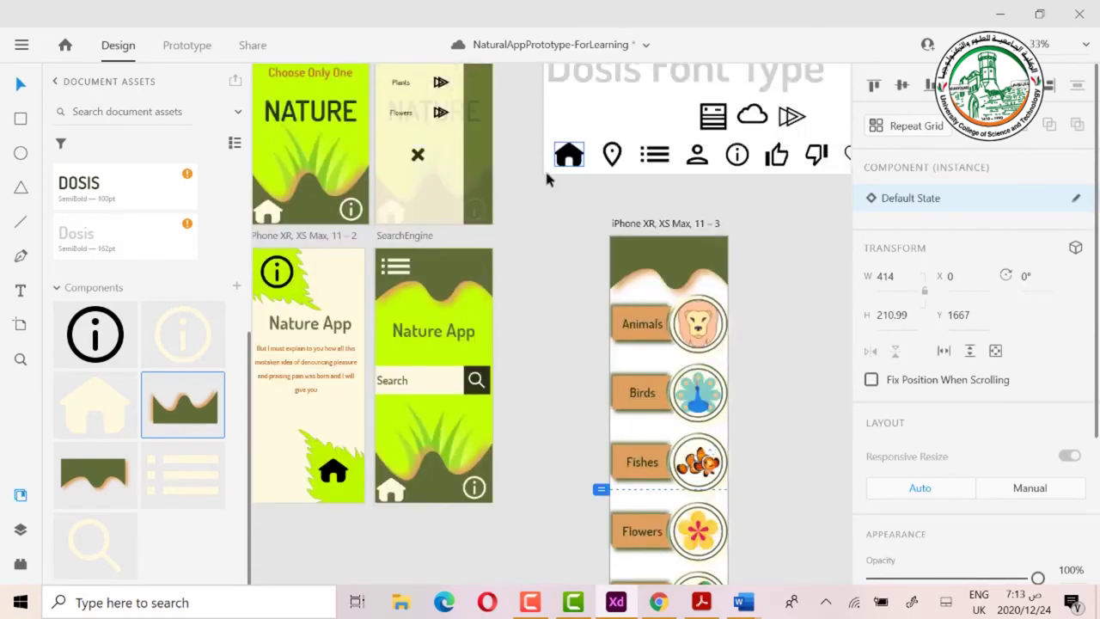
pyautogui.scroll(-5, 615, 498)
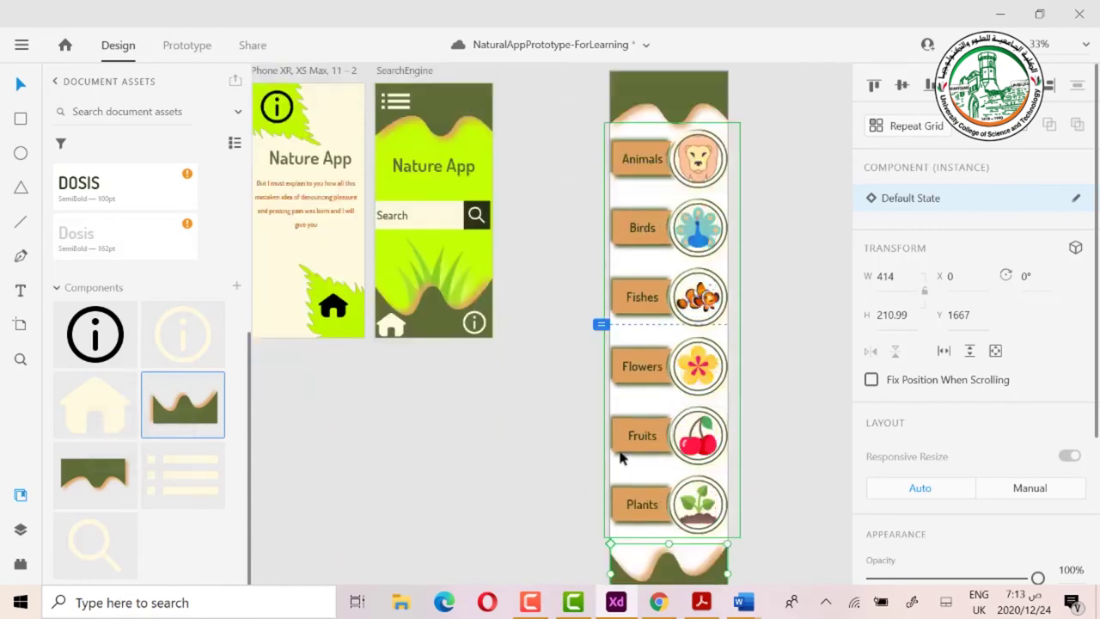
pyautogui.moveTo(94, 404); pyautogui.dragTo(625, 527)
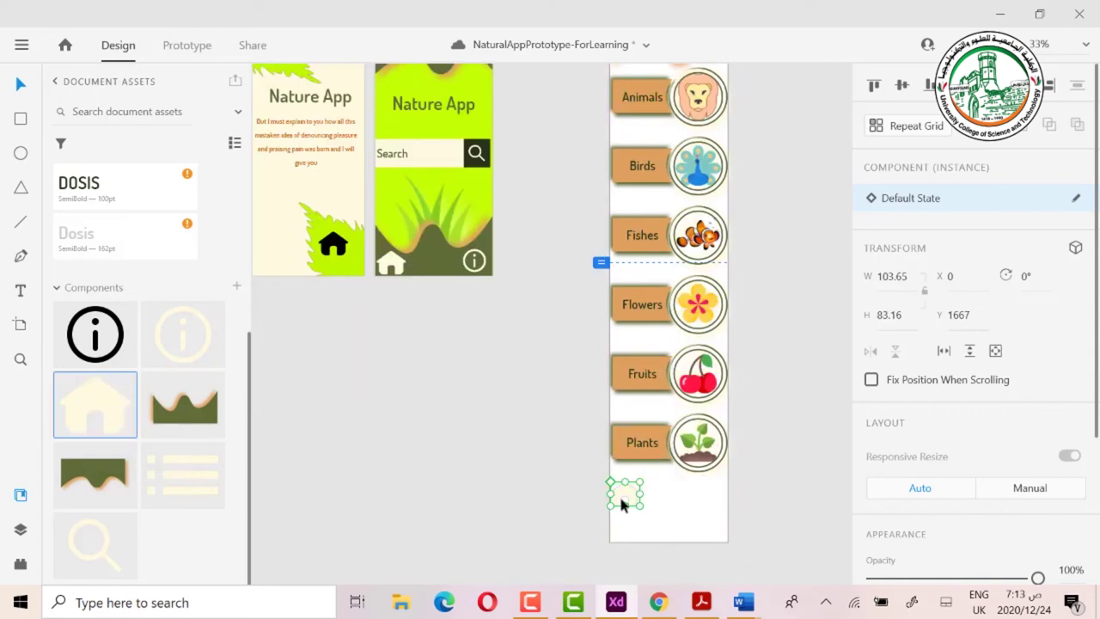
pyautogui.hotkey('ctrl', 'z')
# Add the cream home icon at X 0, Y 1795 and the cream info icon at the right end of the category footer
pyautogui.click(117, 407)
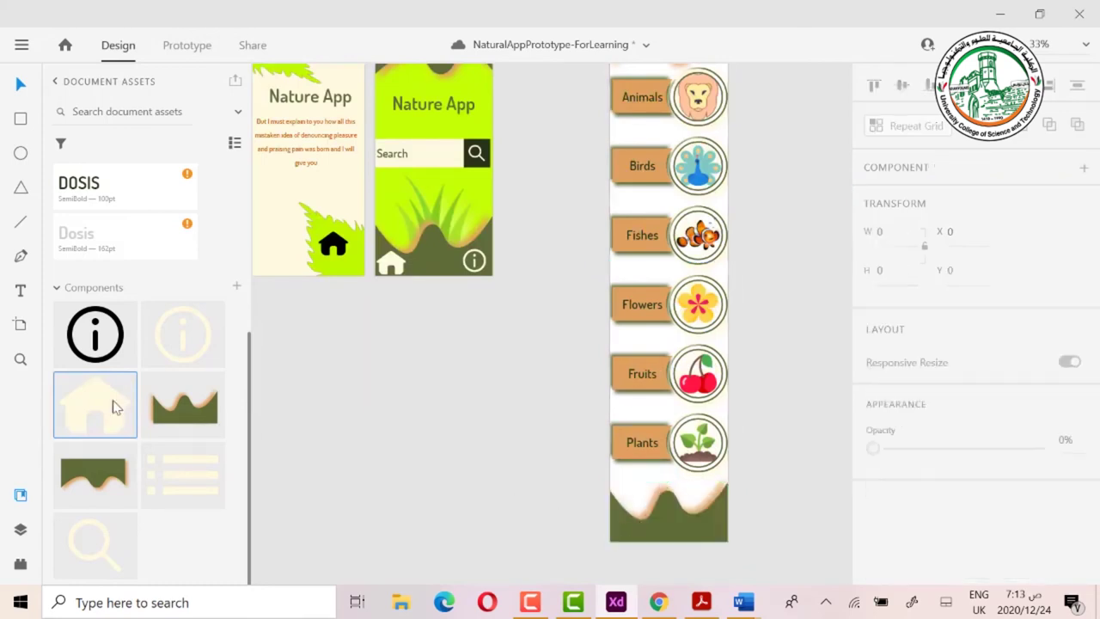
pyautogui.moveTo(461, 475); pyautogui.dragTo(634, 521)
pyautogui.click(412, 430)
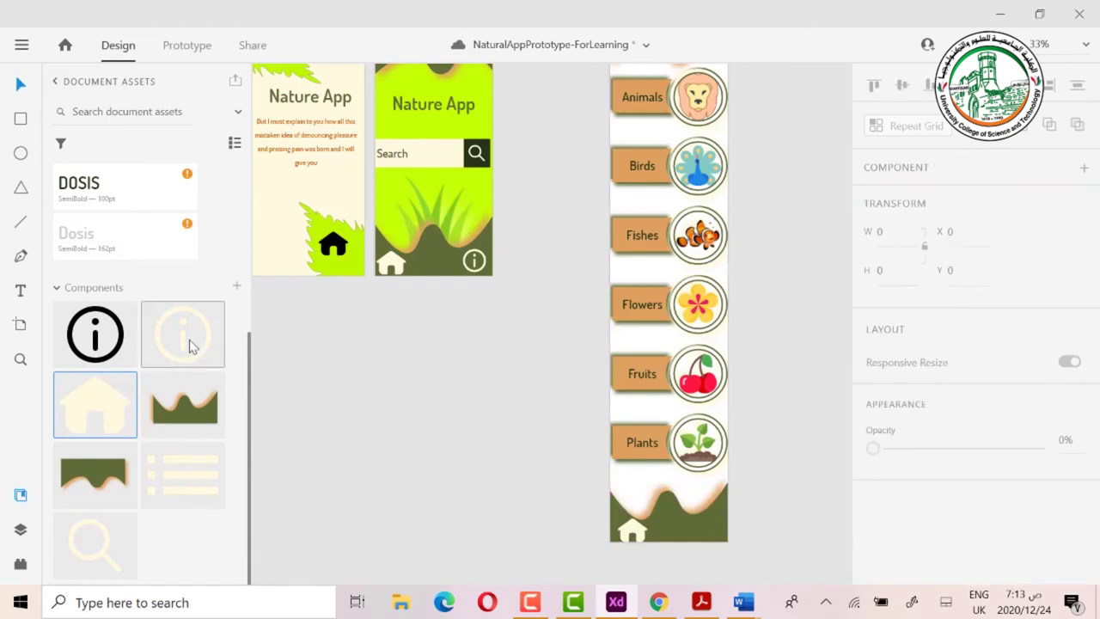
pyautogui.moveTo(211, 361); pyautogui.dragTo(712, 526)
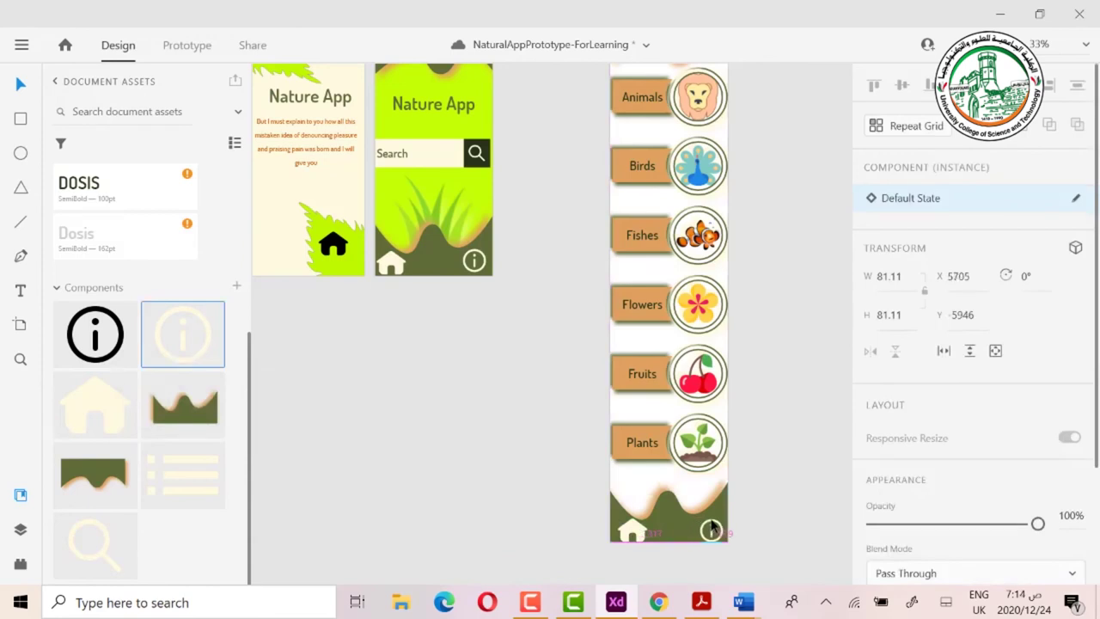
pyautogui.click(631, 533)
pyautogui.moveTo(632, 537); pyautogui.dragTo(628, 535)
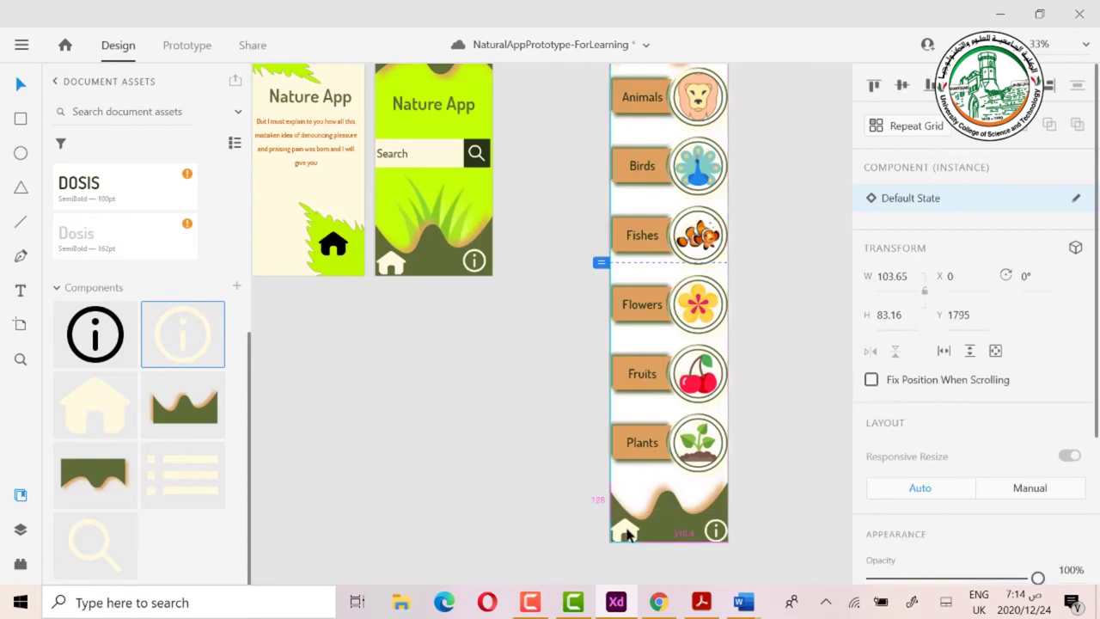
# Duplicate the double-arrow icon on the Color artboard and flip the copy horizontally
pyautogui.scroll(10, 516, 473)
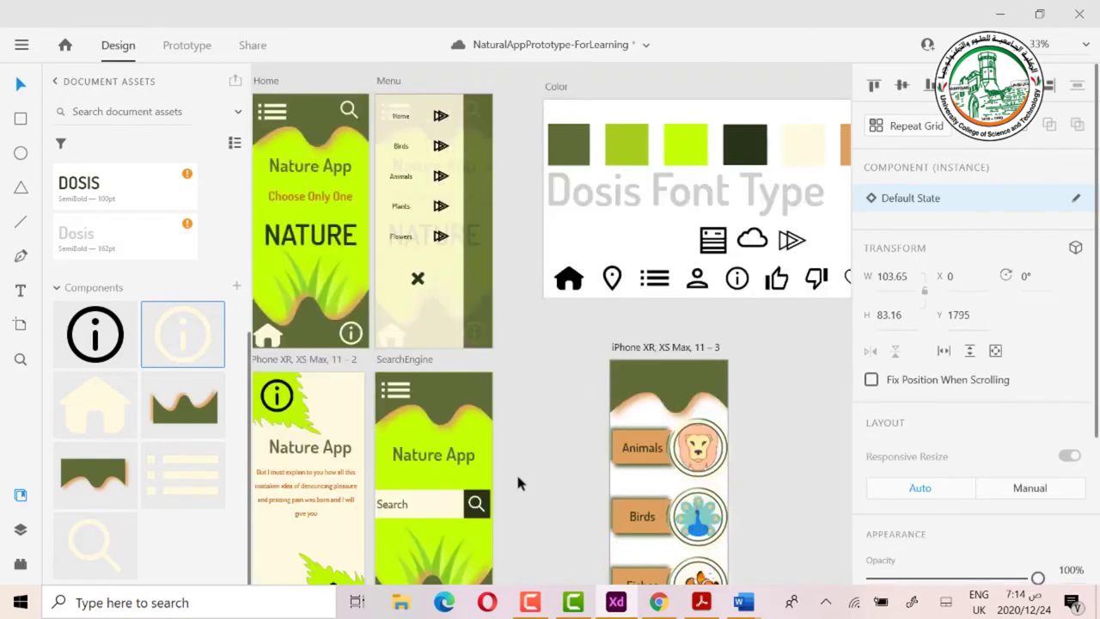
pyautogui.click(784, 332)
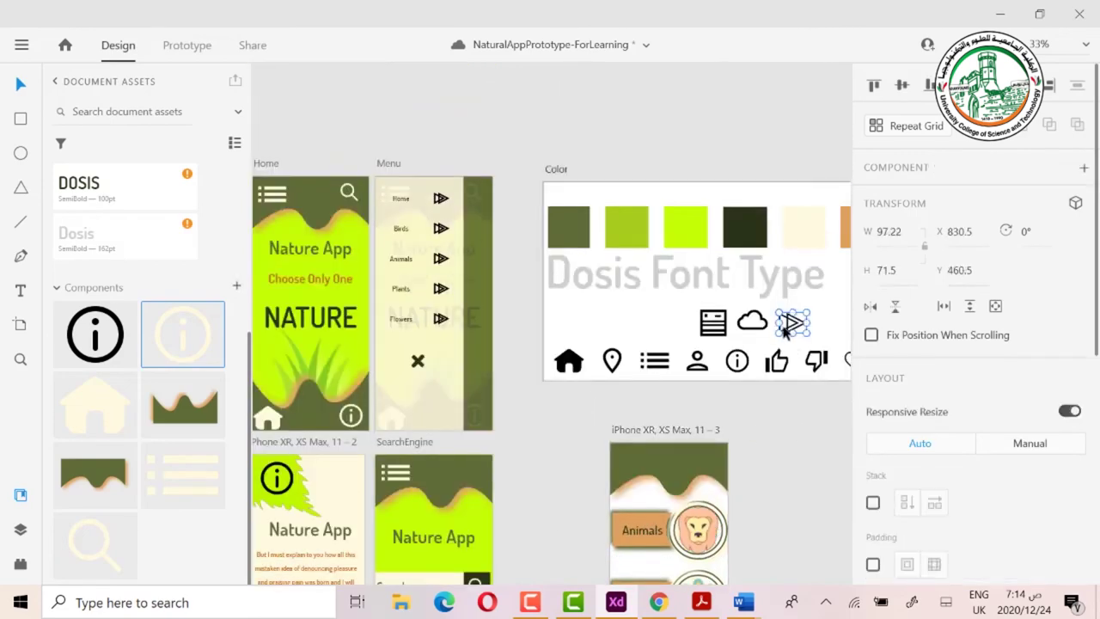
pyautogui.moveTo(788, 329); pyautogui.dragTo(599, 331)
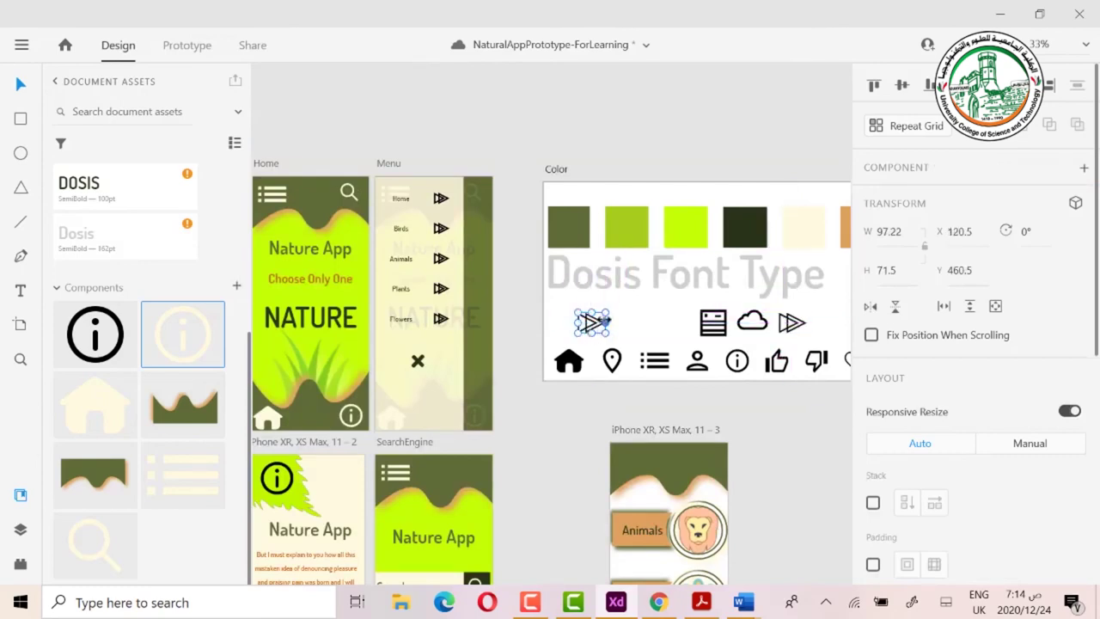
pyautogui.click(871, 308)
# Move the flipped double-arrow icon onto the category artboard's footer, between the home and info icons
pyautogui.scroll(-2, 598, 318)
pyautogui.moveTo(593, 267); pyautogui.dragTo(640, 437)
pyautogui.scroll(-3, 518, 395)
pyautogui.scroll(-9, 571, 365)
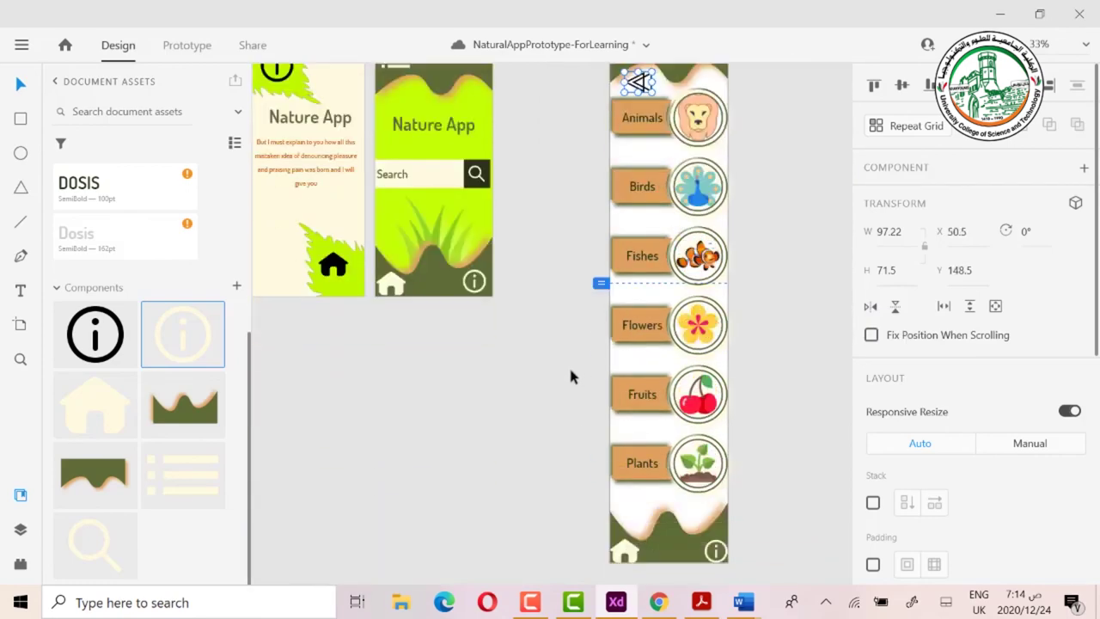
pyautogui.scroll(4, 570, 365)
pyautogui.scroll(-2, 640, 188)
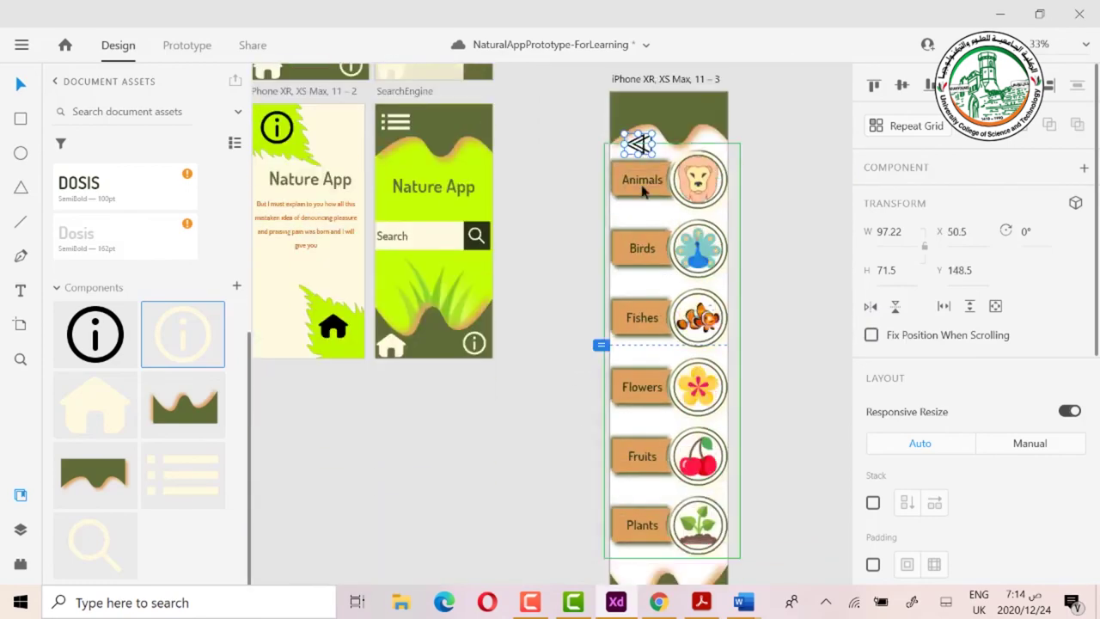
pyautogui.moveTo(639, 145); pyautogui.dragTo(660, 538)
# Try to give the footer's double-arrow icon the cream swatch as its fill colour
pyautogui.scroll(-2, 786, 516)
pyautogui.scroll(-5, 941, 484)
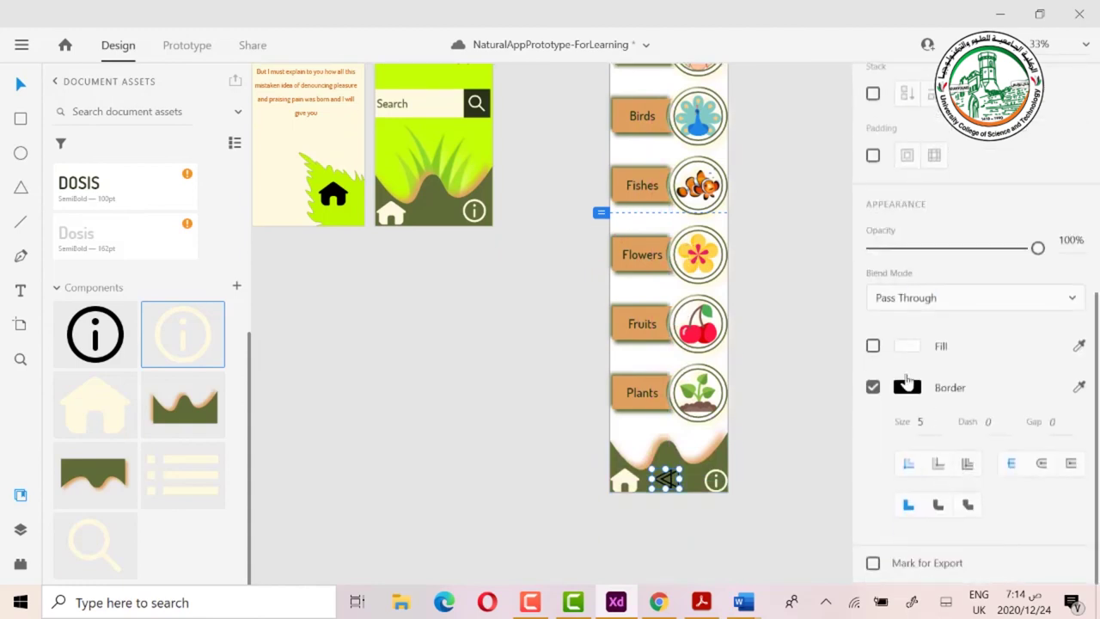
pyautogui.click(911, 351)
pyautogui.click(781, 461)
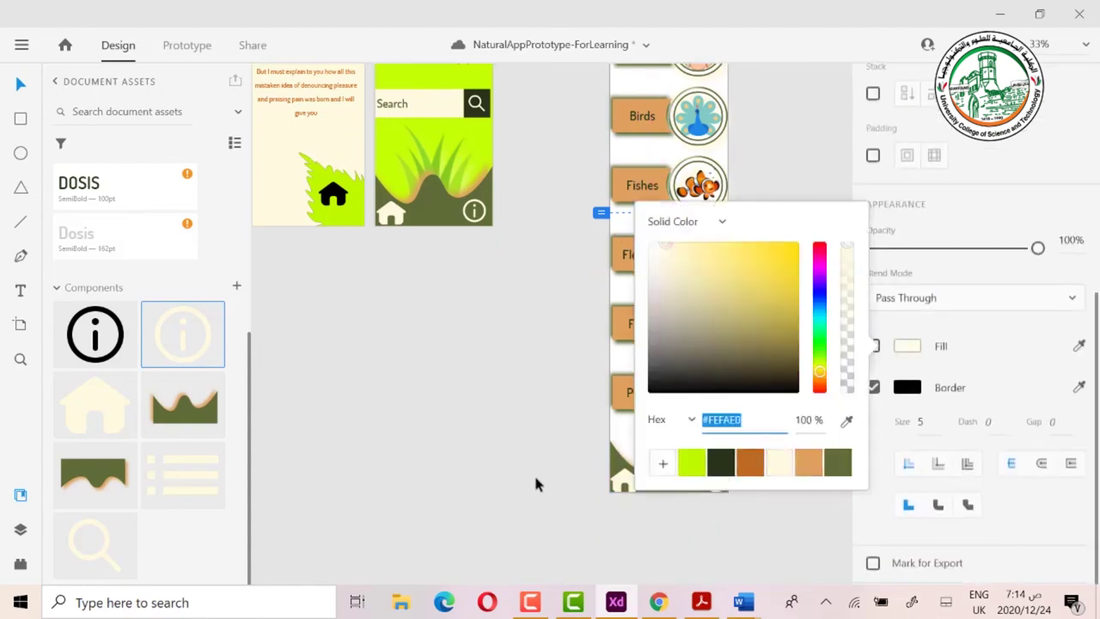
pyautogui.click(499, 479)
pyautogui.press('Delete')
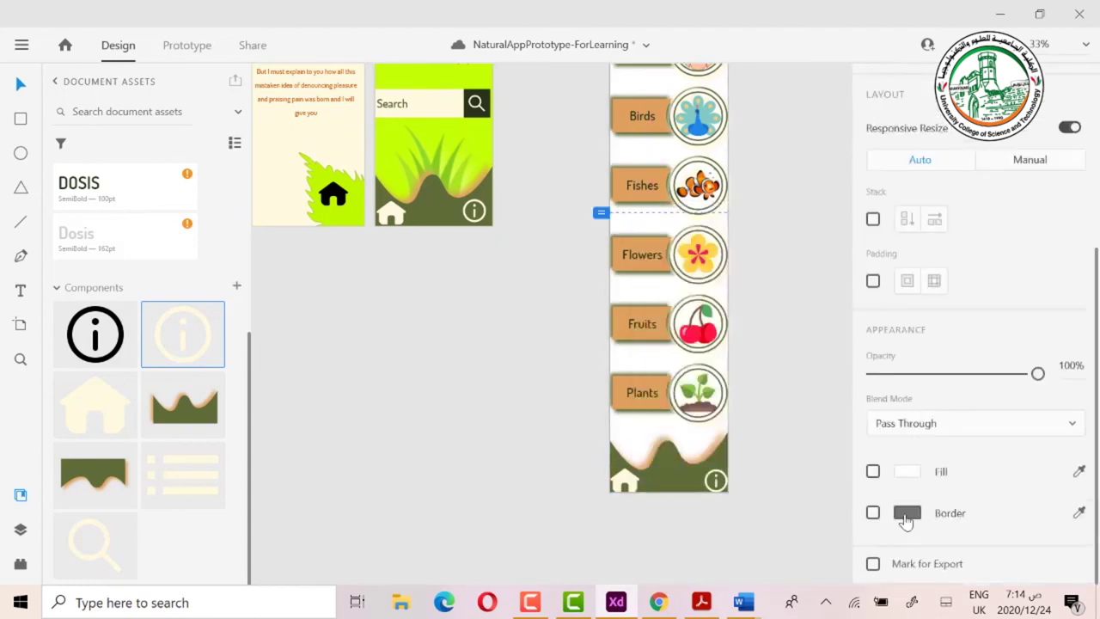
# Give the footer's double-arrow icon a cream #FEFAE0 border and nudge it into place between the home and info icons
pyautogui.click(906, 516)
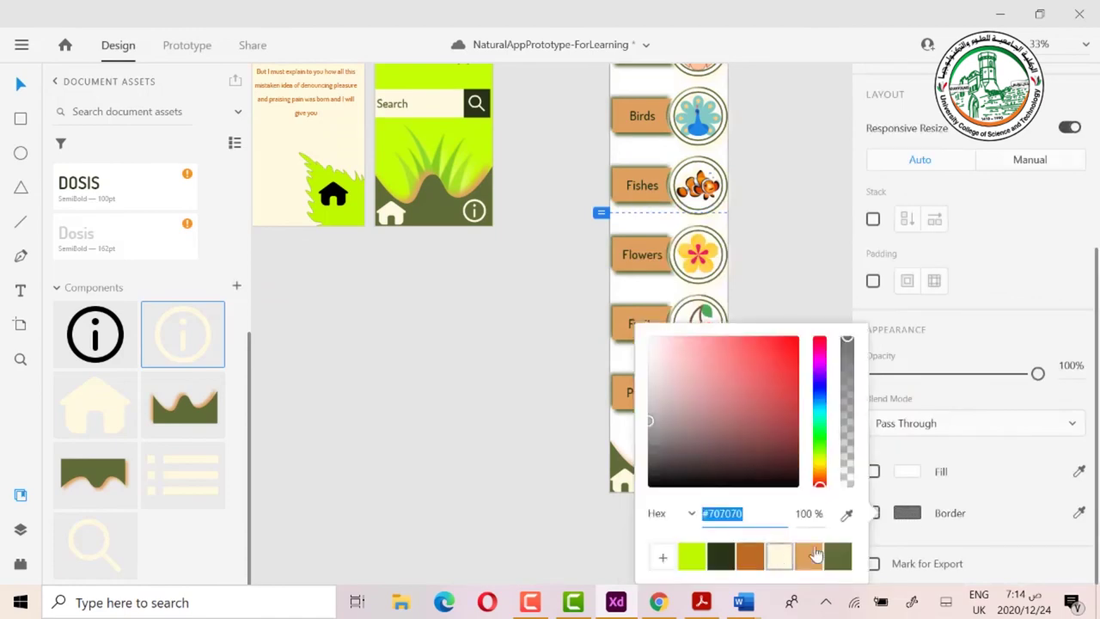
pyautogui.click(787, 561)
pyautogui.click(877, 510)
pyautogui.click(872, 511)
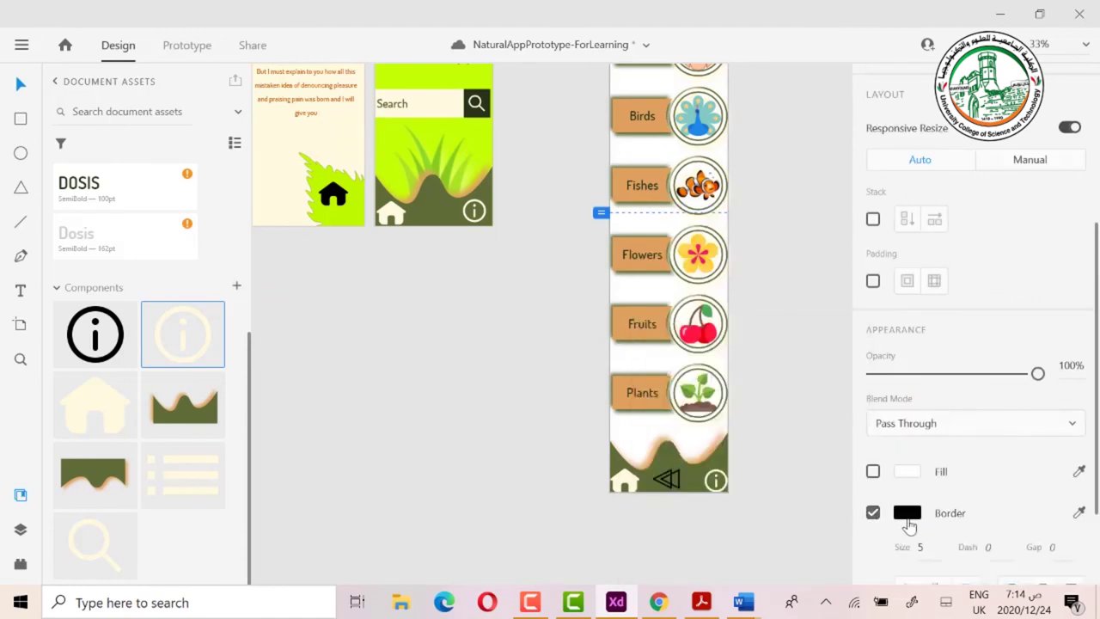
pyautogui.click(907, 514)
pyautogui.click(778, 557)
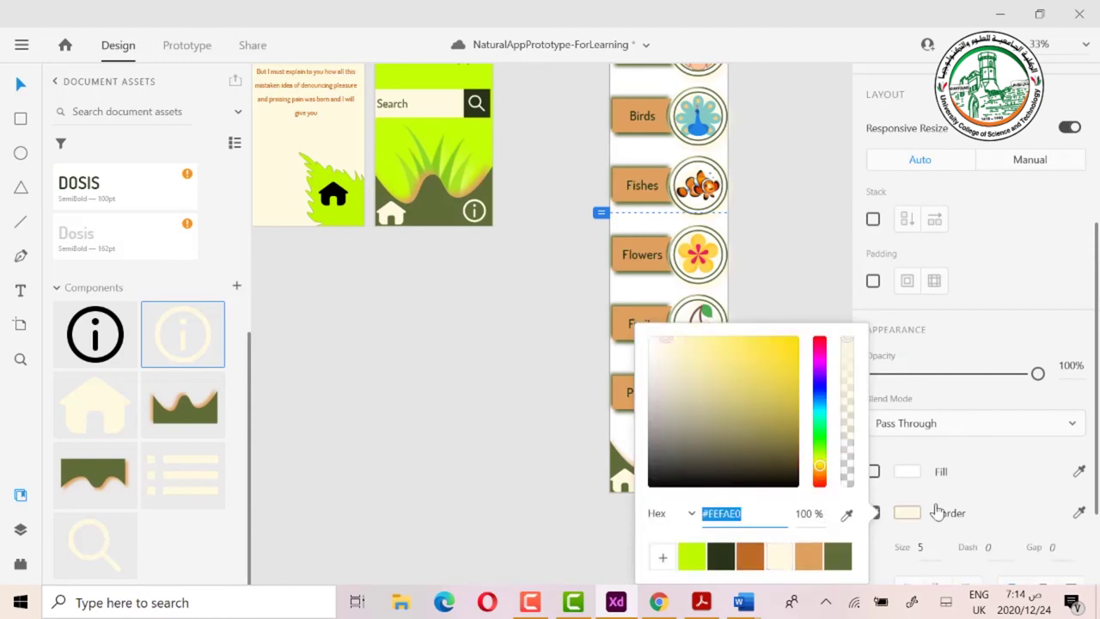
pyautogui.click(930, 509)
pyautogui.click(752, 522)
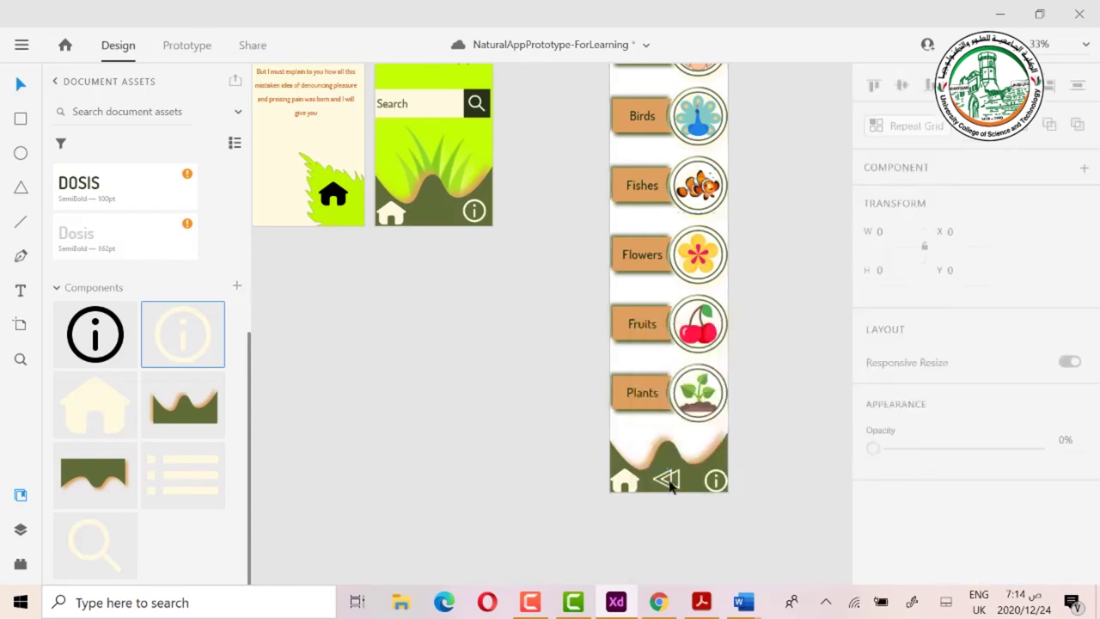
pyautogui.moveTo(667, 484); pyautogui.dragTo(669, 478)
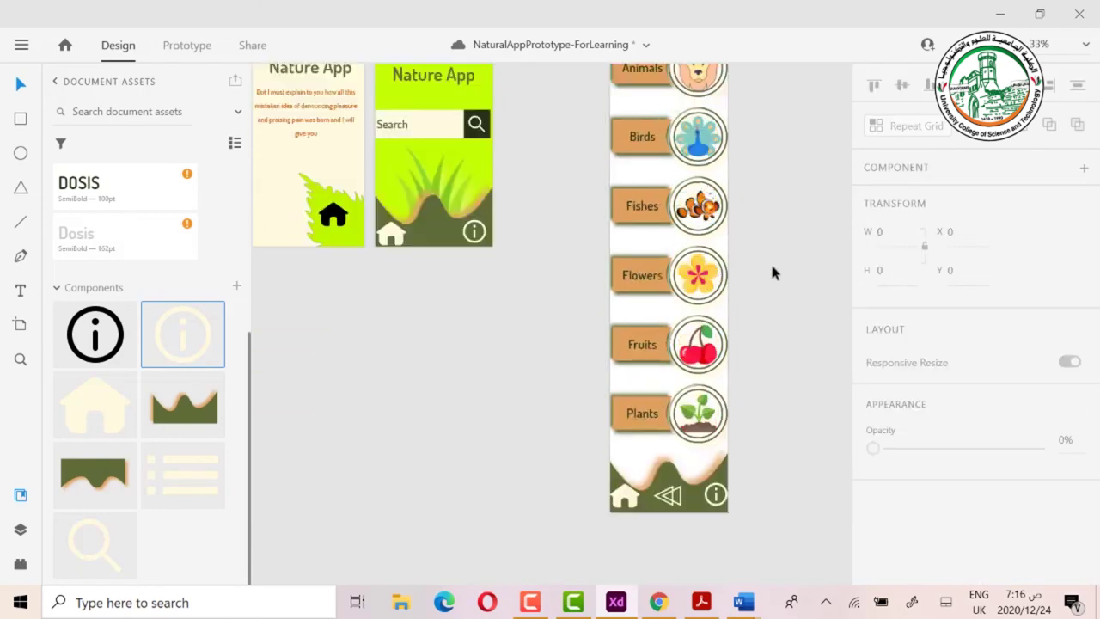
# Move the category footer together with its home, double-arrow and info icons up against the Plants row
pyautogui.scroll(-1, 769, 284)
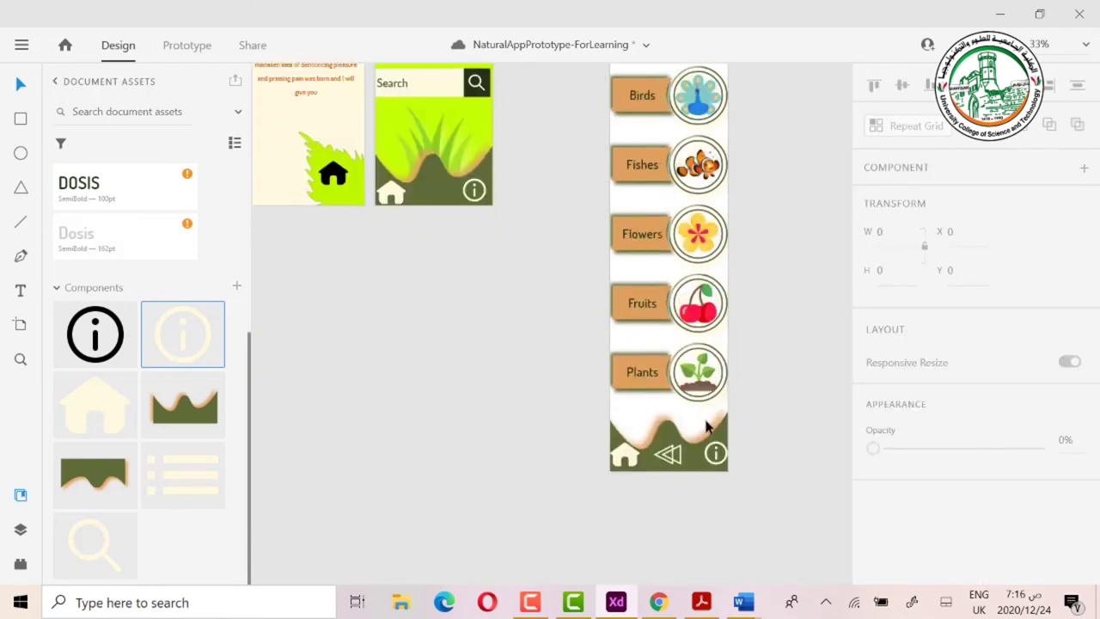
pyautogui.moveTo(764, 432); pyautogui.dragTo(555, 466)
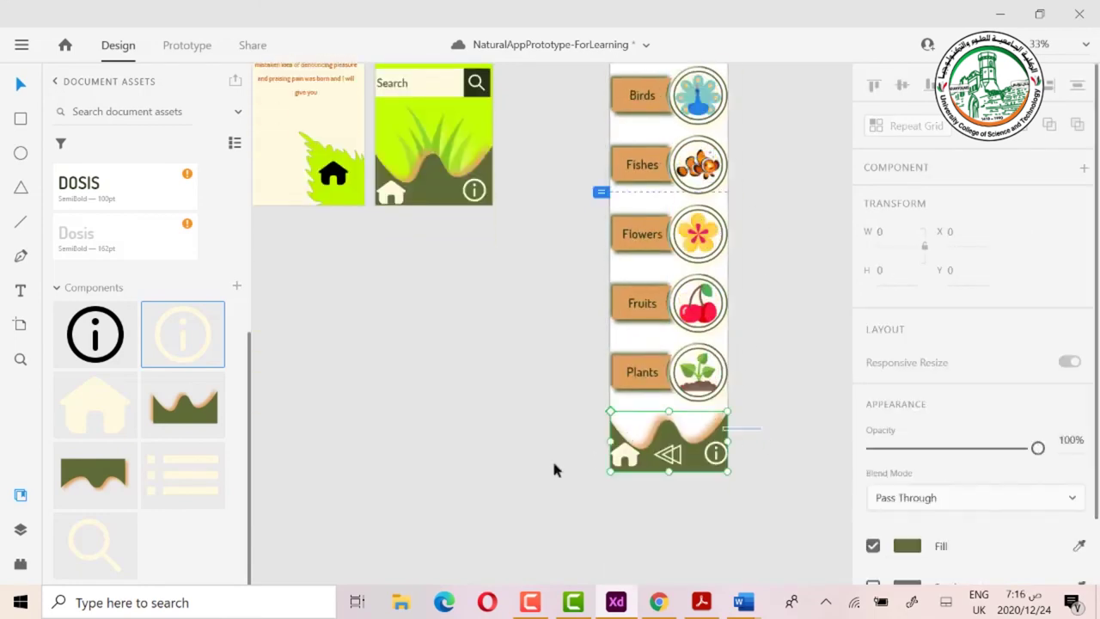
pyautogui.press('Up')
pyautogui.press('Up')
pyautogui.press('Up')
pyautogui.press('Up')
pyautogui.press('Up')
pyautogui.press('Up')
pyautogui.press('Up')
pyautogui.press('Up')
pyautogui.press('Up')
pyautogui.press('Up')
pyautogui.press('Up')
pyautogui.press('Up')
pyautogui.press('Up')
pyautogui.press('Up')
pyautogui.press('Up')
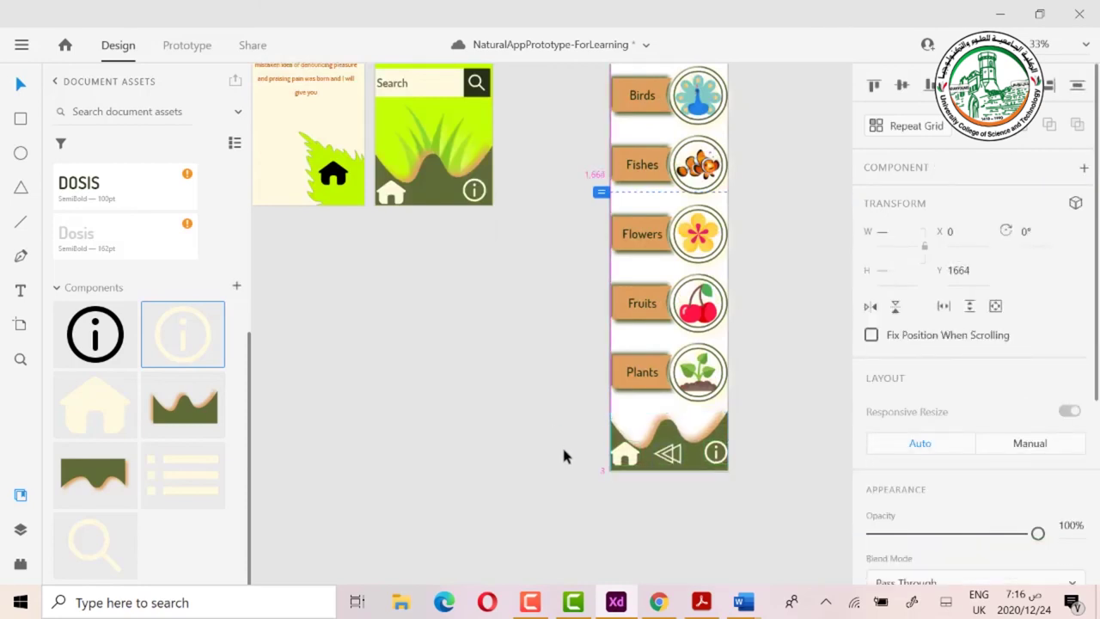
pyautogui.press('Up')
pyautogui.press('Up')
pyautogui.press('Up')
pyautogui.press('Up')
pyautogui.press('Up')
pyautogui.press('Up')
pyautogui.press('Up')
pyautogui.press('Up')
pyautogui.press('Up')
pyautogui.press('Up')
pyautogui.press('Up')
pyautogui.press('Up')
pyautogui.press('Up')
pyautogui.press('Up')
pyautogui.press('Up')
pyautogui.press('Up')
pyautogui.press('Up')
pyautogui.press('Up')
pyautogui.press('Up')
pyautogui.press('Up')
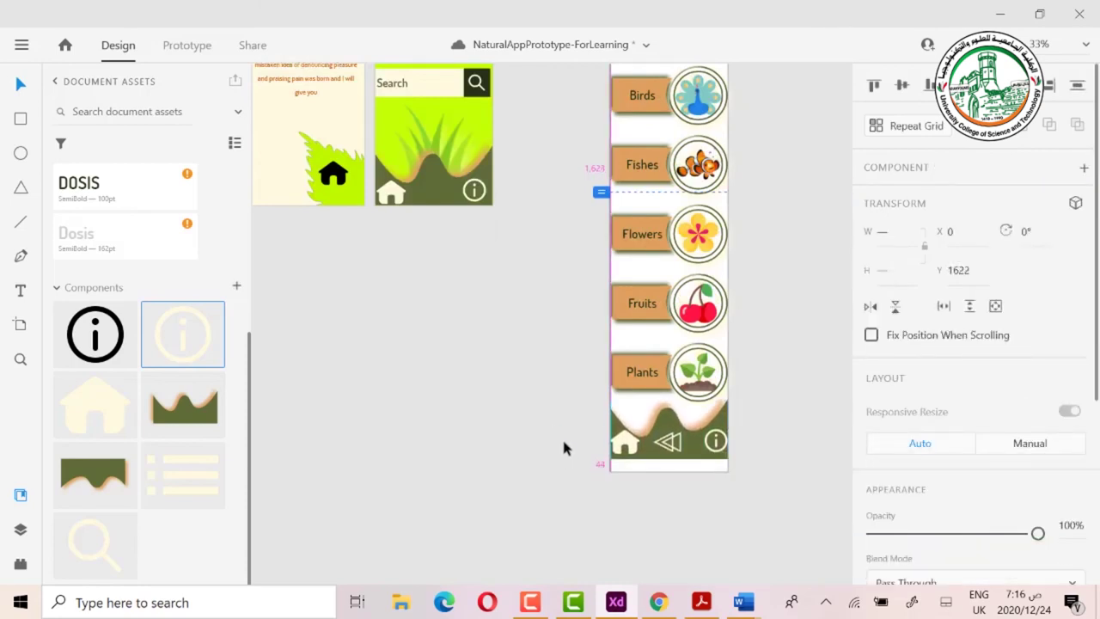
pyautogui.press('Up')
pyautogui.press('Up')
pyautogui.press('Up')
pyautogui.press('Up')
pyautogui.press('Up')
pyautogui.press('Up')
pyautogui.press('Up')
pyautogui.press('Up')
pyautogui.press('Up')
pyautogui.press('Up')
pyautogui.press('Up')
pyautogui.press('Up')
pyautogui.press('Up')
pyautogui.press('Up')
pyautogui.press('Up')
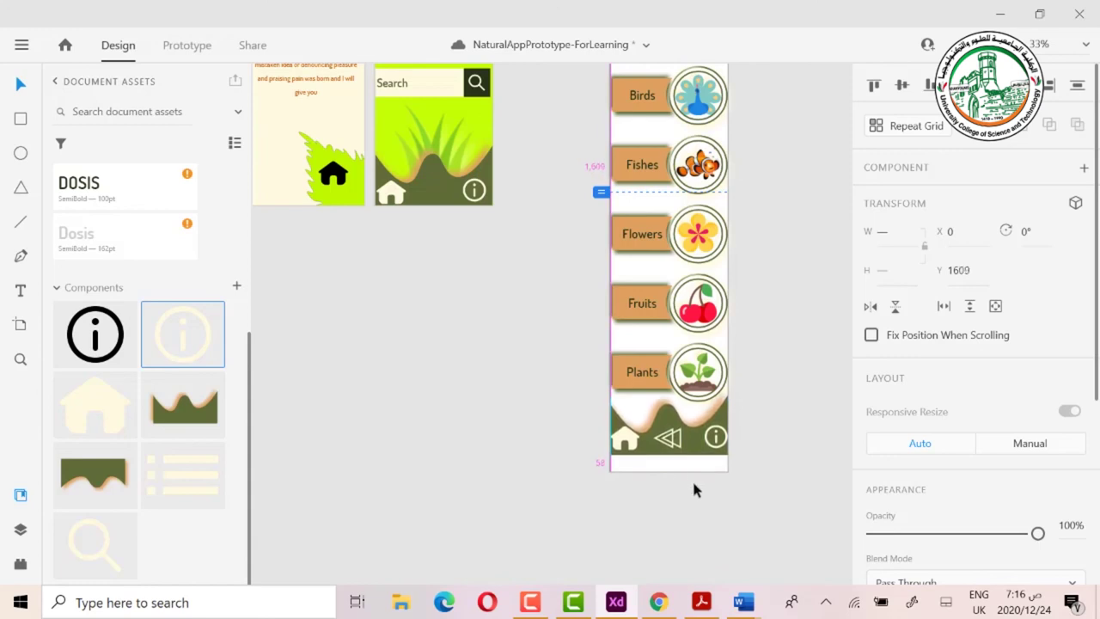
pyautogui.press('Up')
pyautogui.press('Up')
pyautogui.press('Up')
pyautogui.press('Up')
pyautogui.press('Up')
# Shorten the category artboard to a height of 1810 so it ends at the footer's lower edge
pyautogui.click(701, 461)
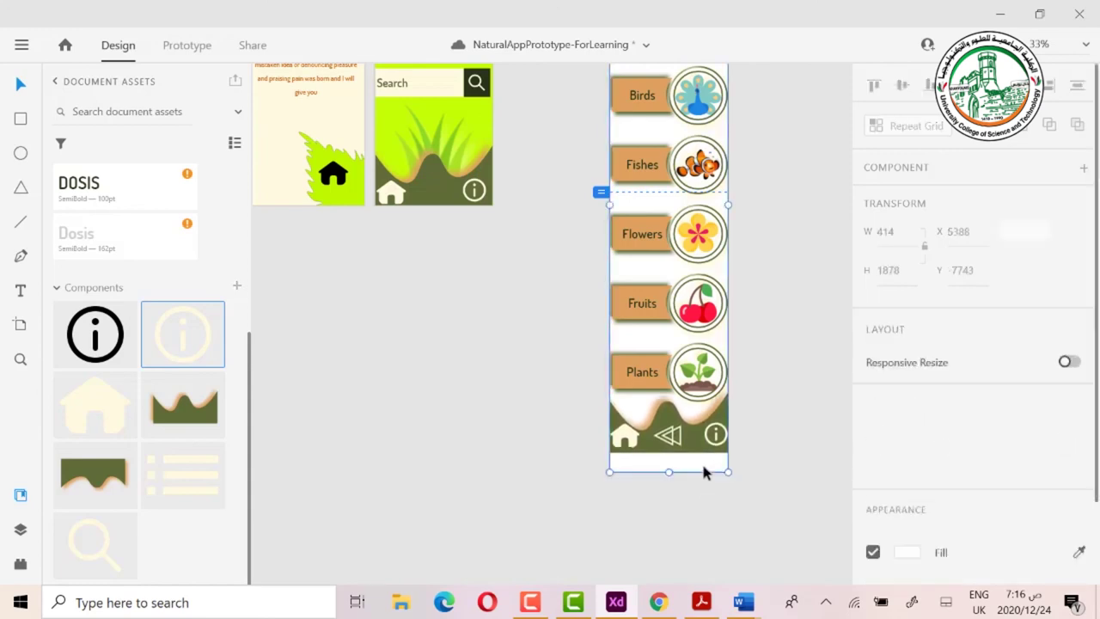
pyautogui.click(672, 469)
pyautogui.moveTo(669, 471); pyautogui.dragTo(667, 450)
# Add the cream list icon at X 32, Y 20 and the cream search icon at about X 317, Y 12 to the category header
pyautogui.scroll(5, 746, 454)
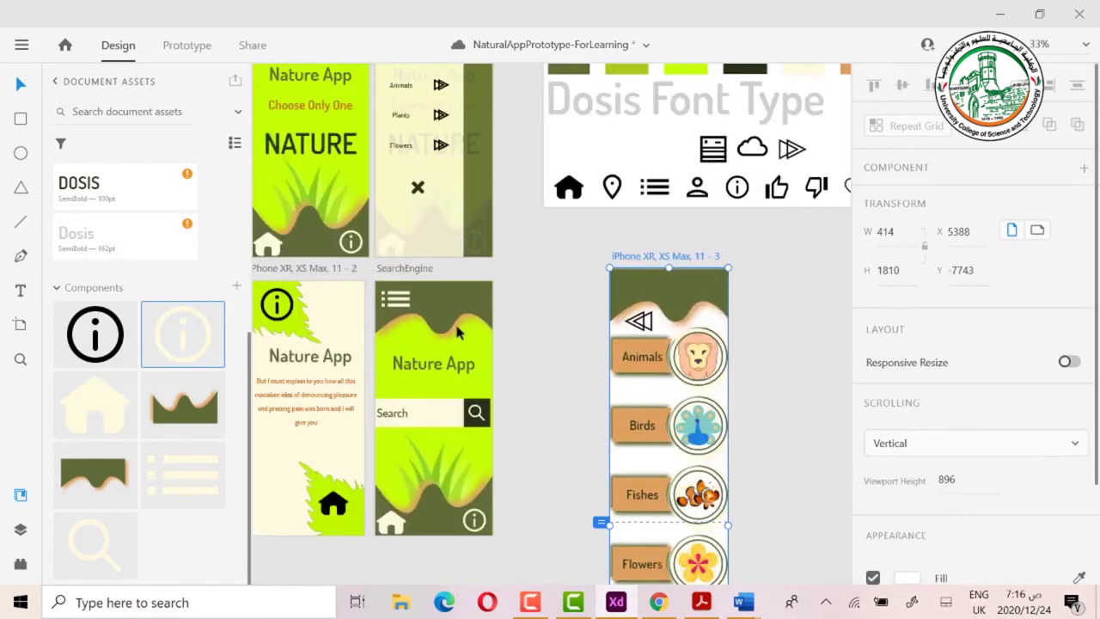
pyautogui.moveTo(160, 492); pyautogui.dragTo(639, 294)
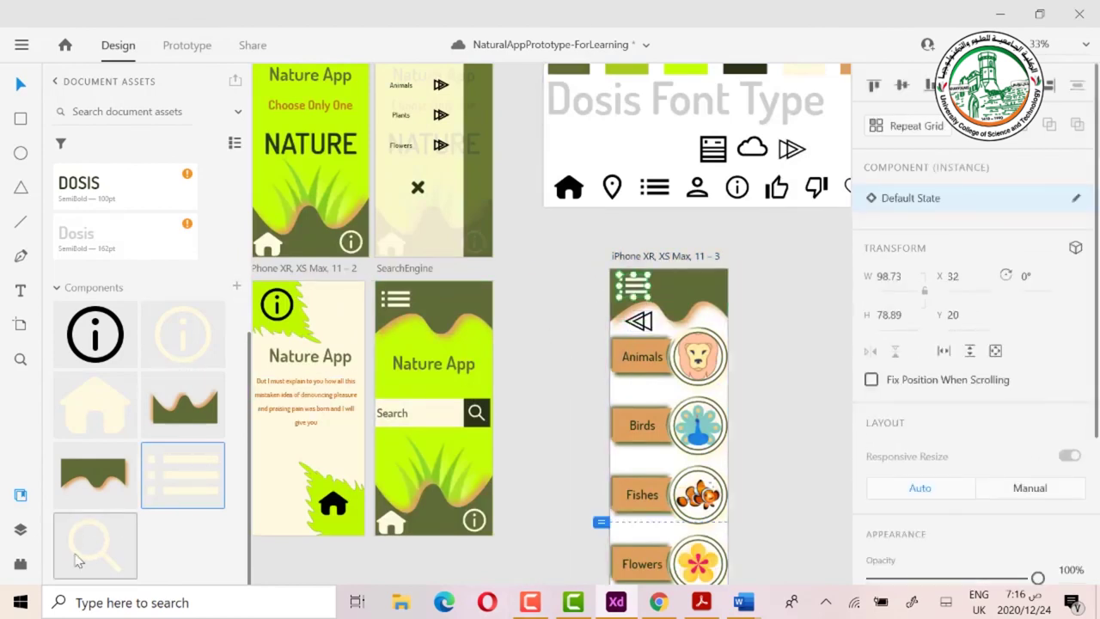
pyautogui.moveTo(94, 544); pyautogui.dragTo(713, 293)
pyautogui.click(556, 329)
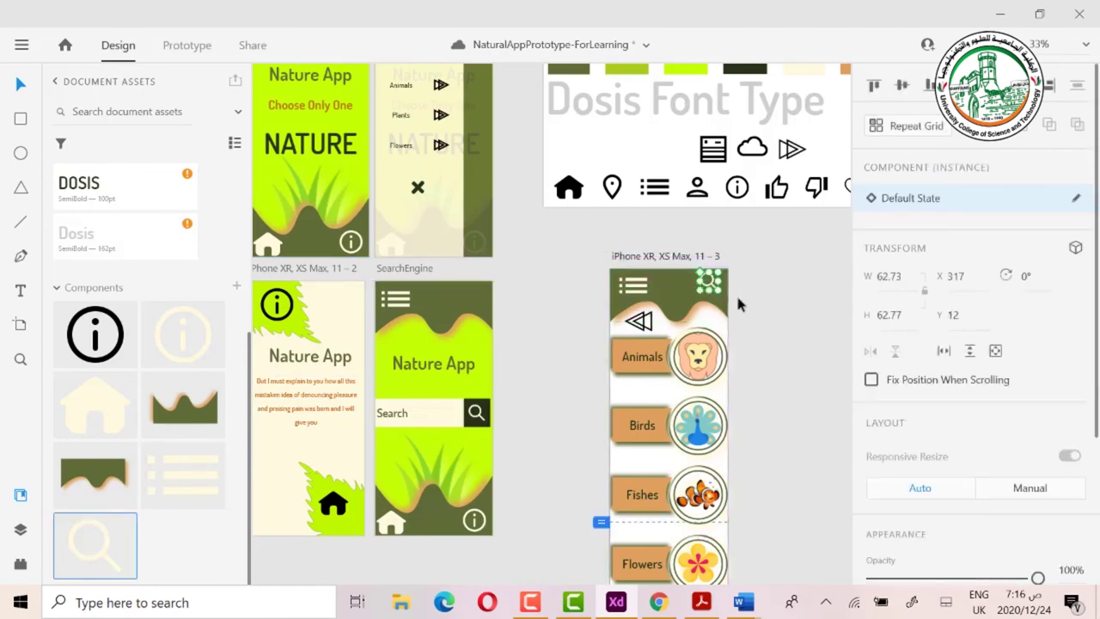
pyautogui.click(745, 318)
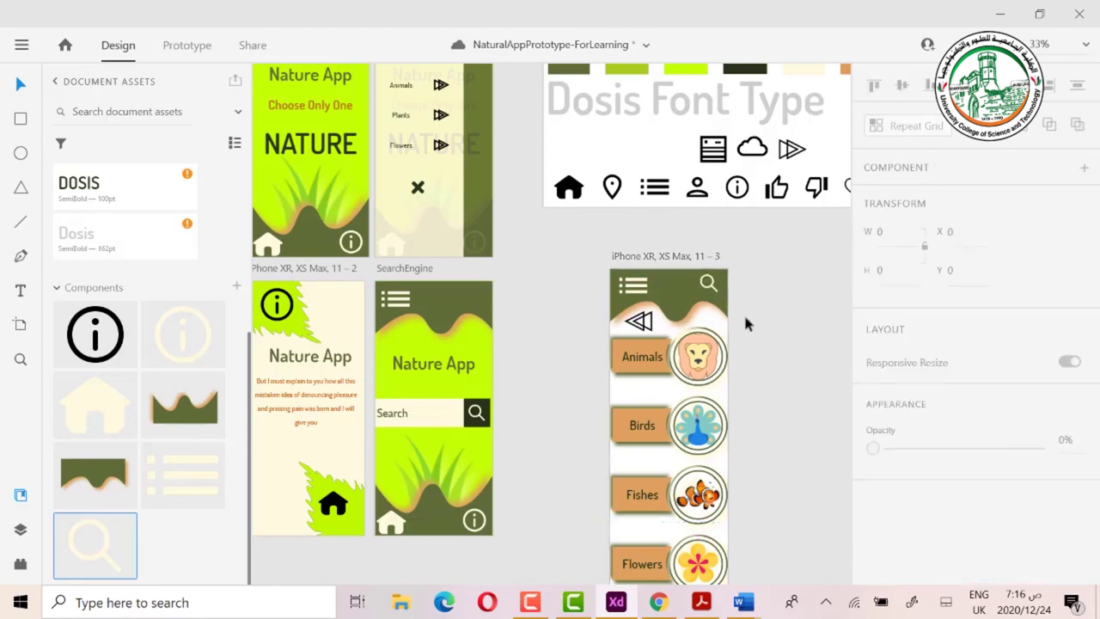
# Rename the category artboard as NatureClassification
pyautogui.scroll(-3, 745, 318)
pyautogui.scroll(-2, 744, 321)
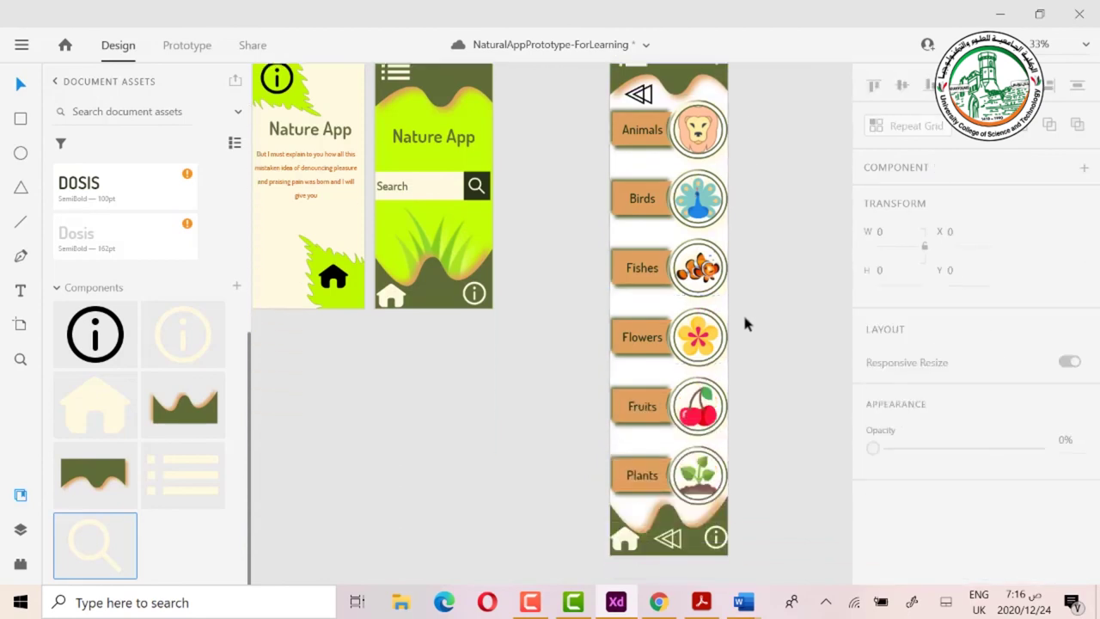
pyautogui.scroll(3, 745, 322)
pyautogui.doubleClick(651, 194)
pyautogui.write('Na')
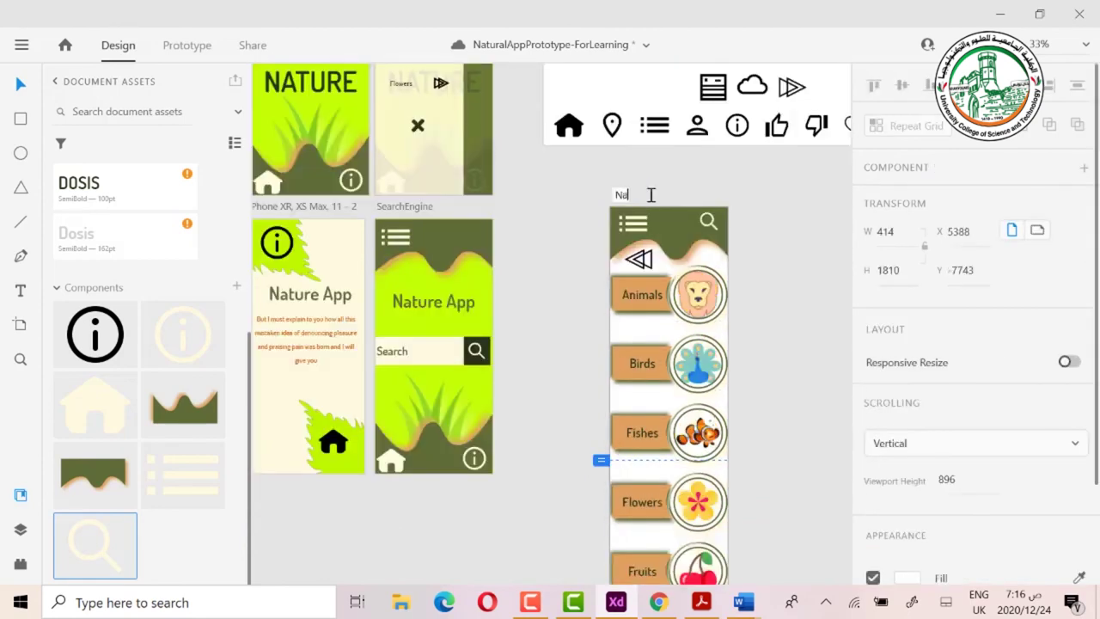
pyautogui.write('tureClassification')
pyautogui.press('Return')
# Move the NatureClassification artboard beside the SearchEngine artboard, at X 5071, Y -7709, and save the document
pyautogui.moveTo(652, 194); pyautogui.dragTo(563, 205)
pyautogui.scroll(-3, 619, 247)
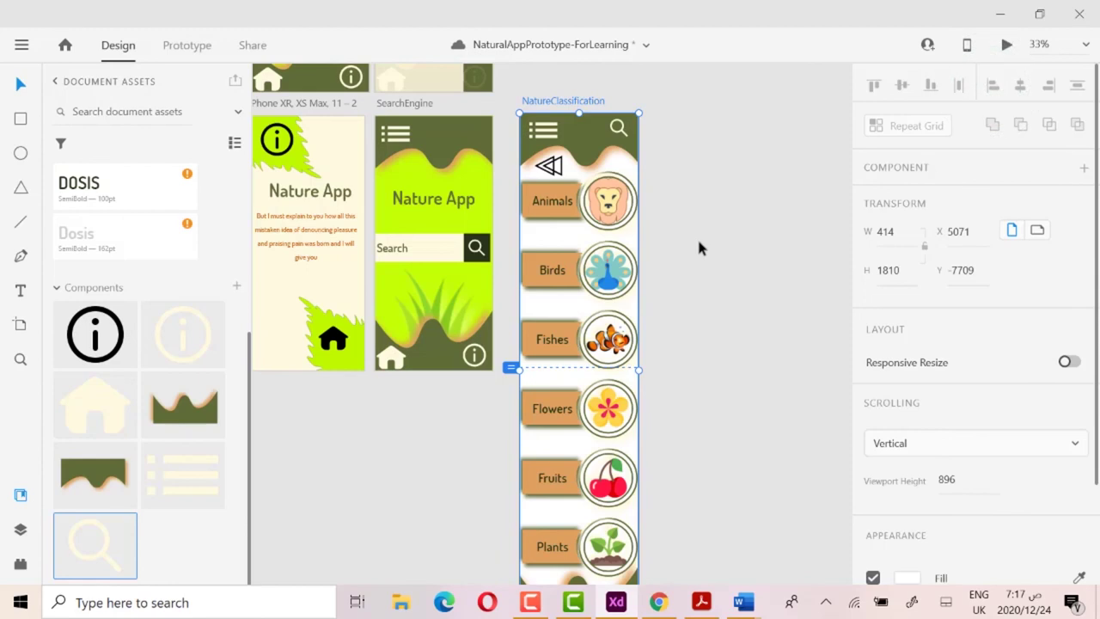
pyautogui.hotkey('ctrl', 's')
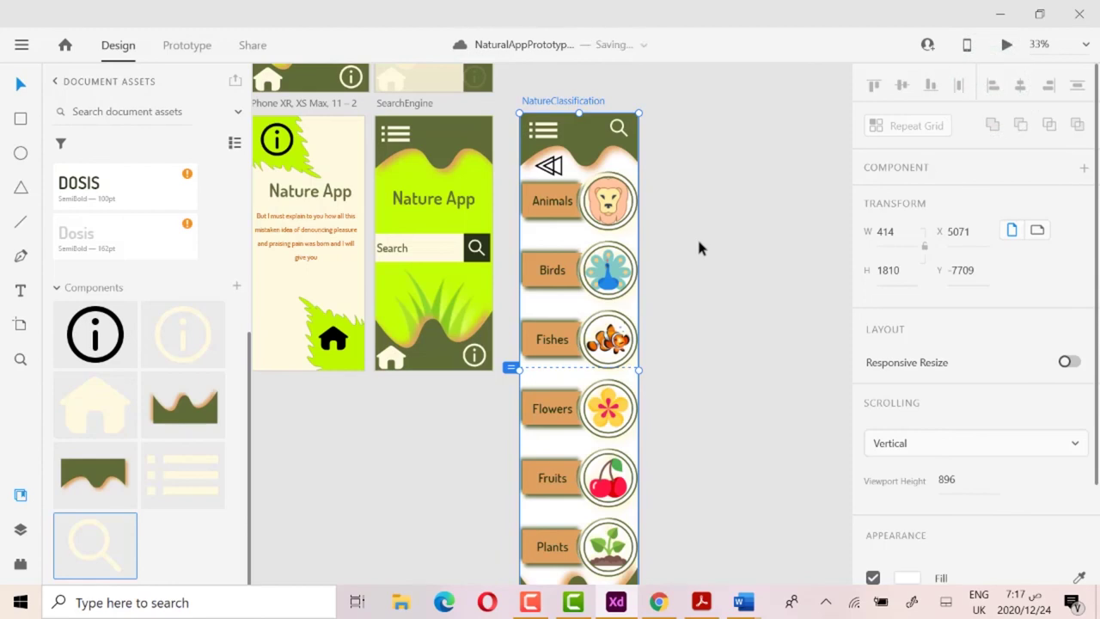